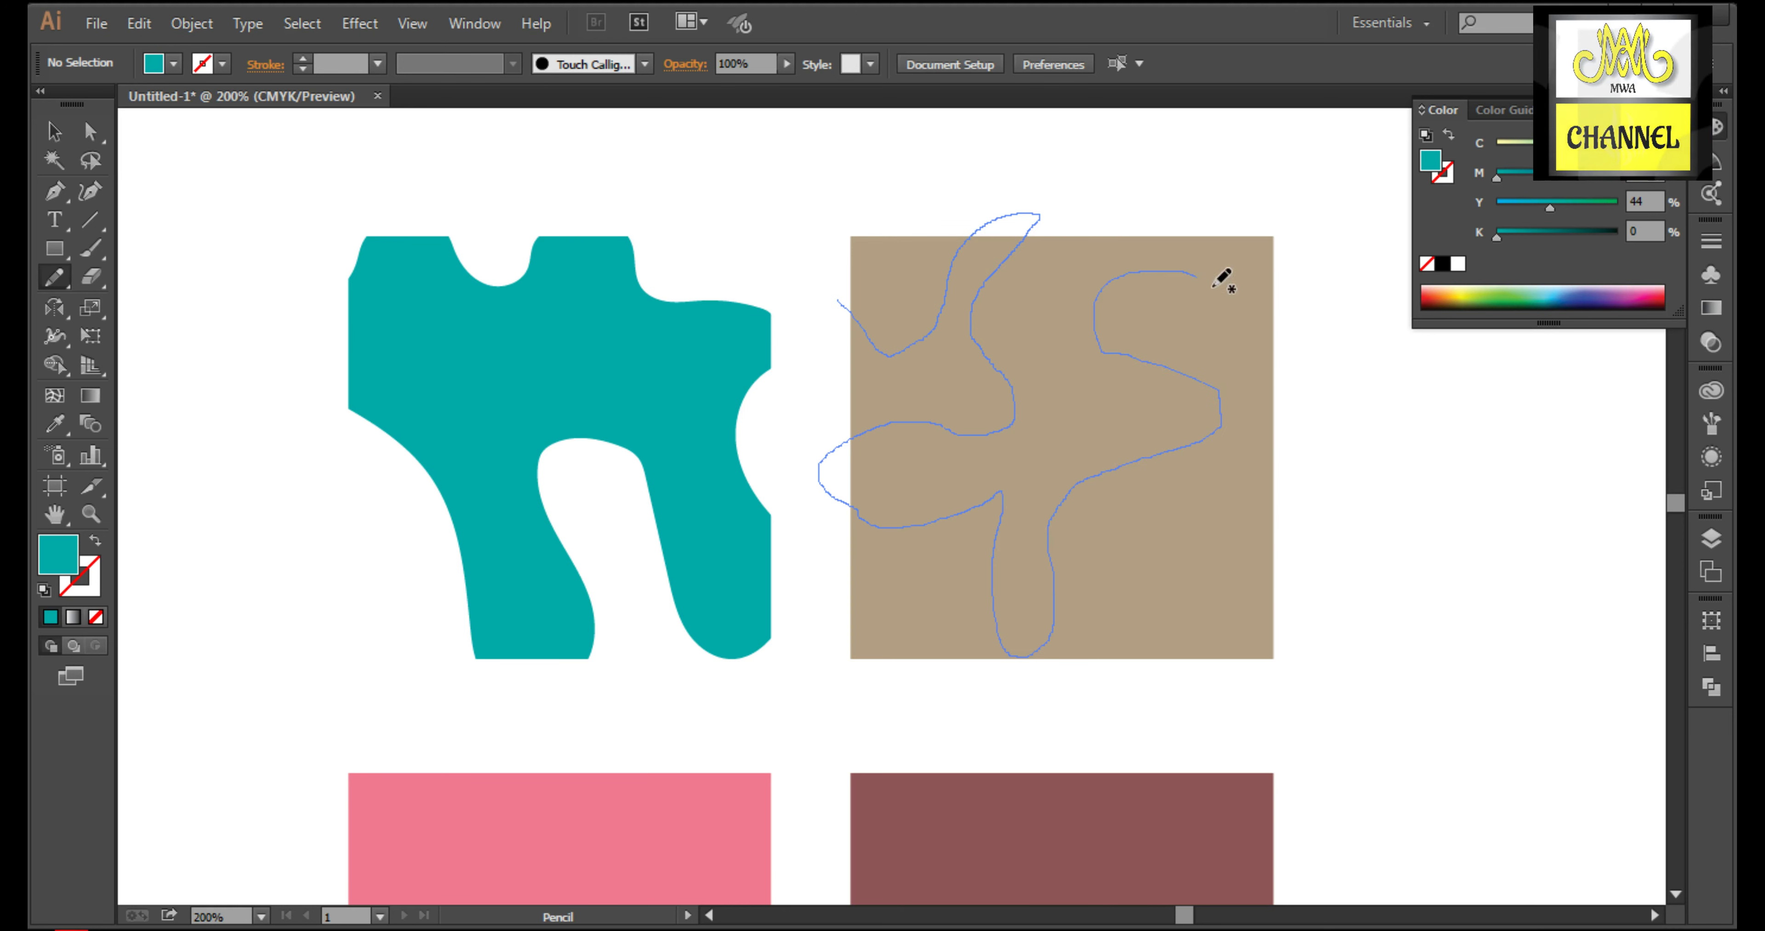
Step: Finish the wavy freehand Pencil path over the tan square and fill it with the square's tan colour
mouse_move(1316, 289)
left_mouse_down()
mouse_move(1336, 489)
mouse_move(1277, 605)
left_mouse_up()
left_click_drag(1196, 726, 941, 713)
left_click(55, 132)
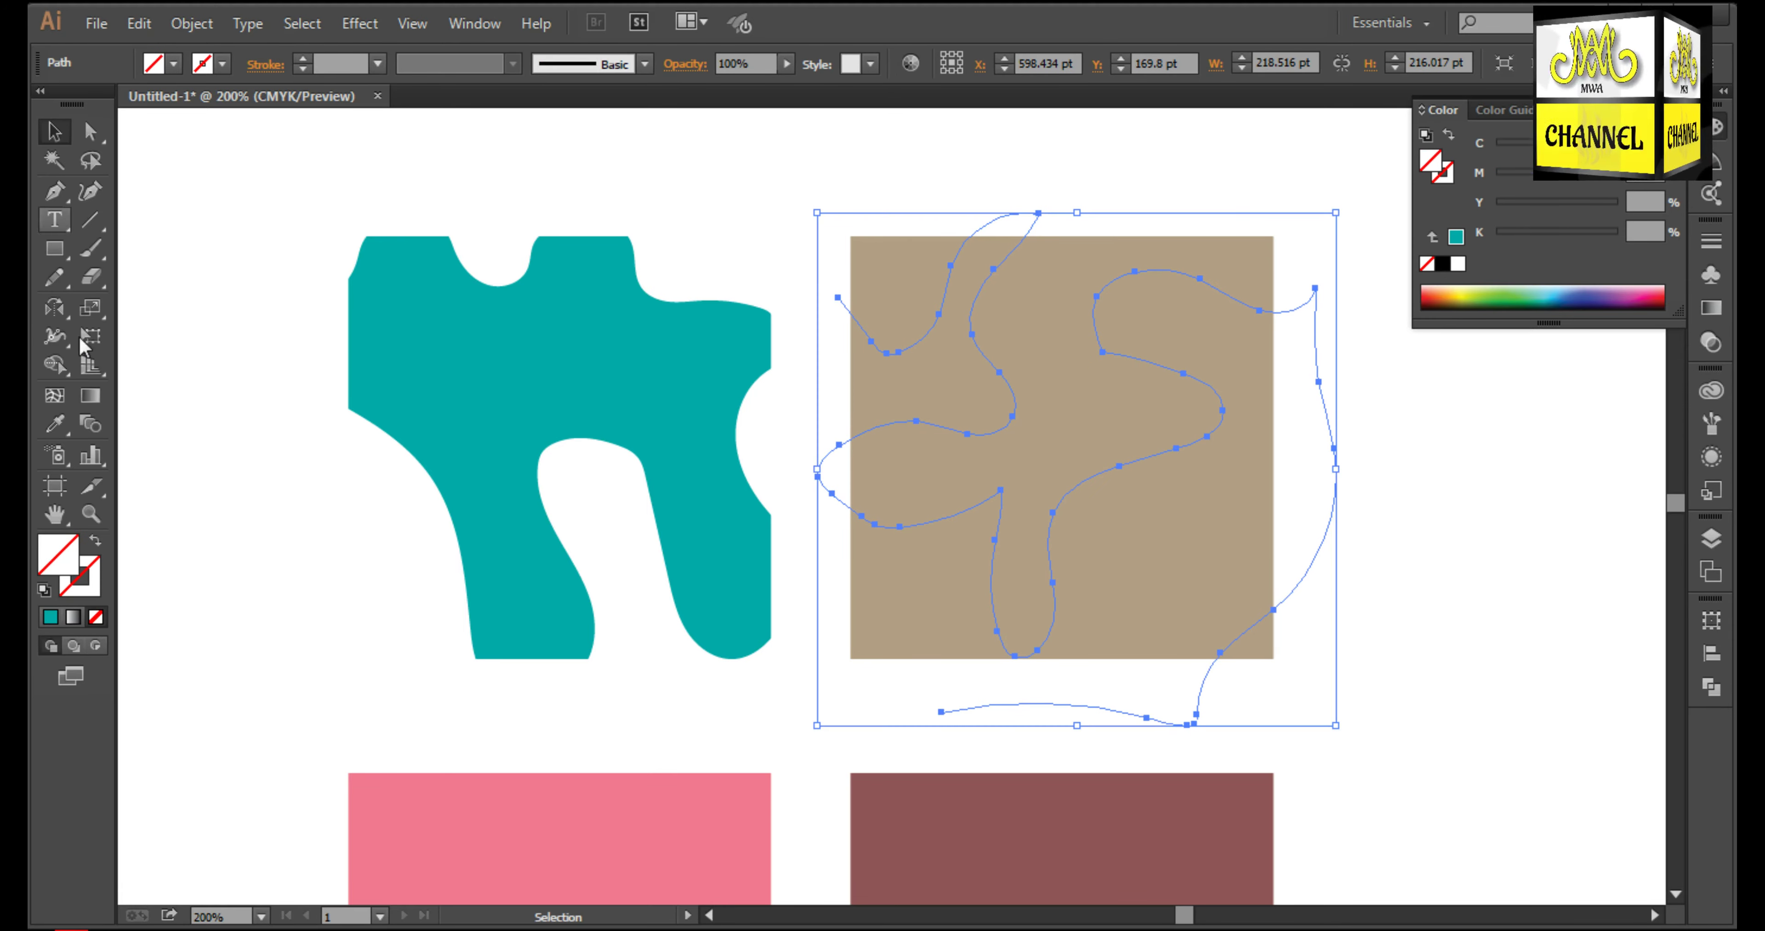
left_click(50, 616)
key("i")
left_click(982, 329)
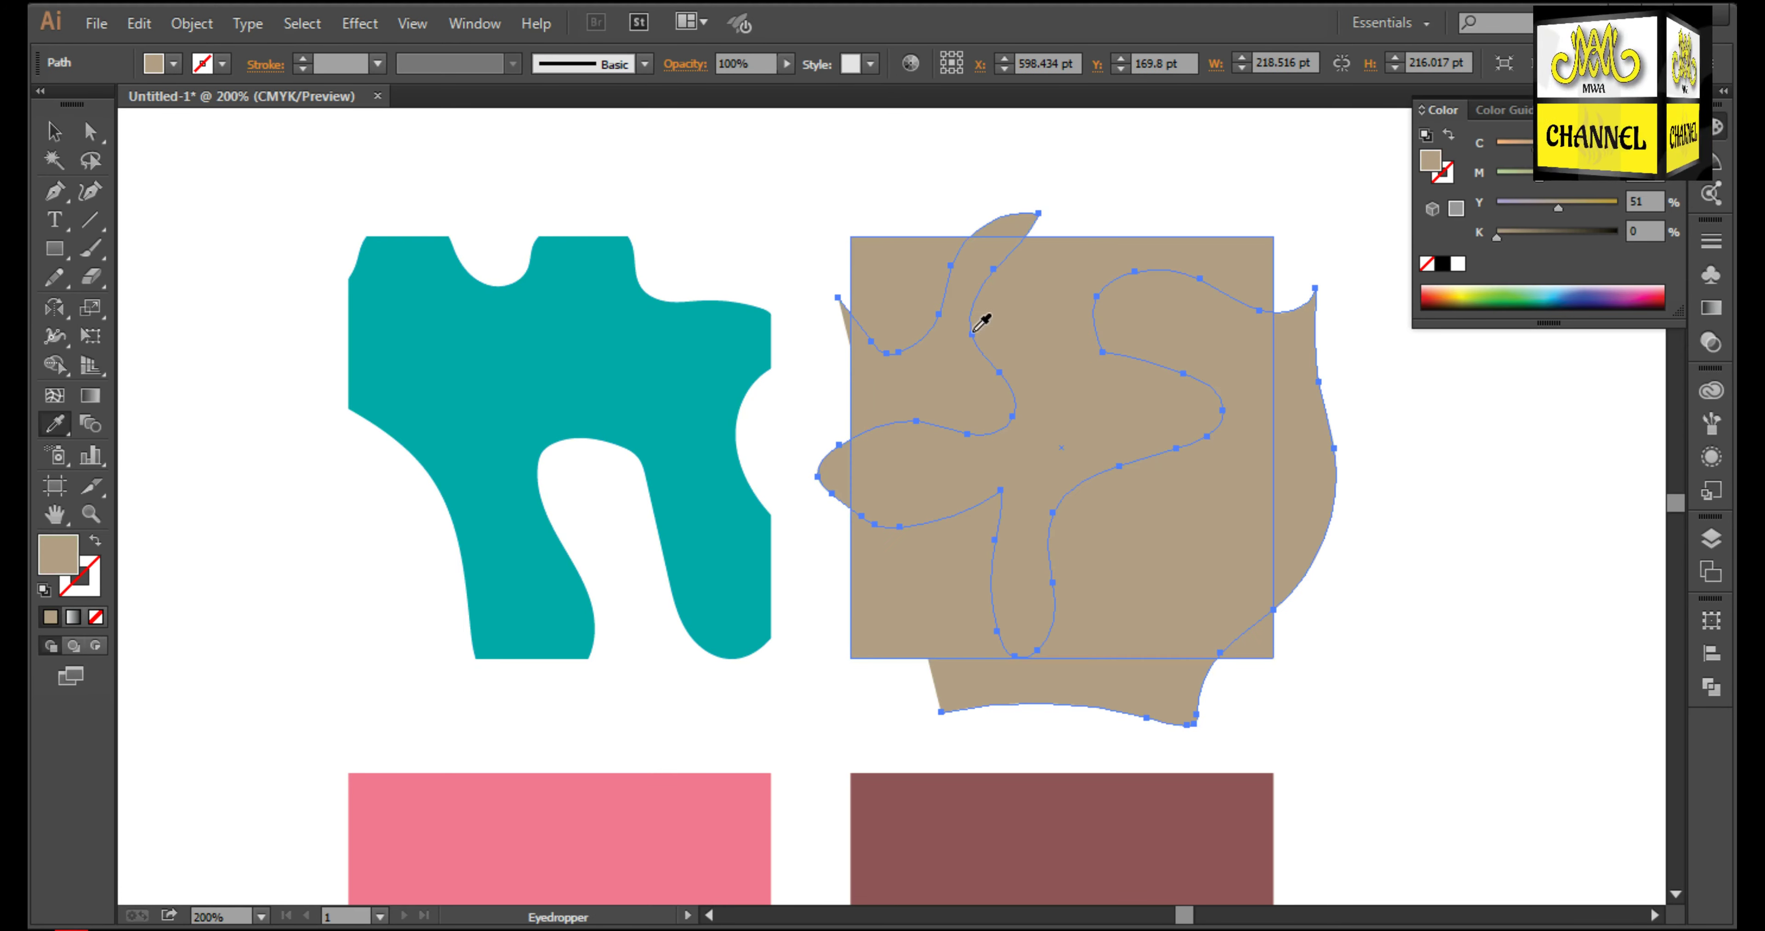
Step: Make a clipping mask from the tan square and the freehand shape drawn over it
left_click(60, 133)
left_click_drag(844, 217, 1029, 450)
right_click(1027, 450)
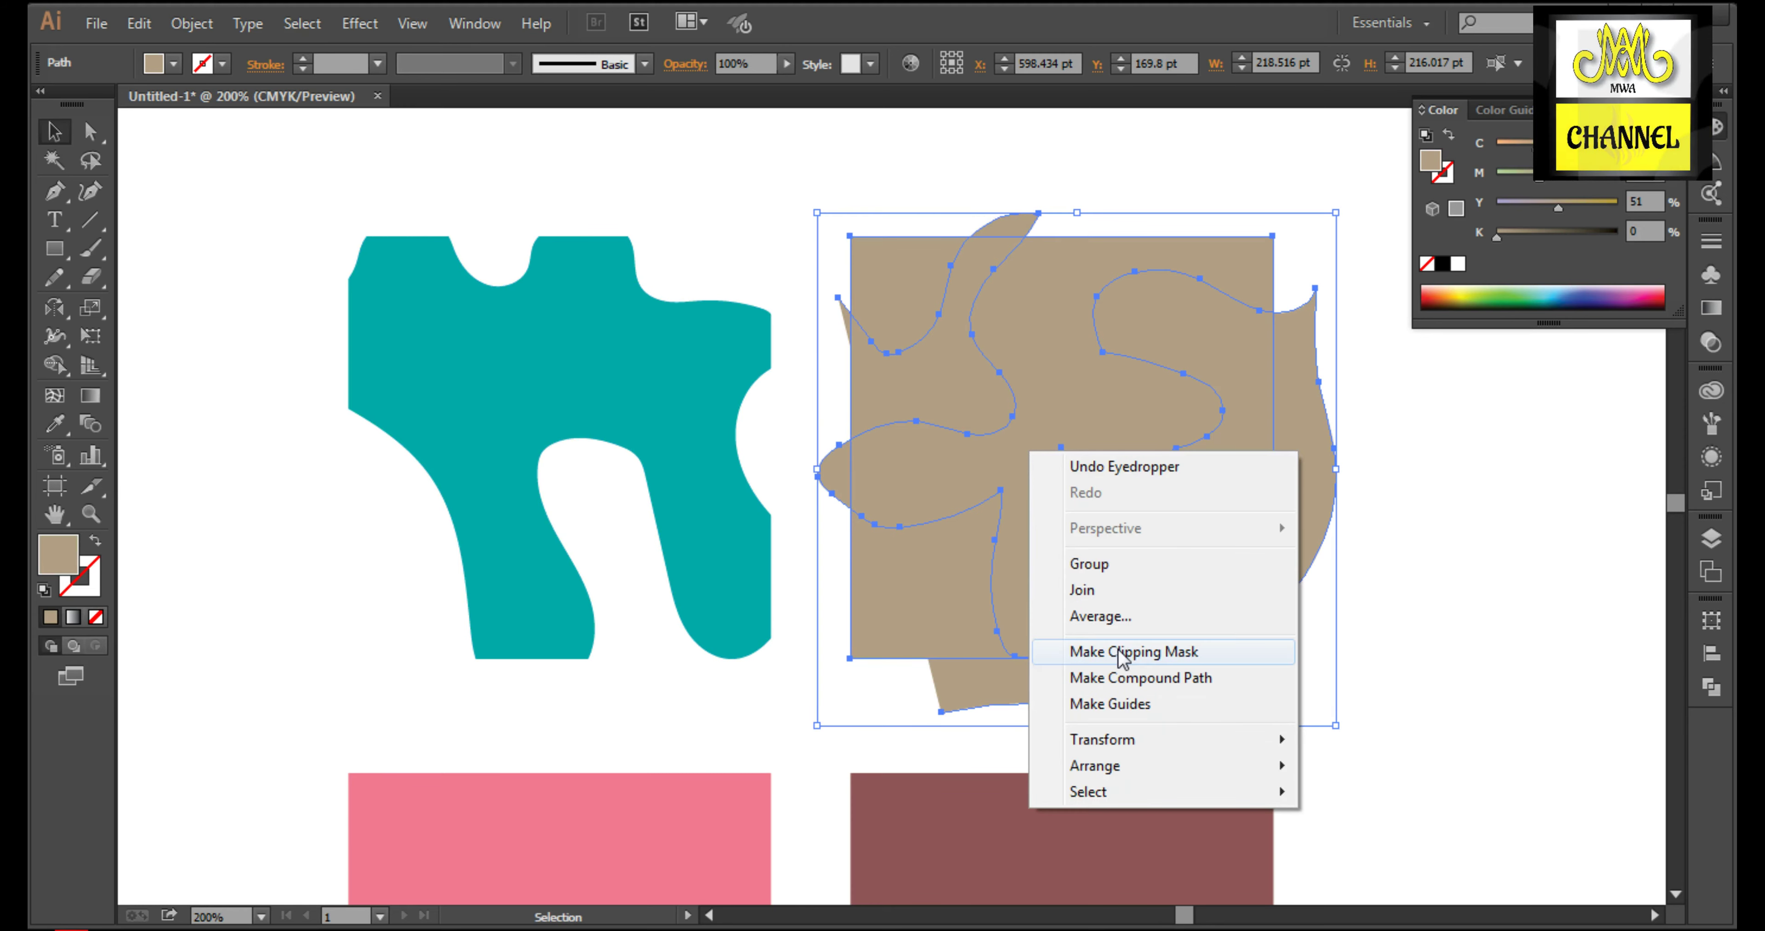
left_click(1096, 653)
left_click(1430, 468)
Step: Move the clipped tan shape onto the teal shape so their square outlines line up
left_click_drag(1199, 522, 719, 509)
left_click(920, 320)
scroll(548, 442, "up", 1)
left_click(1005, 506)
scroll(1111, 486, "down", 2)
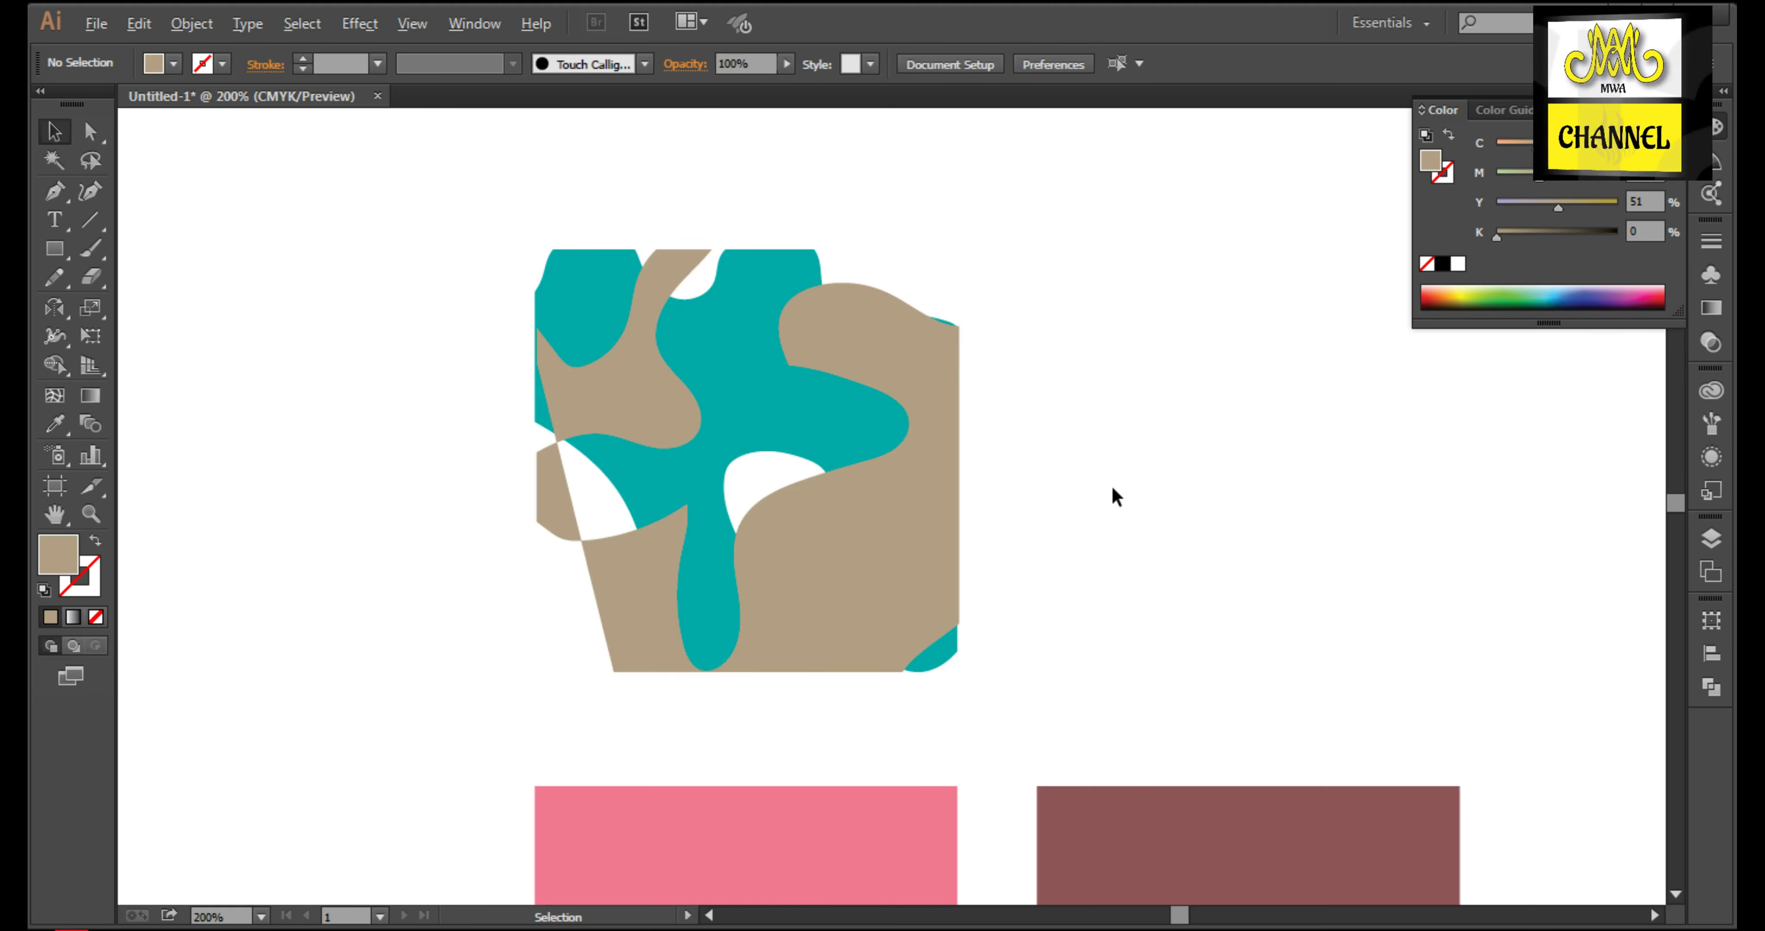
Step: Draw a wavy freehand path across the pink square with the Pencil tool and fill it with the same pink
left_click(909, 812)
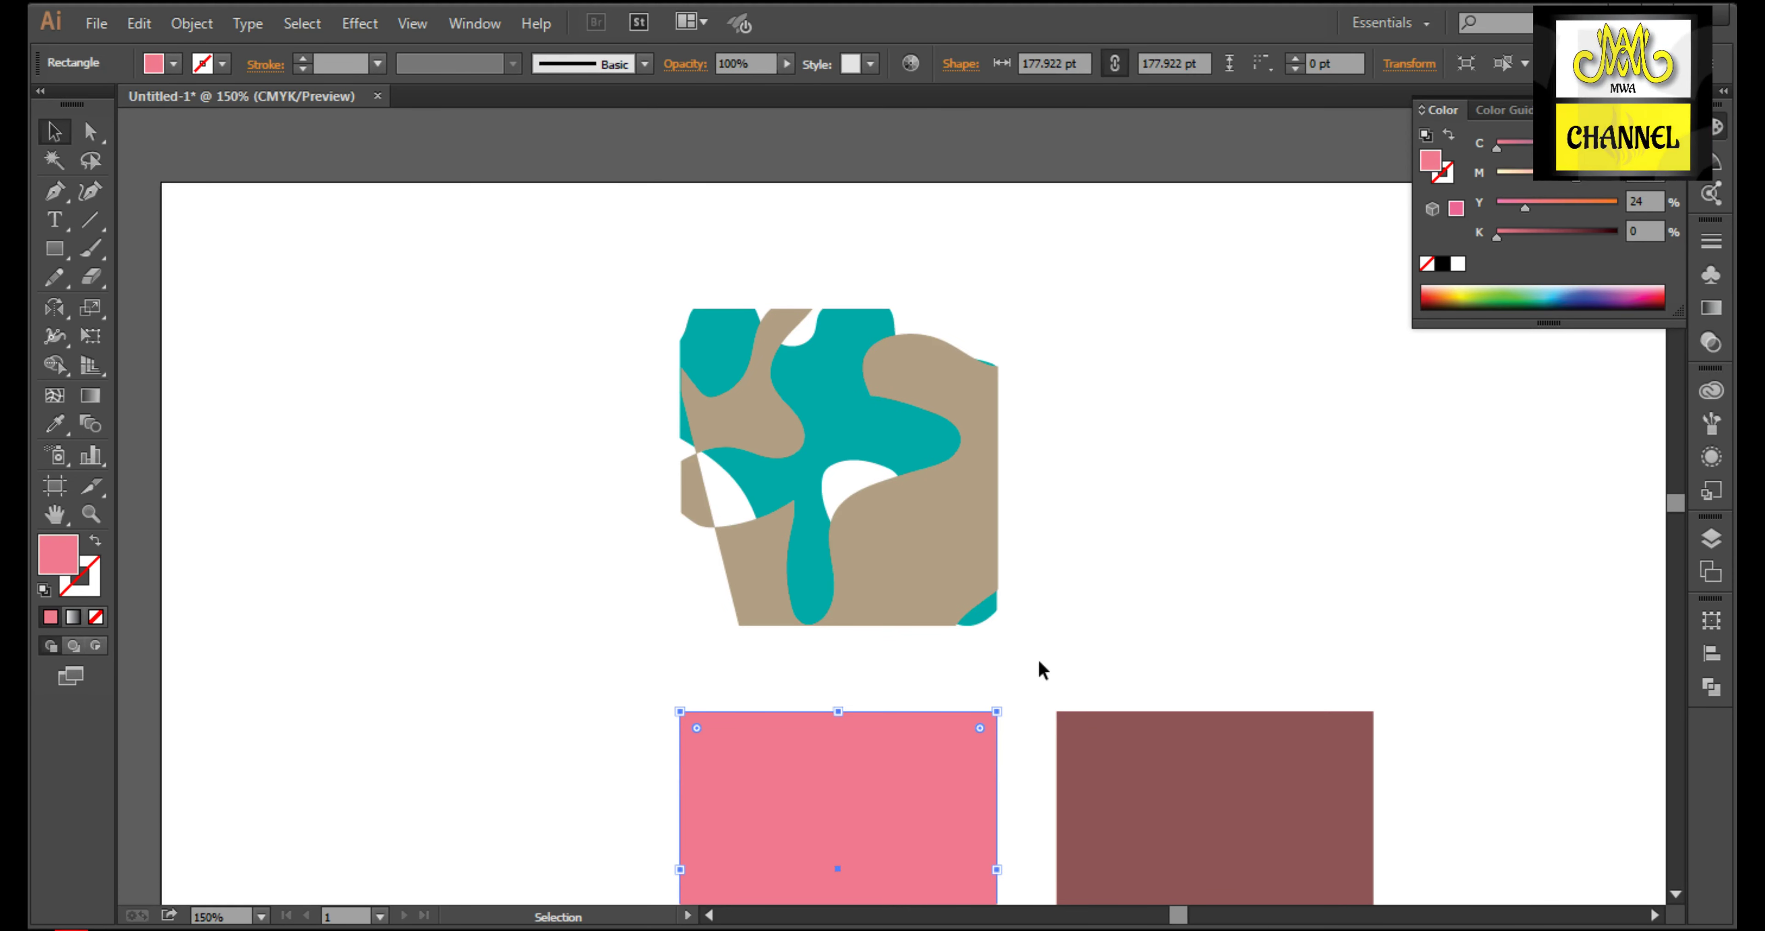
left_click_drag(1040, 669, 874, 436)
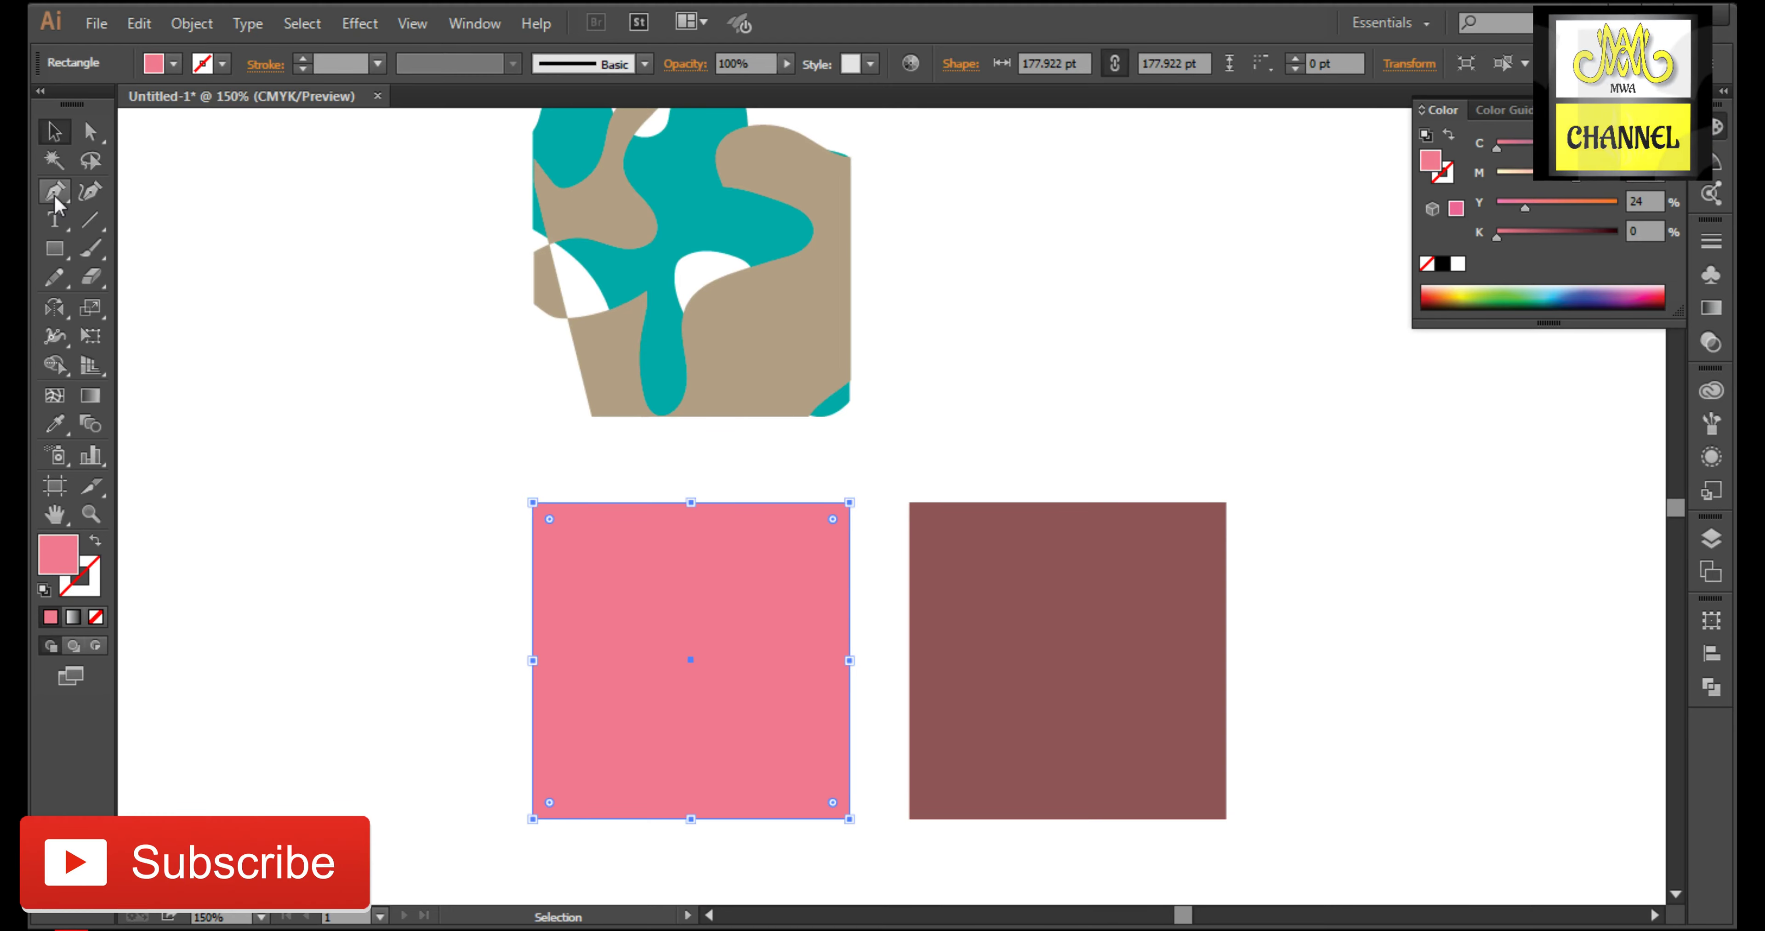
left_click(54, 277)
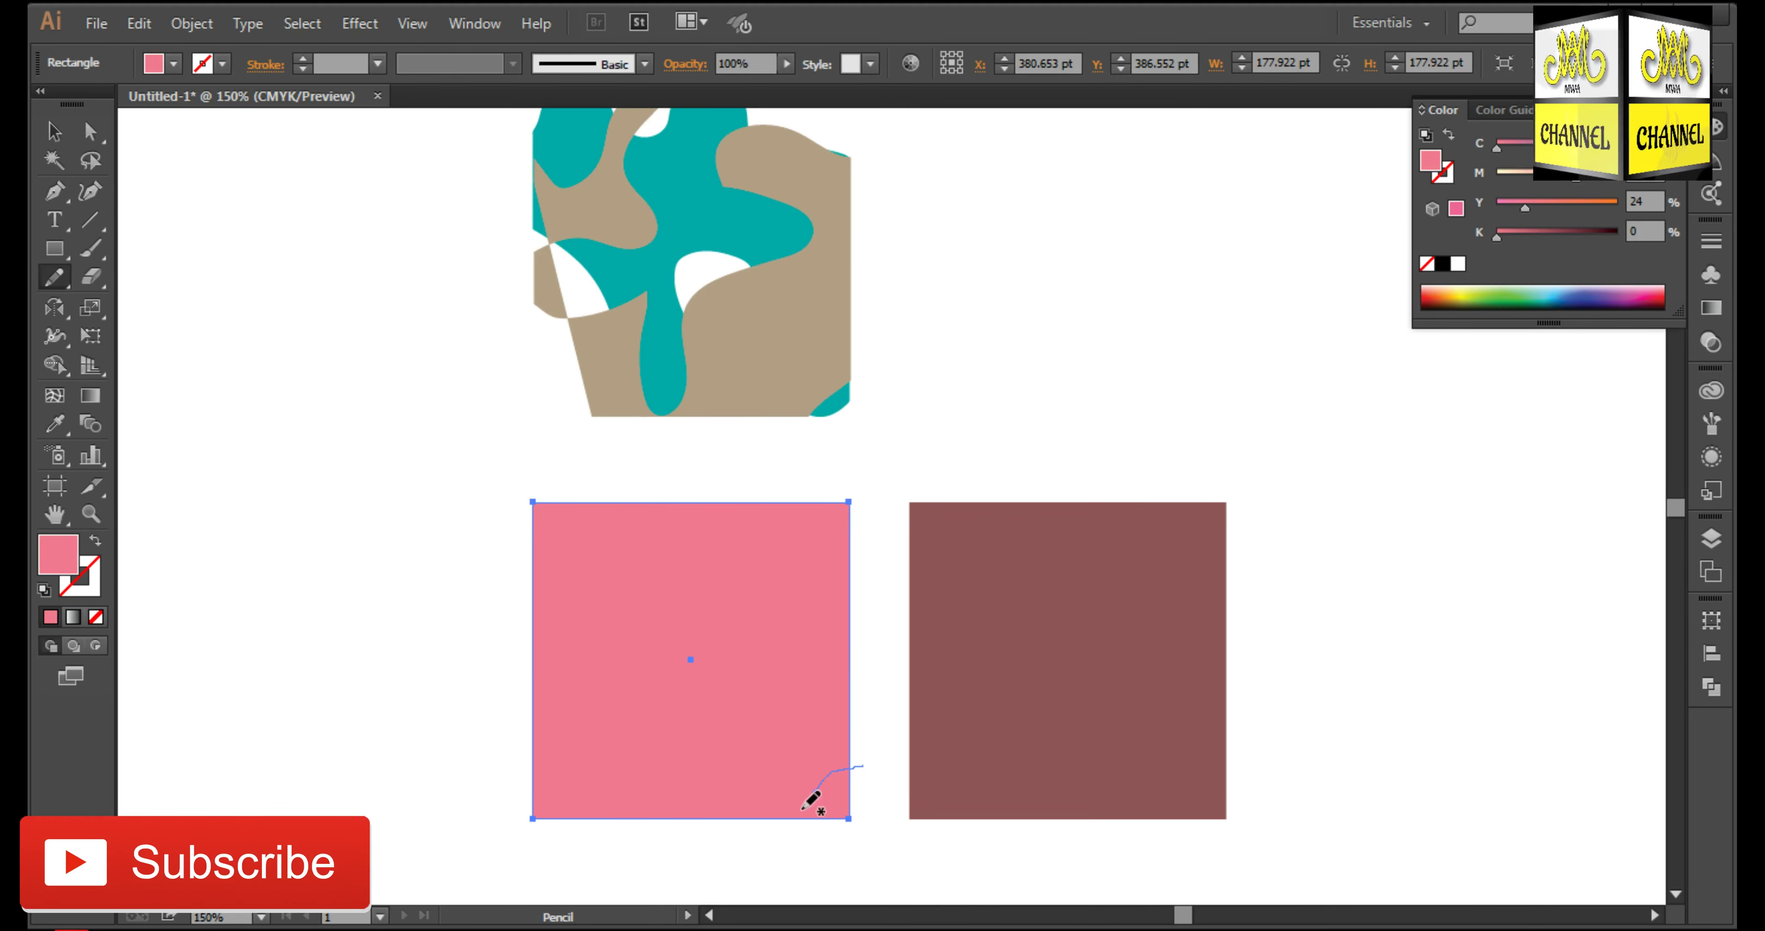
mouse_move(560, 845)
left_mouse_down()
mouse_move(474, 785)
mouse_move(524, 747)
left_mouse_up()
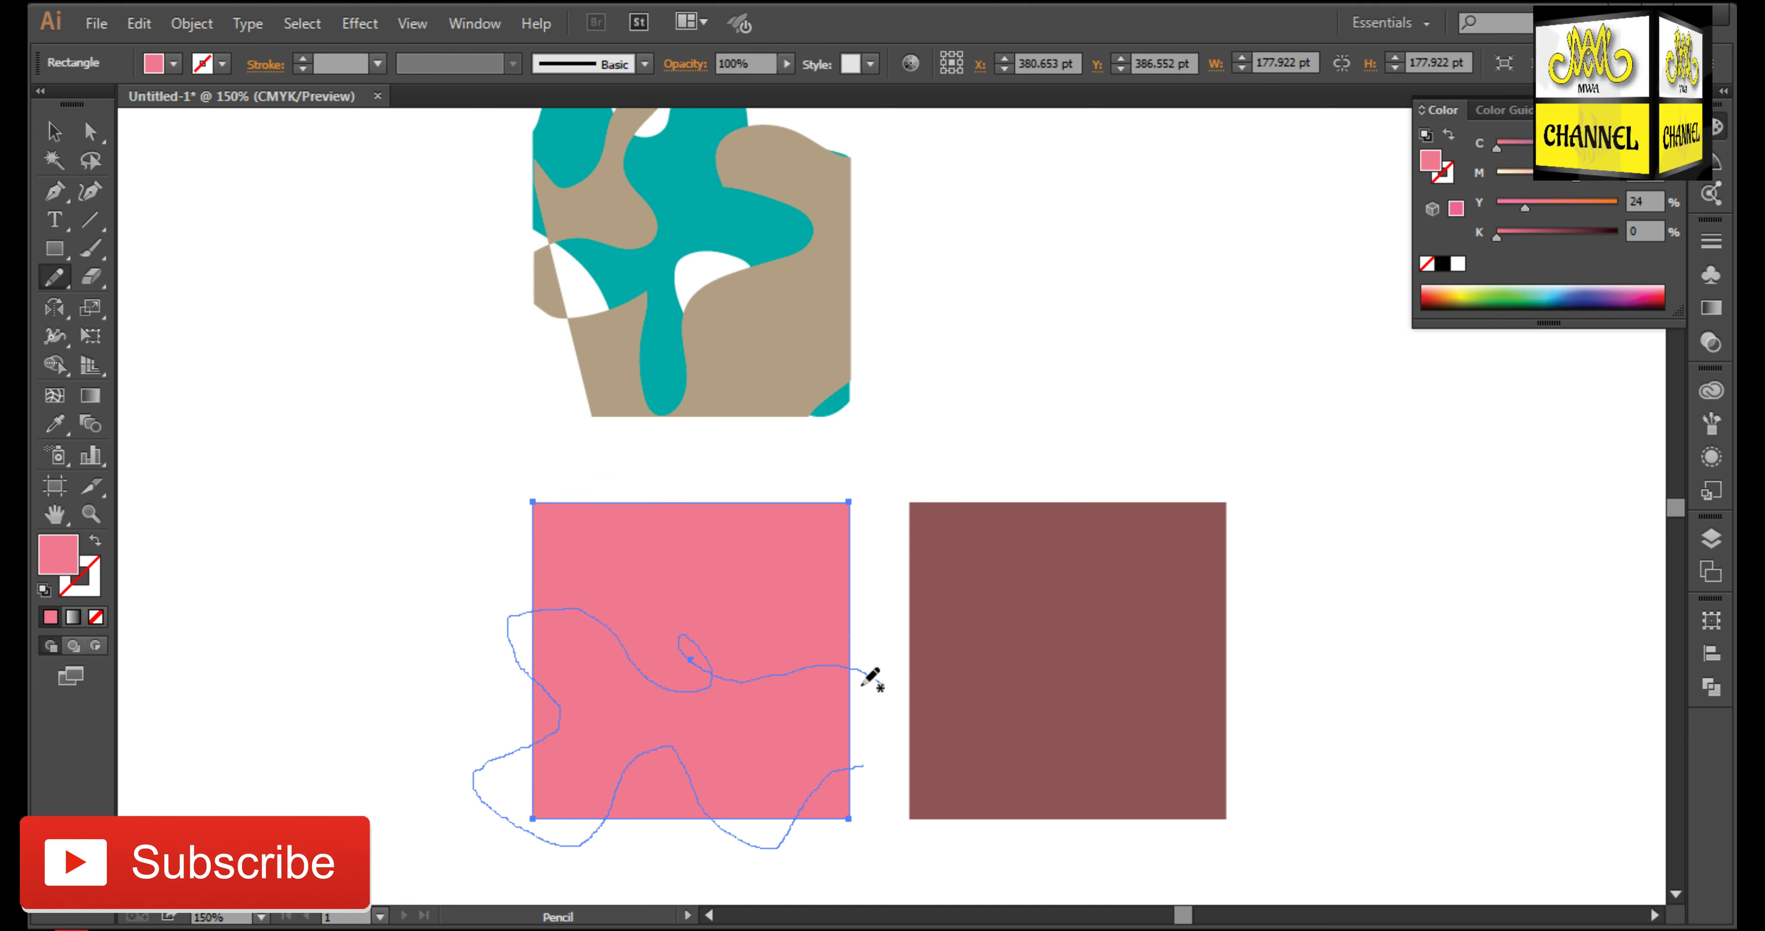
left_click_drag(871, 678, 785, 488)
left_click_drag(493, 526, 491, 526)
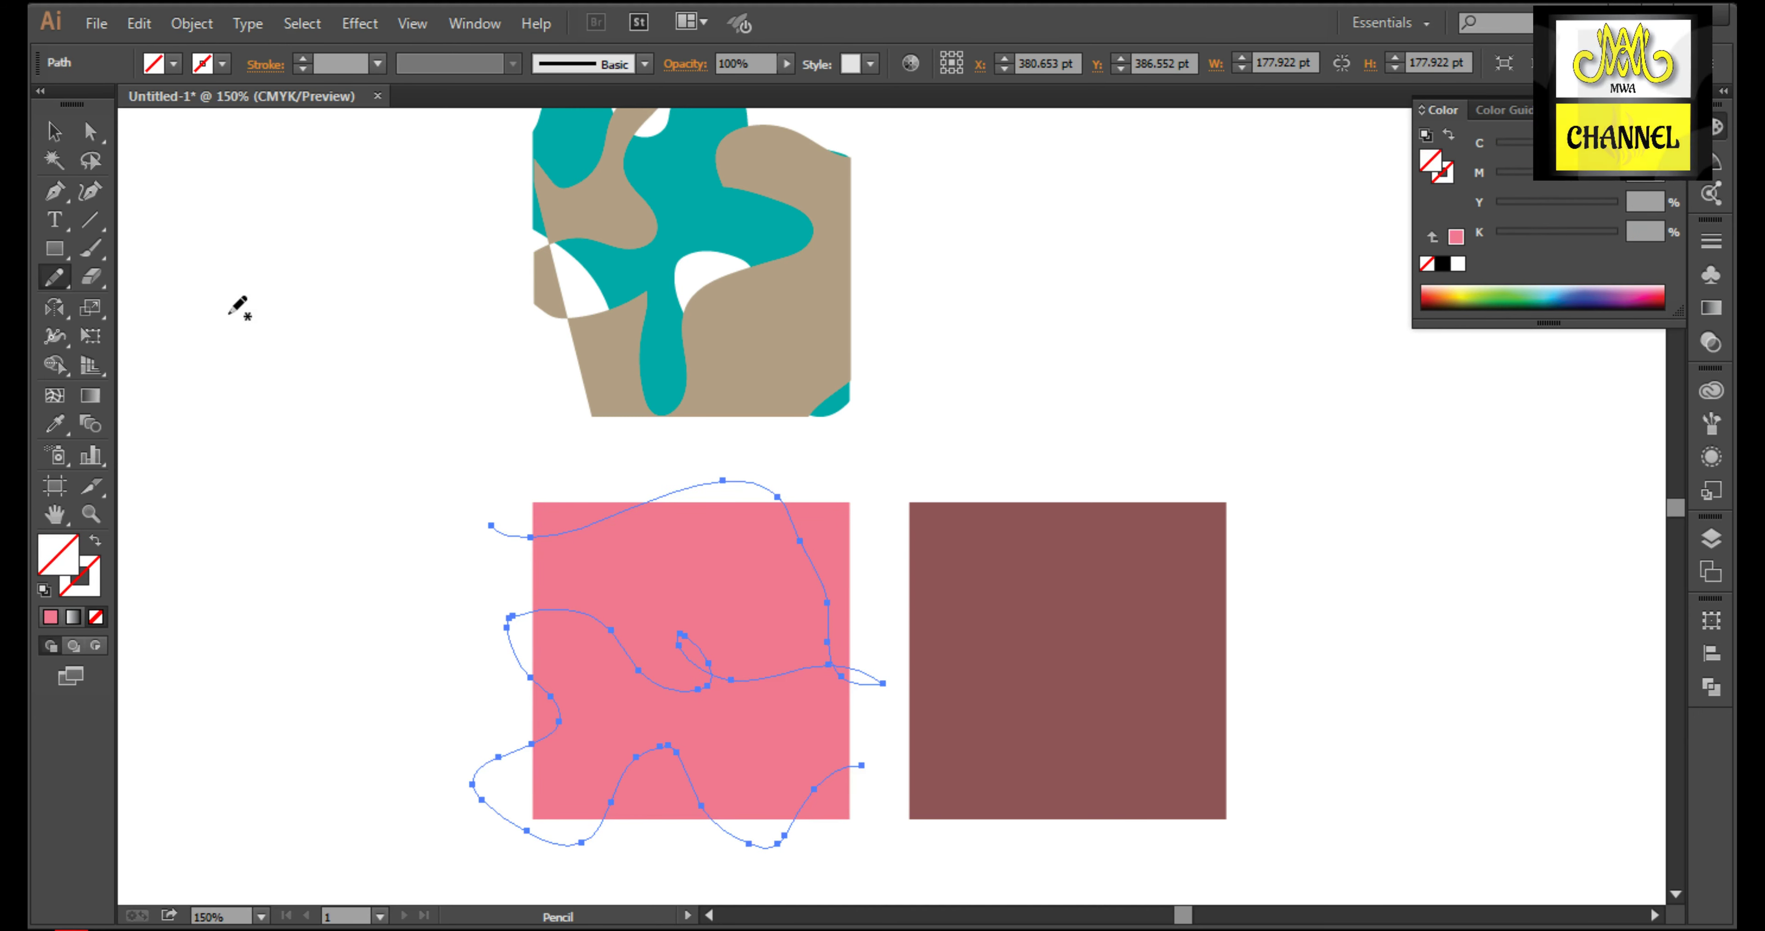
left_click(55, 131)
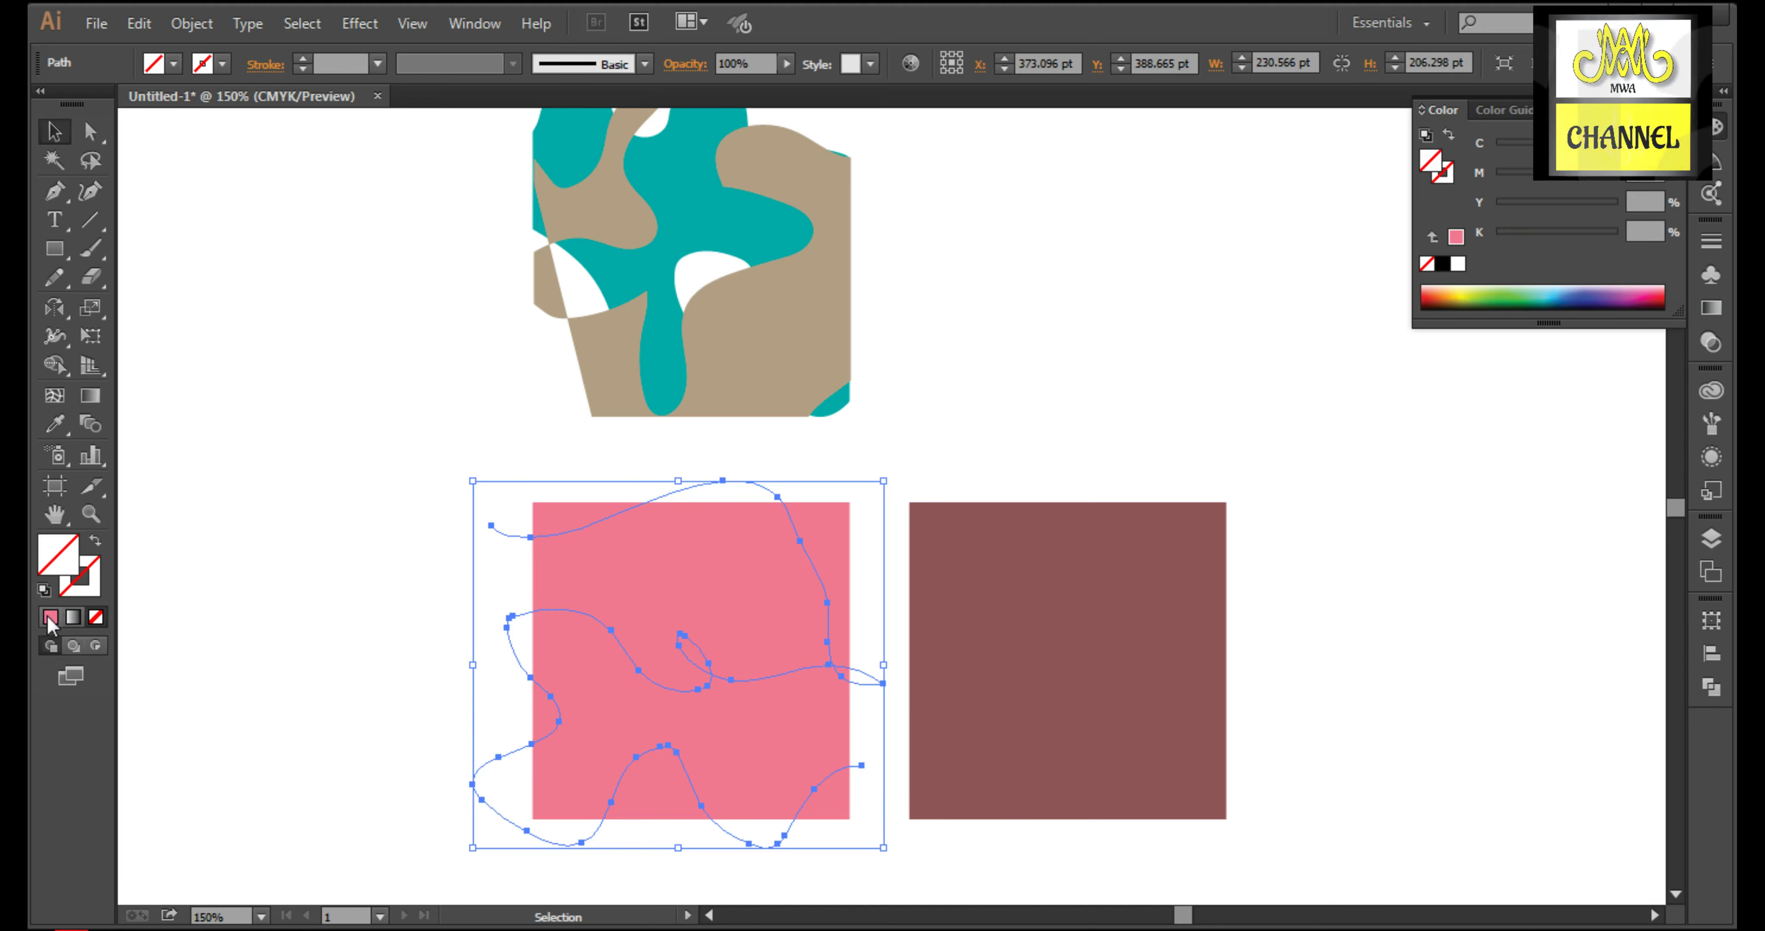
left_click(49, 619)
Step: Try to cut the freehand shape out of the pink square with Minus Front
left_click(1711, 654)
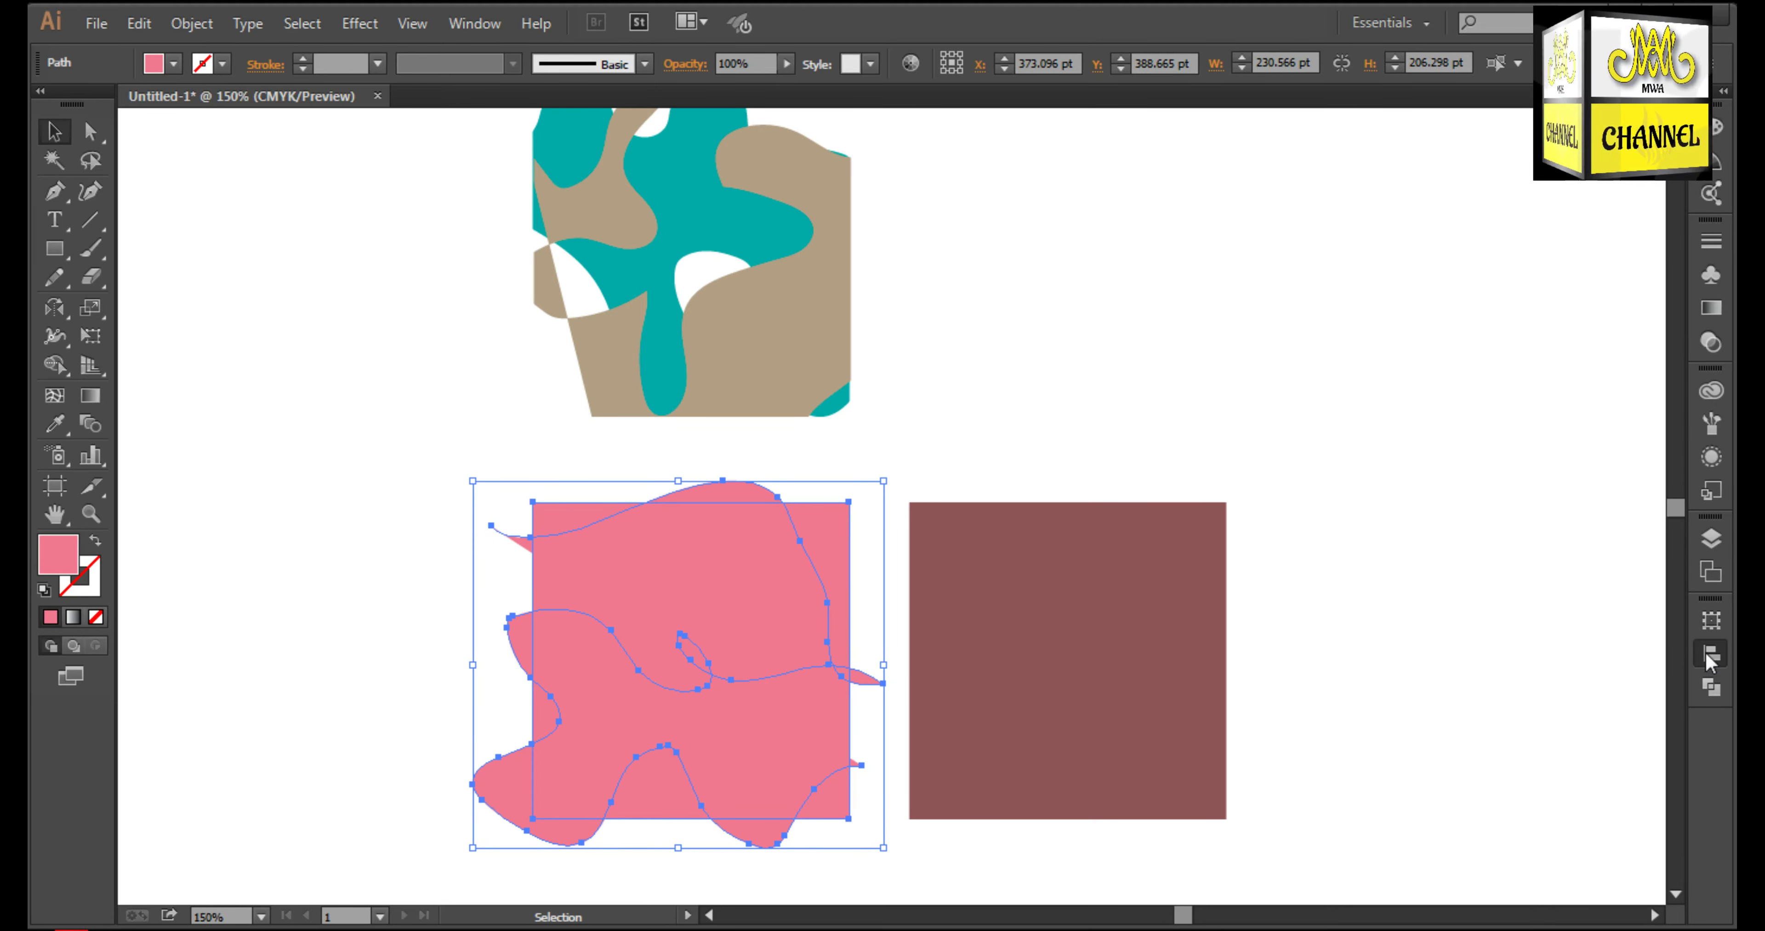
left_click(1711, 686)
left_click(1477, 655)
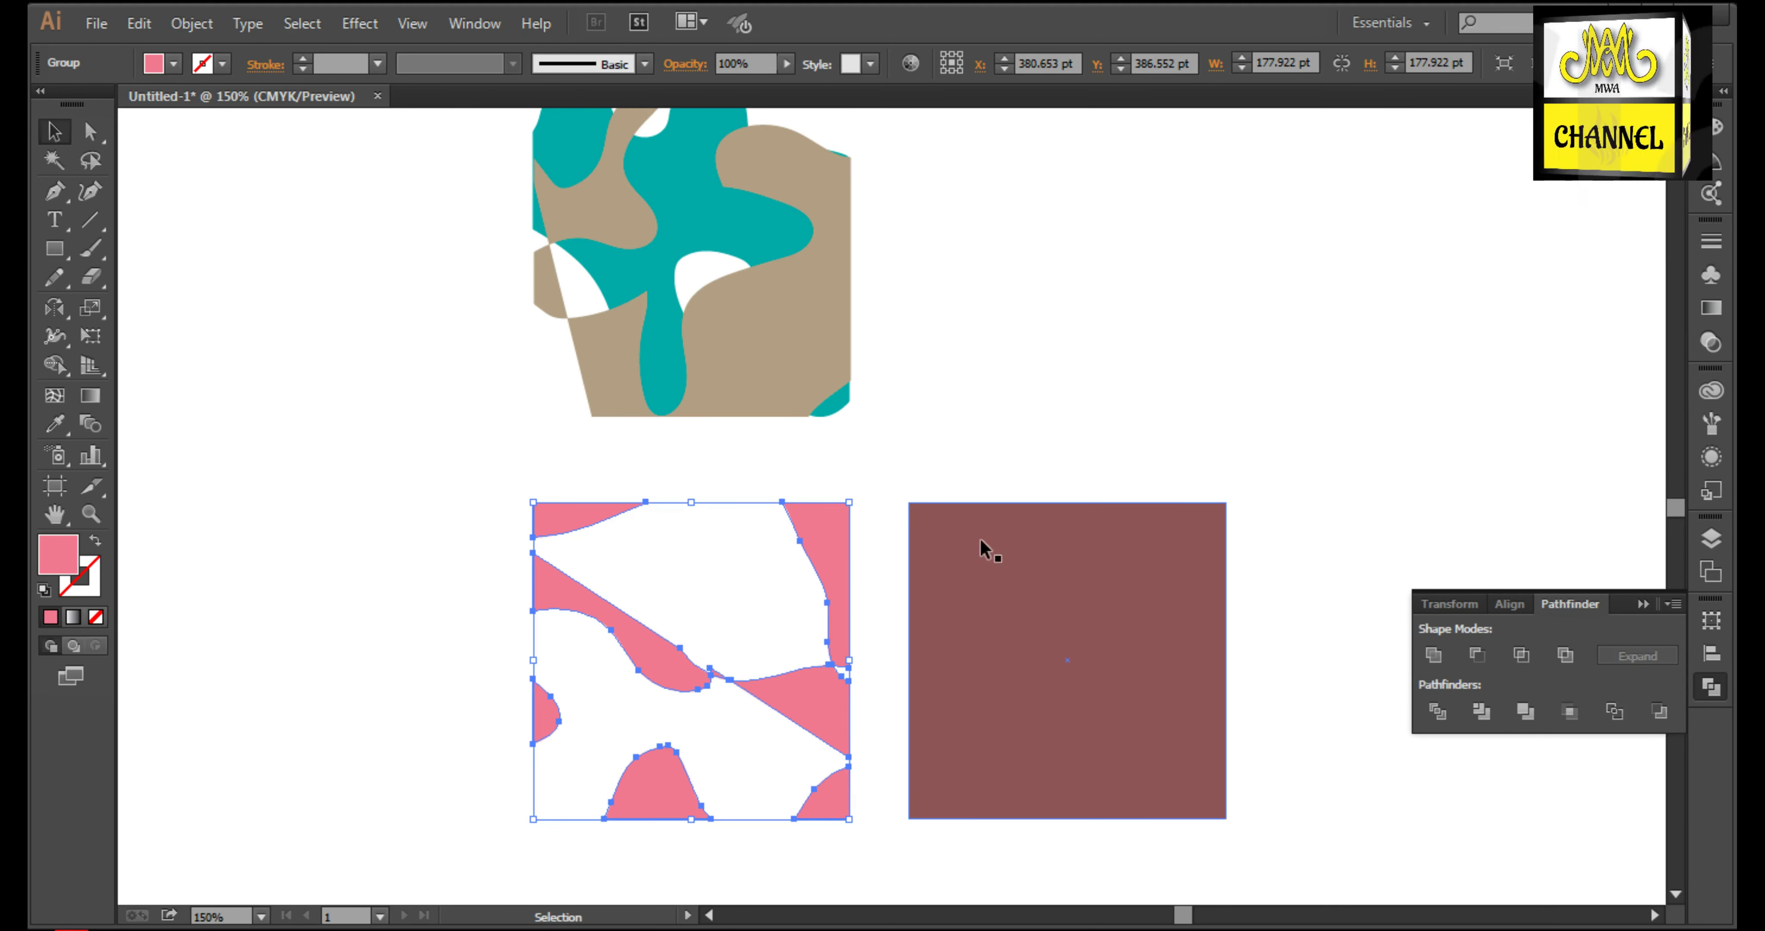
left_click(918, 469)
key("ctrl+z")
Step: Make a clipping mask from the pink square and its freehand shape, and move the result onto the teal and tan pattern
right_click(657, 672)
left_click(759, 521)
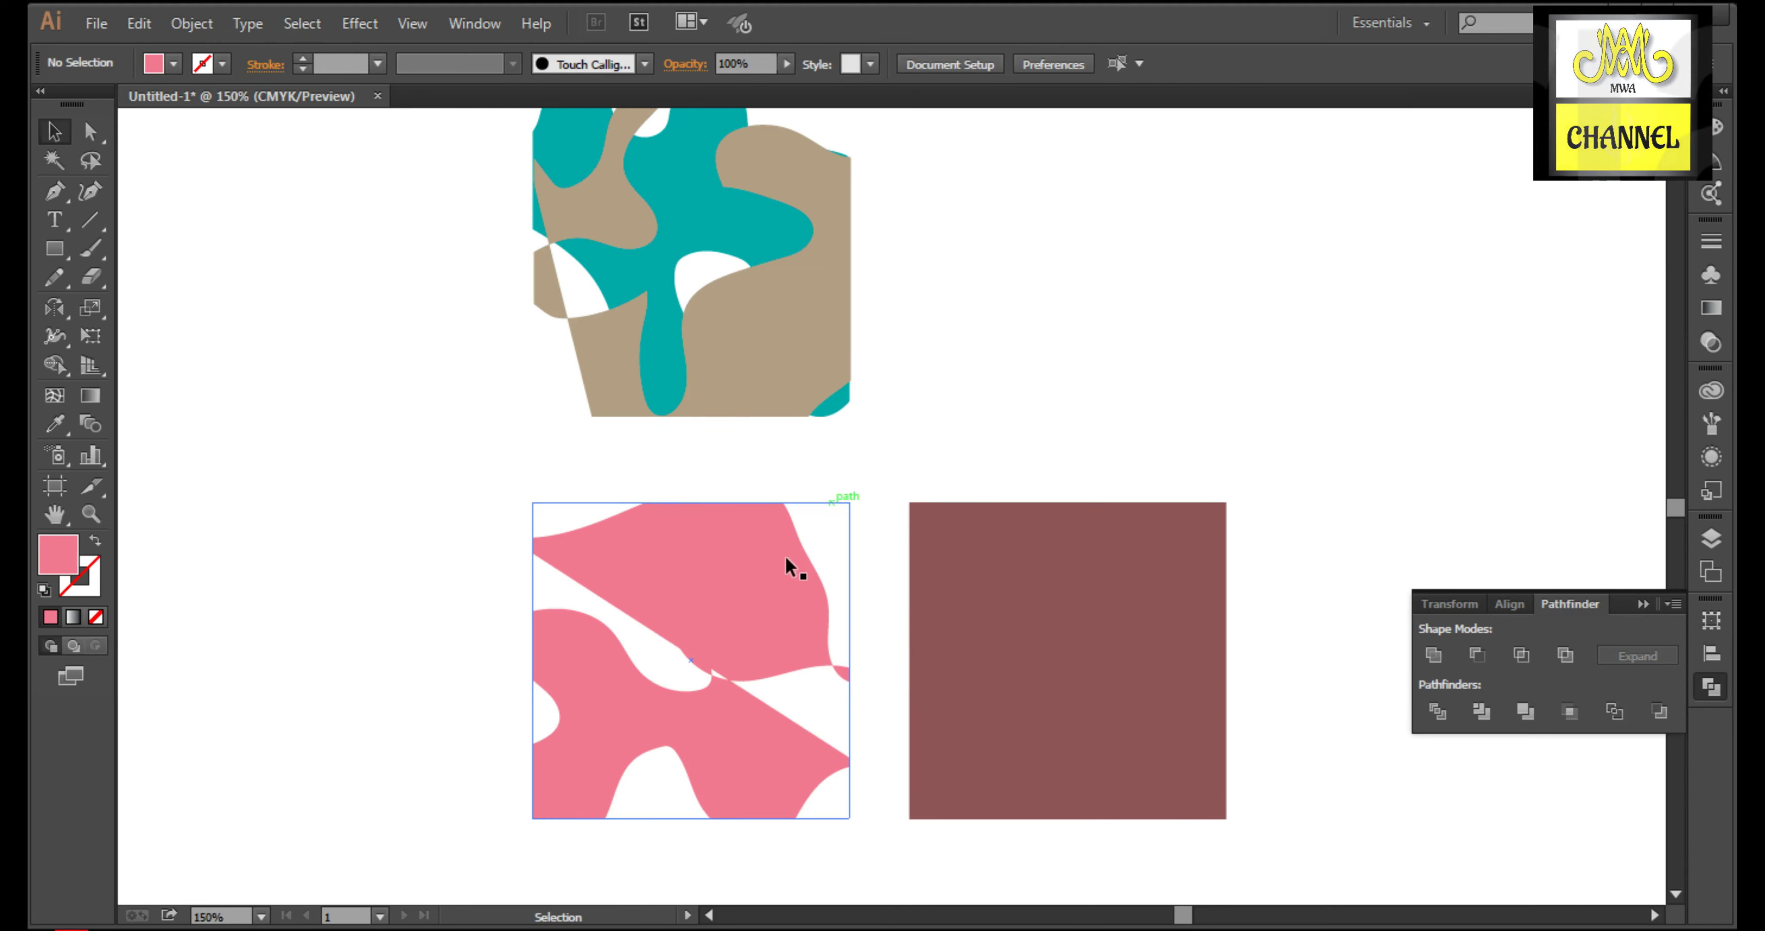
left_click(762, 566)
key("ctrl+minus")
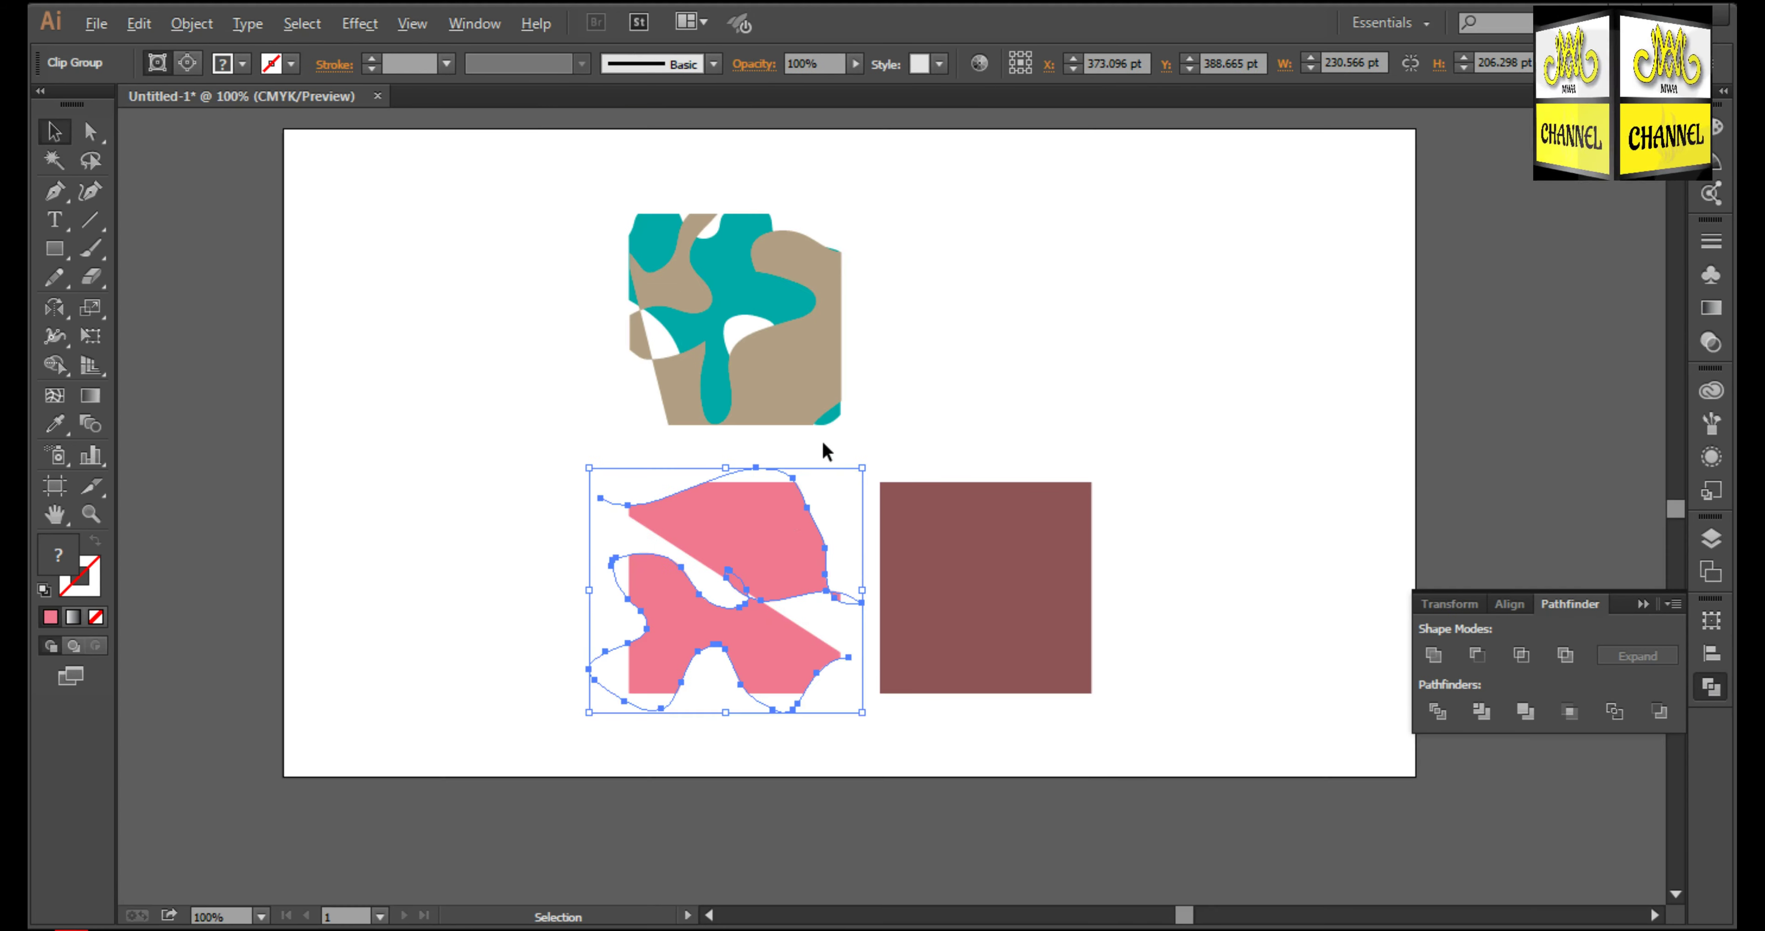
left_click_drag(780, 506, 777, 248)
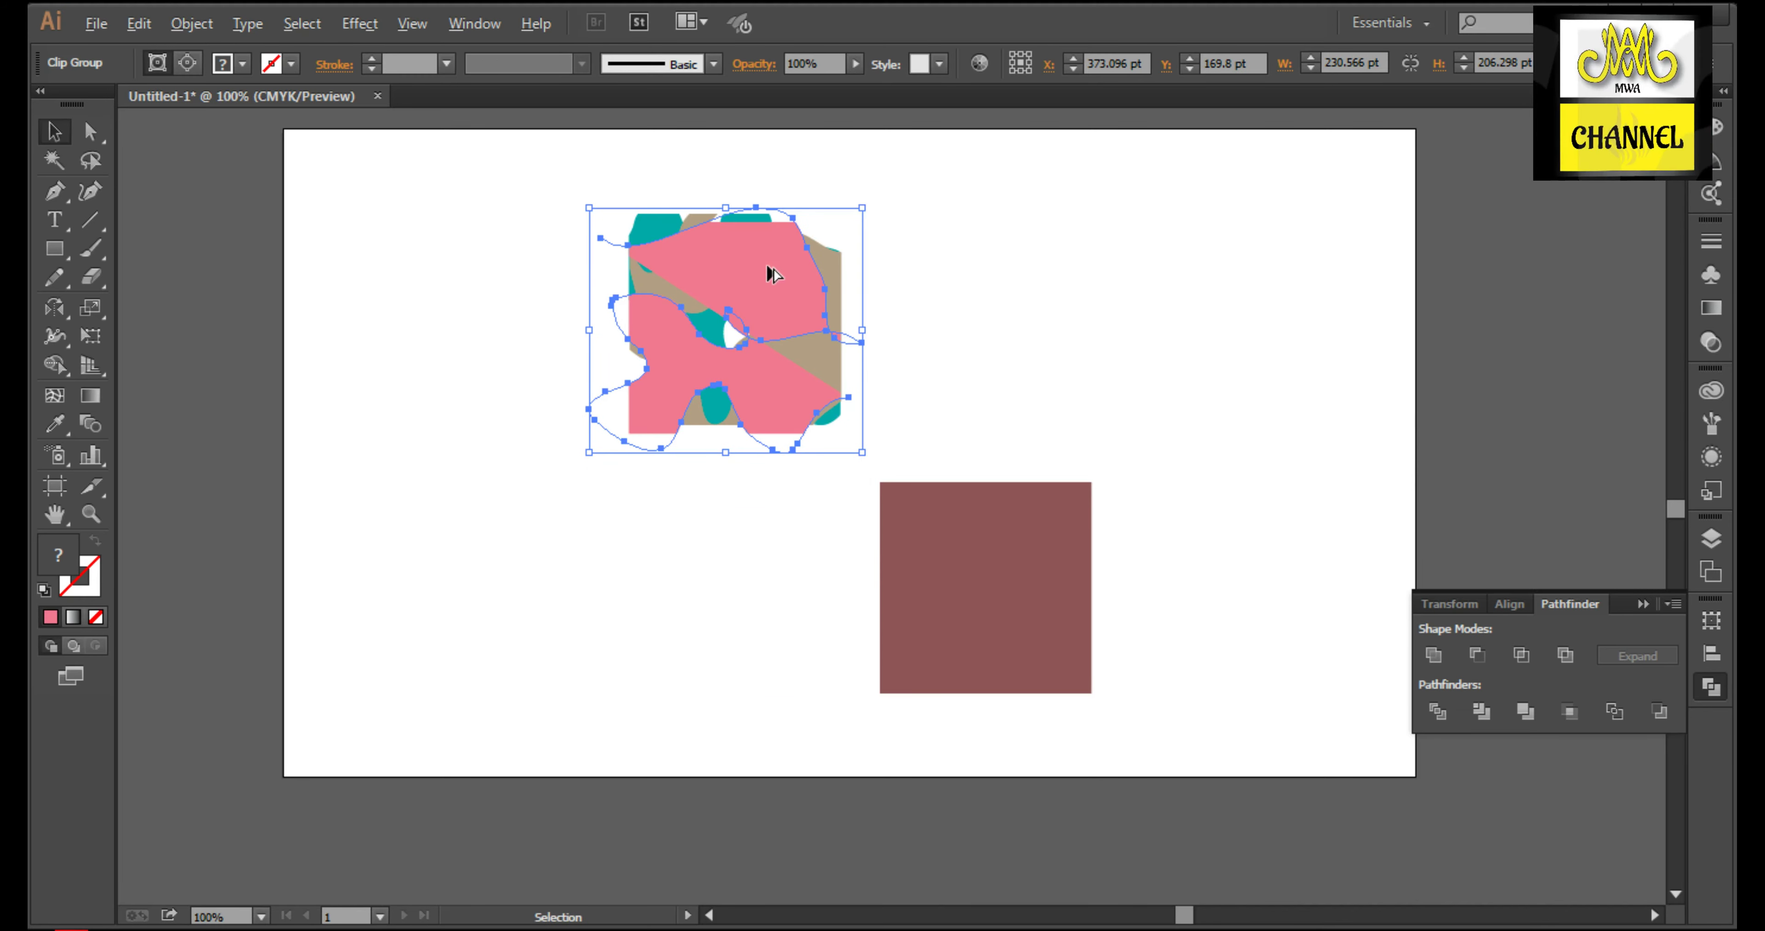
Step: Fine-tune the position of the pink clip group so its edges line up with the teal and tan pattern
key("ctrl+plus")
key("ctrl+plus")
key("ctrl+plus")
left_click_drag(766, 476, 728, 484)
key("ctrl+plus")
left_click(768, 487, "shift")
key("ctrl+plus")
key("ctrl+plus")
key("ctrl+minus")
key("ctrl+minus")
key("ctrl+minus")
key("ctrl+minus")
key("ctrl+minus")
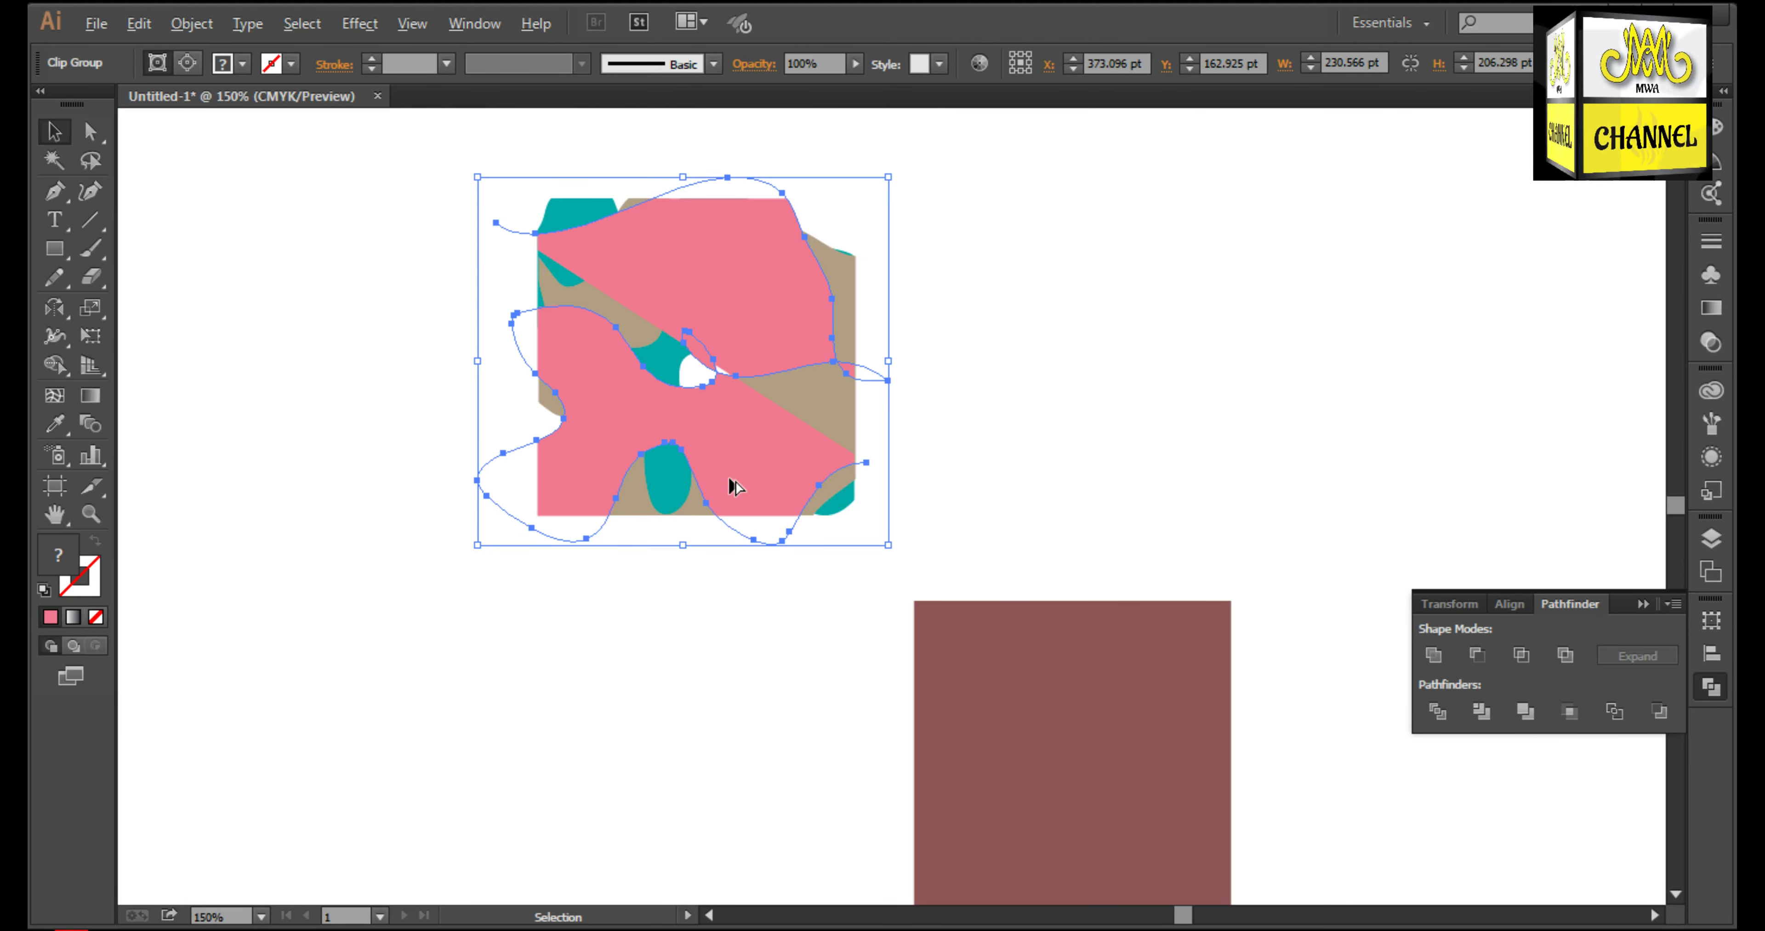
Step: Move the maroon square beside the pattern, level with its upper edge
left_click(839, 748)
left_click_drag(1052, 750, 1012, 411)
key("ctrl+plus")
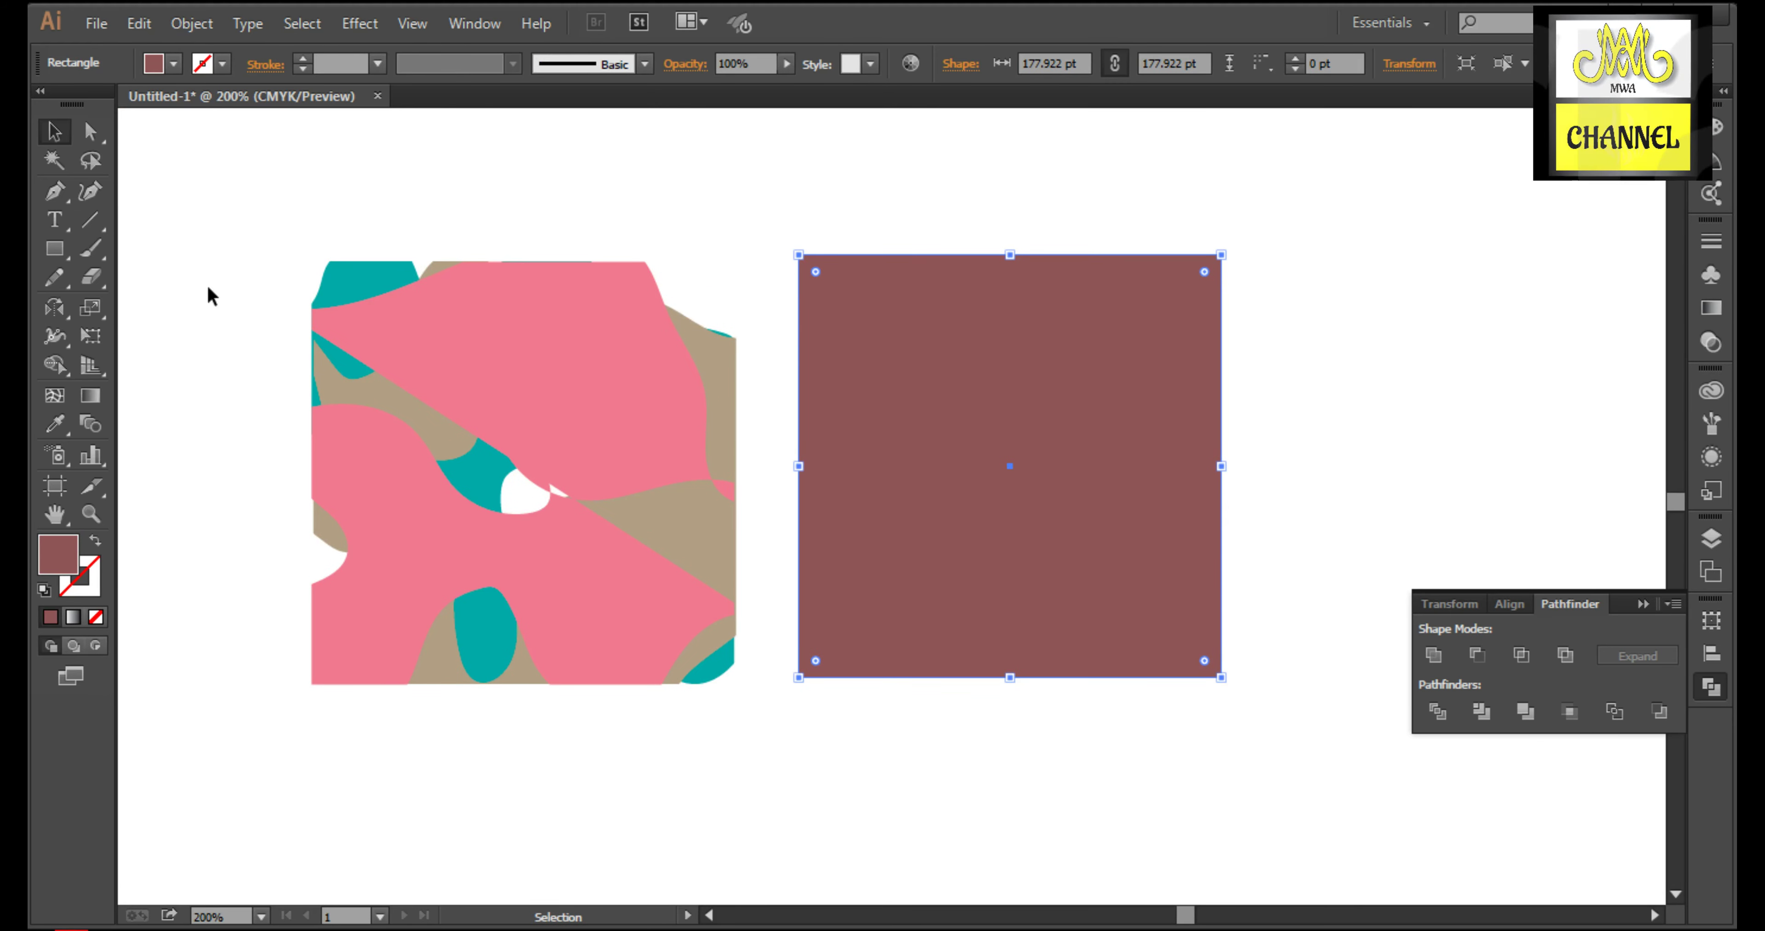
left_click_drag(883, 423, 872, 428)
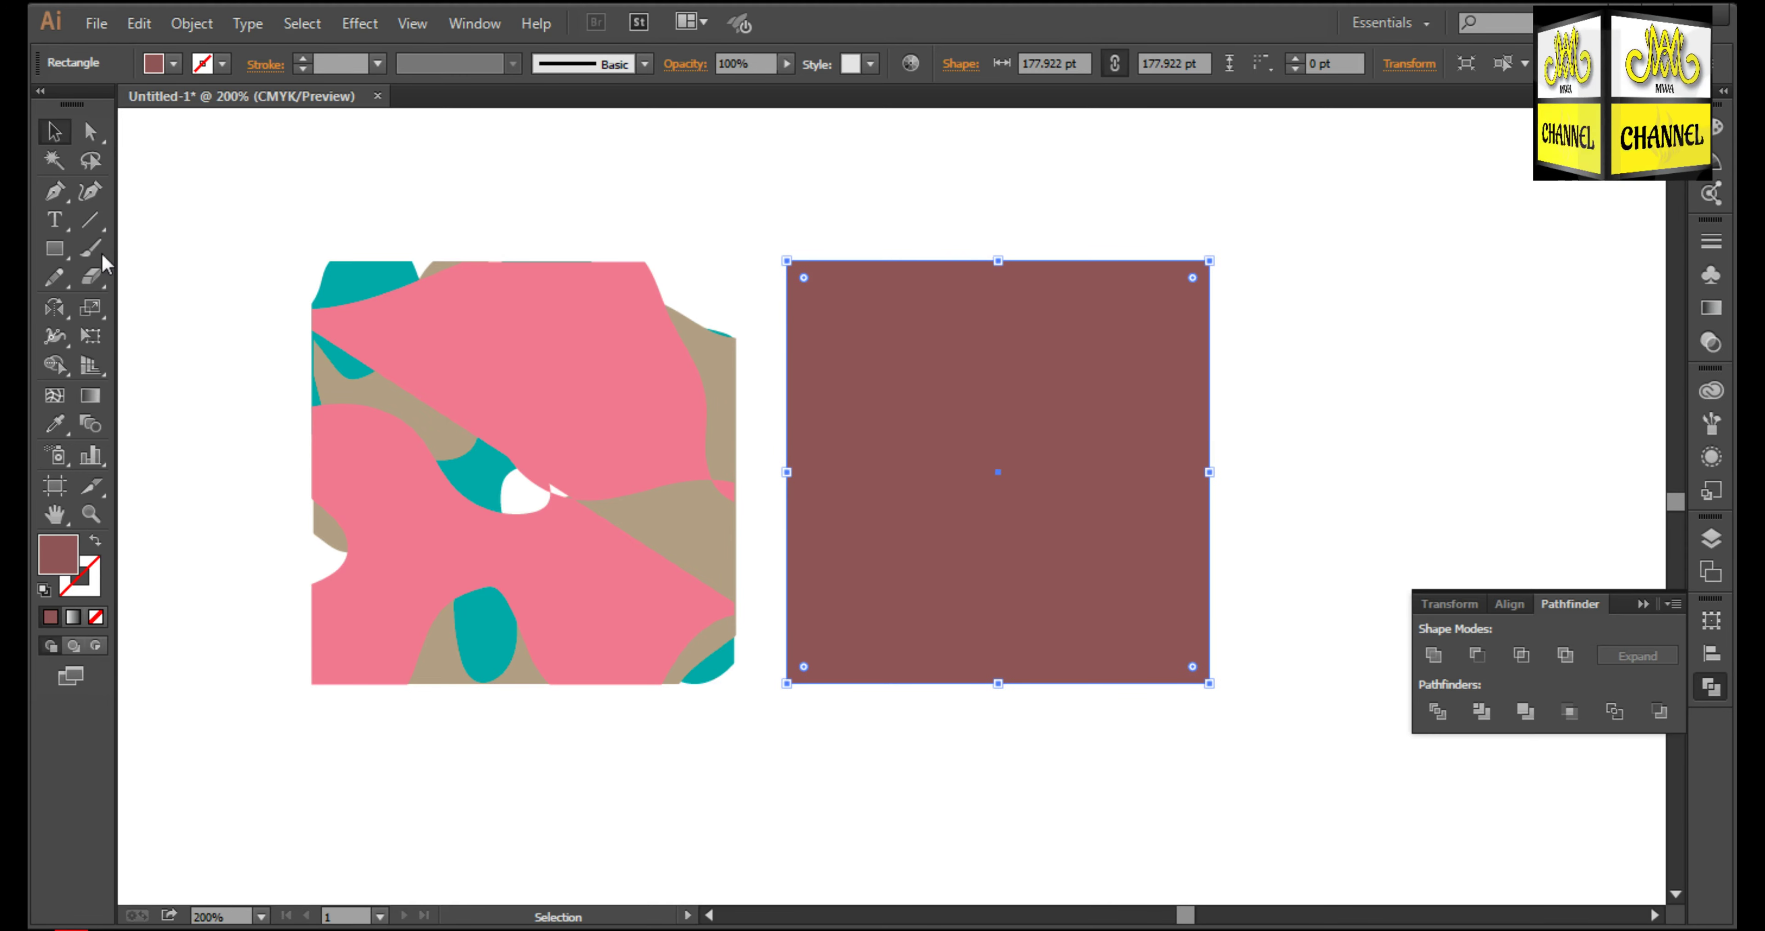
Step: Draw a wavy freehand path around and across the maroon square with the Pencil tool
left_click(54, 249)
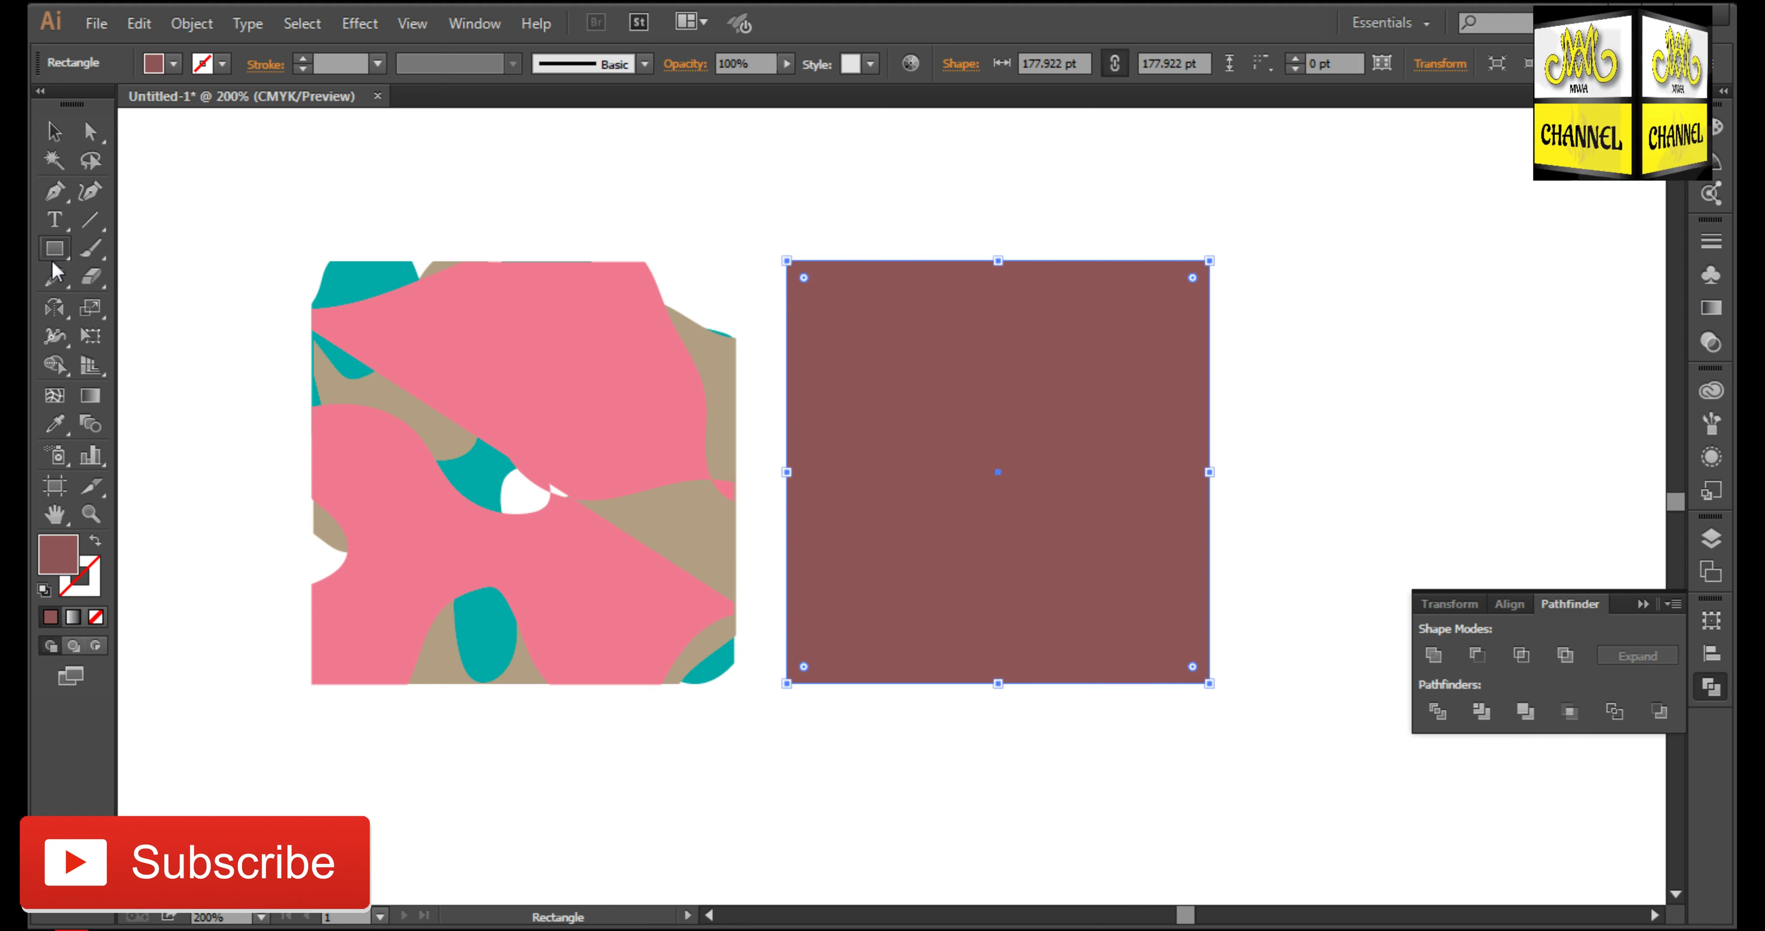
left_click(54, 275)
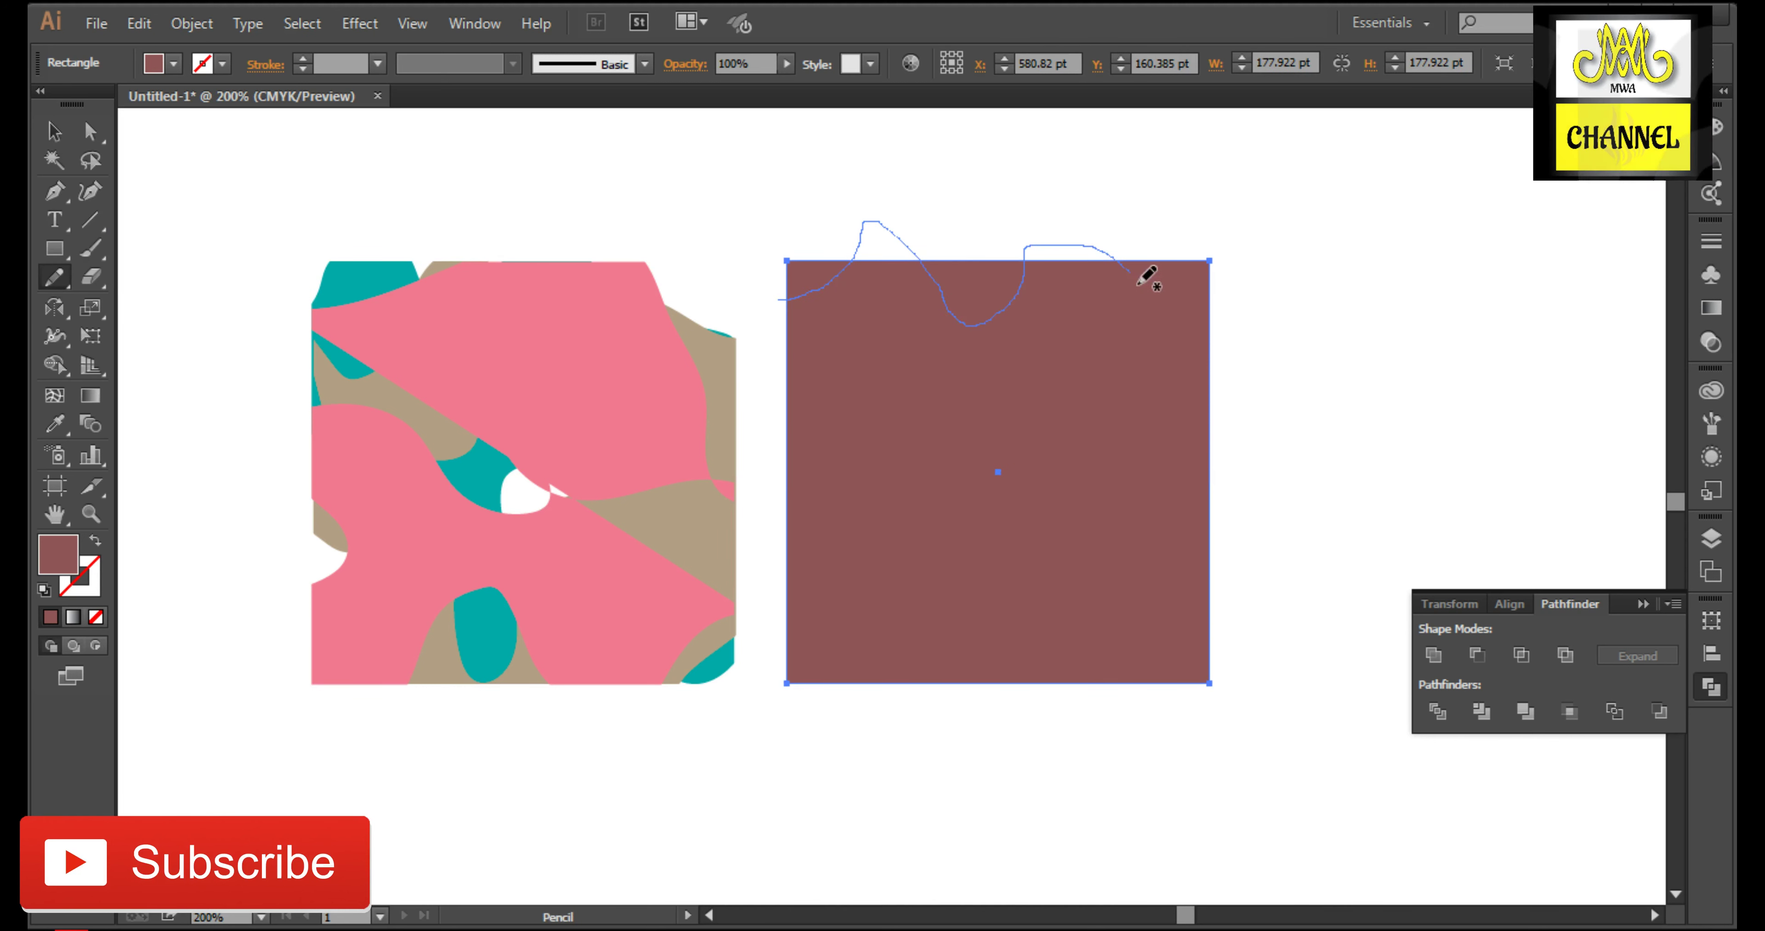
mouse_move(1217, 431)
left_mouse_down()
mouse_move(1208, 739)
mouse_move(1144, 592)
mouse_move(993, 604)
mouse_move(868, 696)
mouse_move(902, 579)
mouse_move(820, 475)
mouse_move(782, 360)
mouse_move(976, 460)
mouse_move(792, 703)
left_mouse_up()
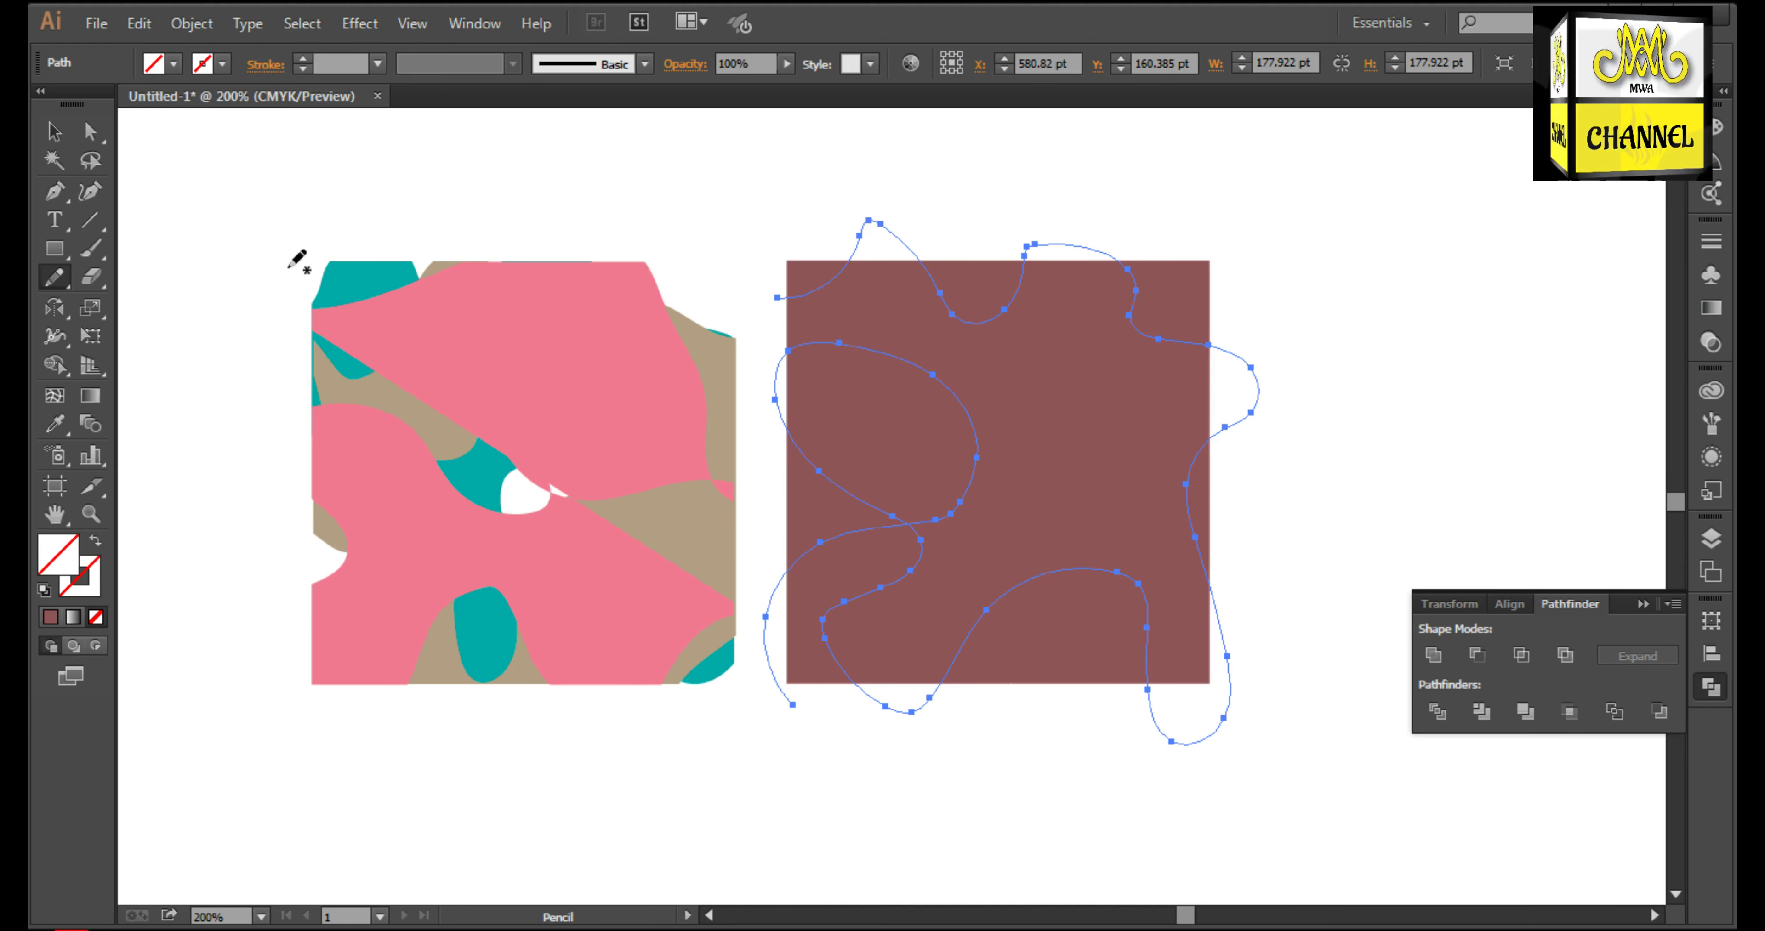
Step: Fill the freehand path over the maroon square with the same maroon colour
left_click(57, 138)
left_click_drag(1316, 351, 970, 545)
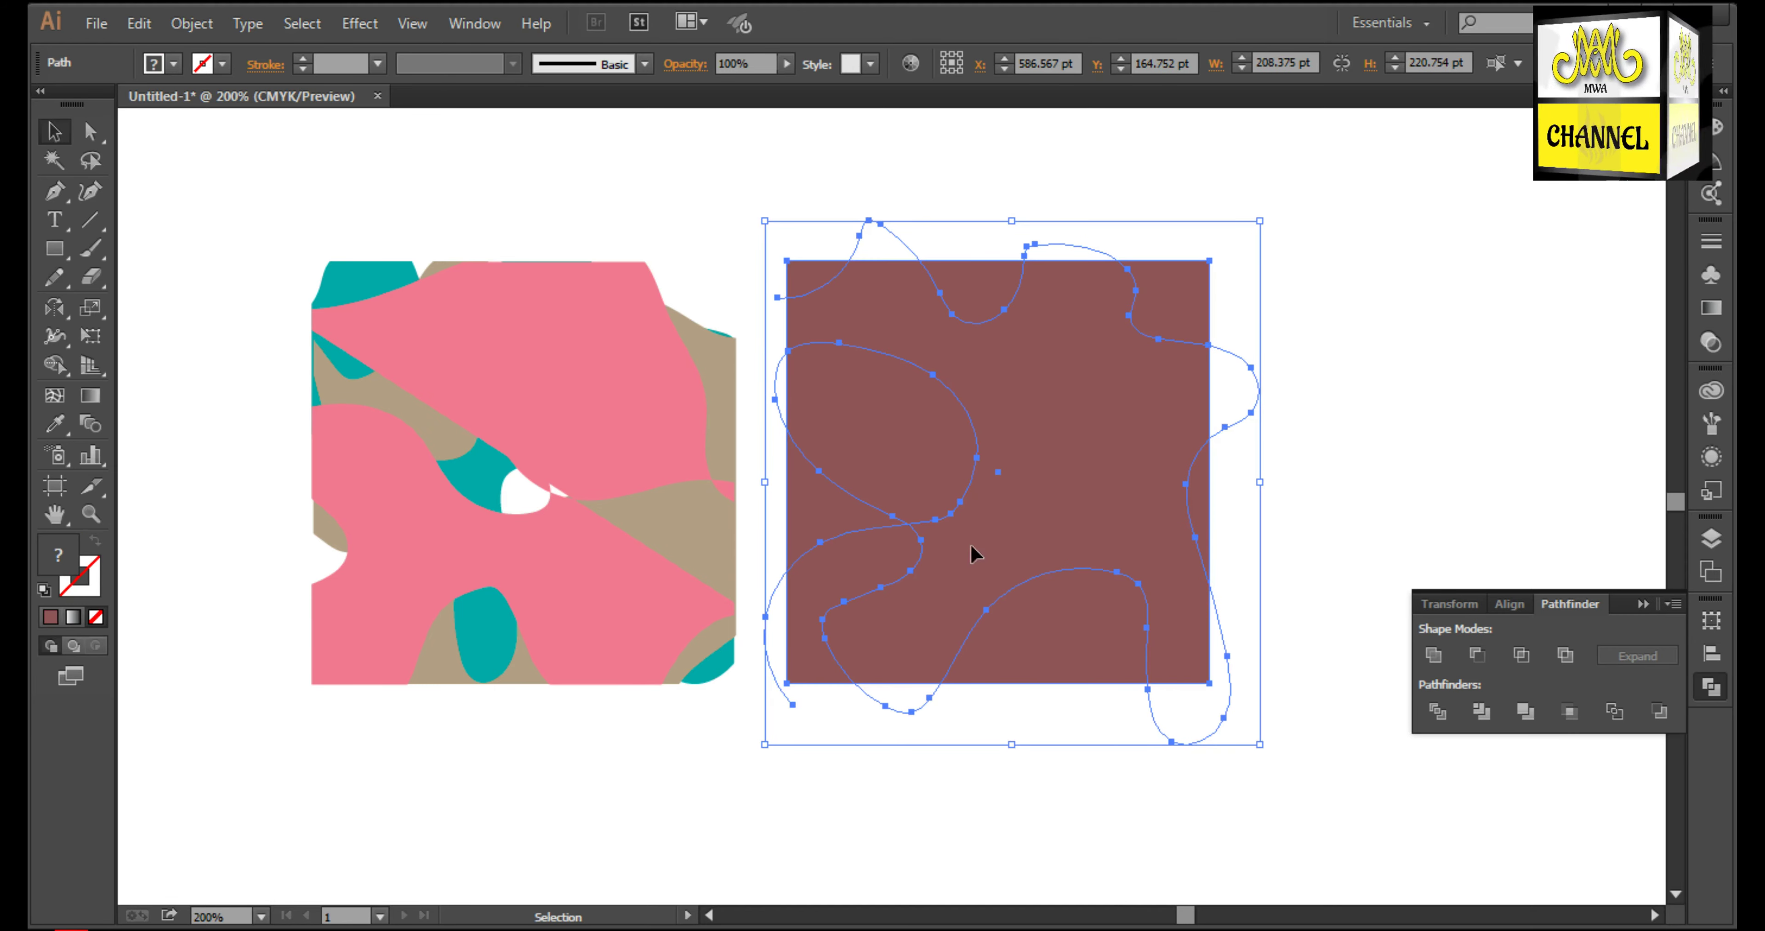
left_click(914, 703)
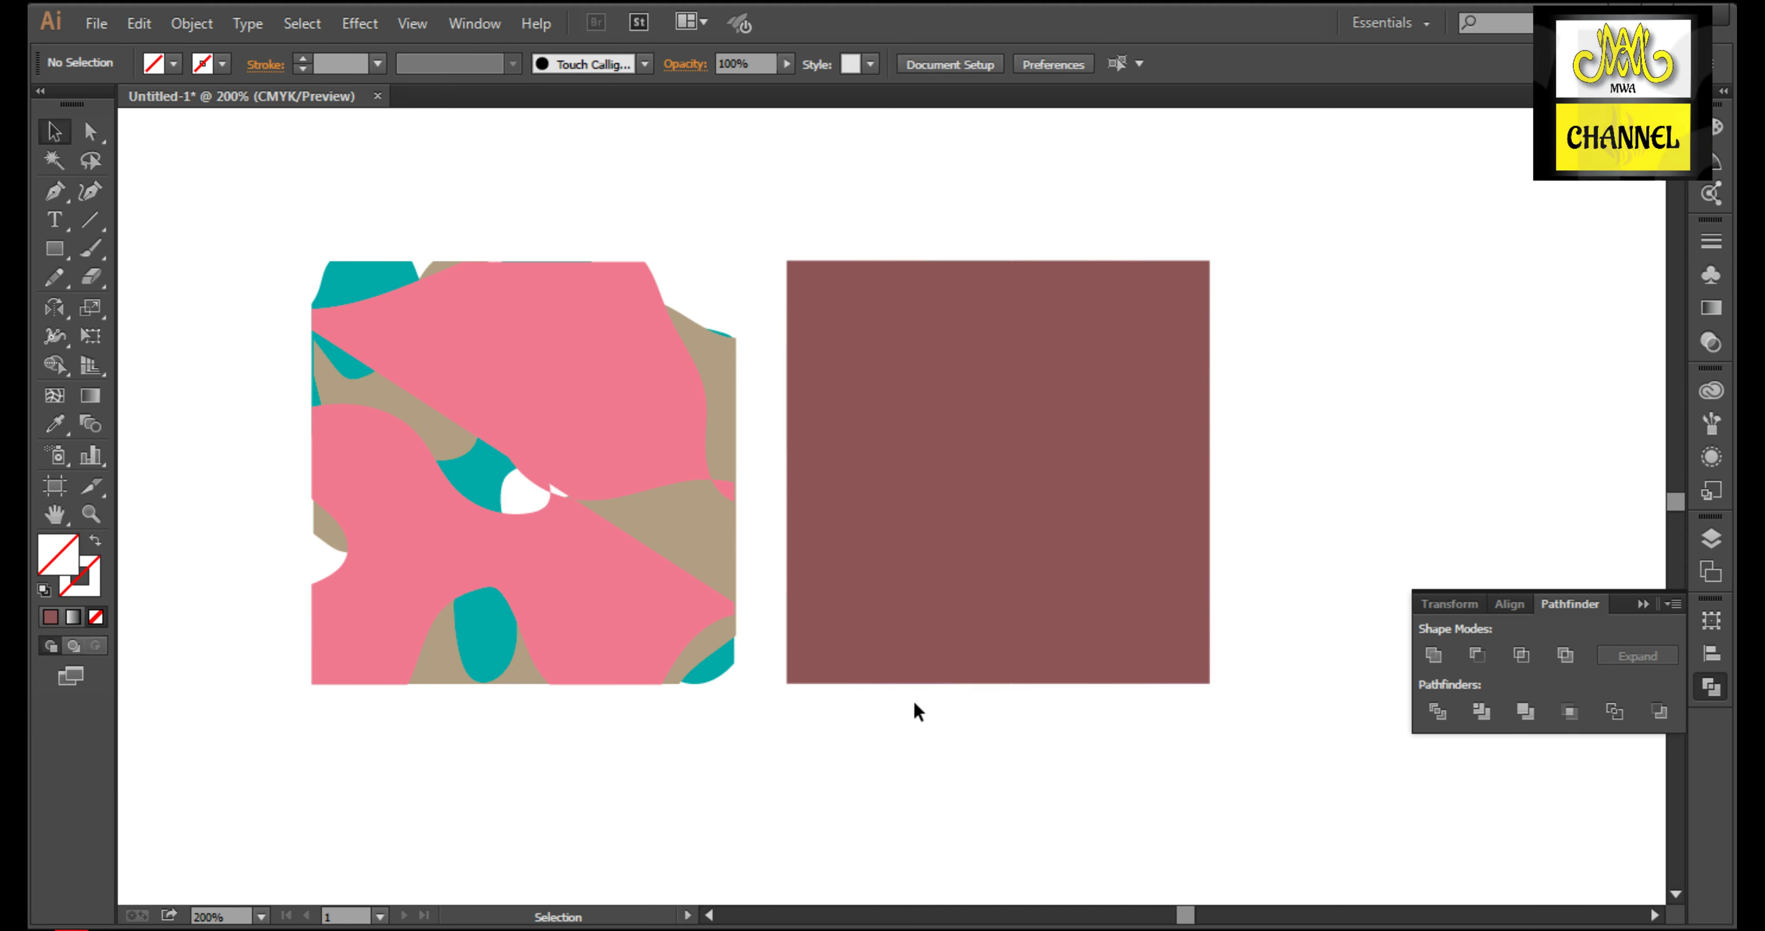
left_click_drag(945, 698, 945, 700)
left_click(52, 617)
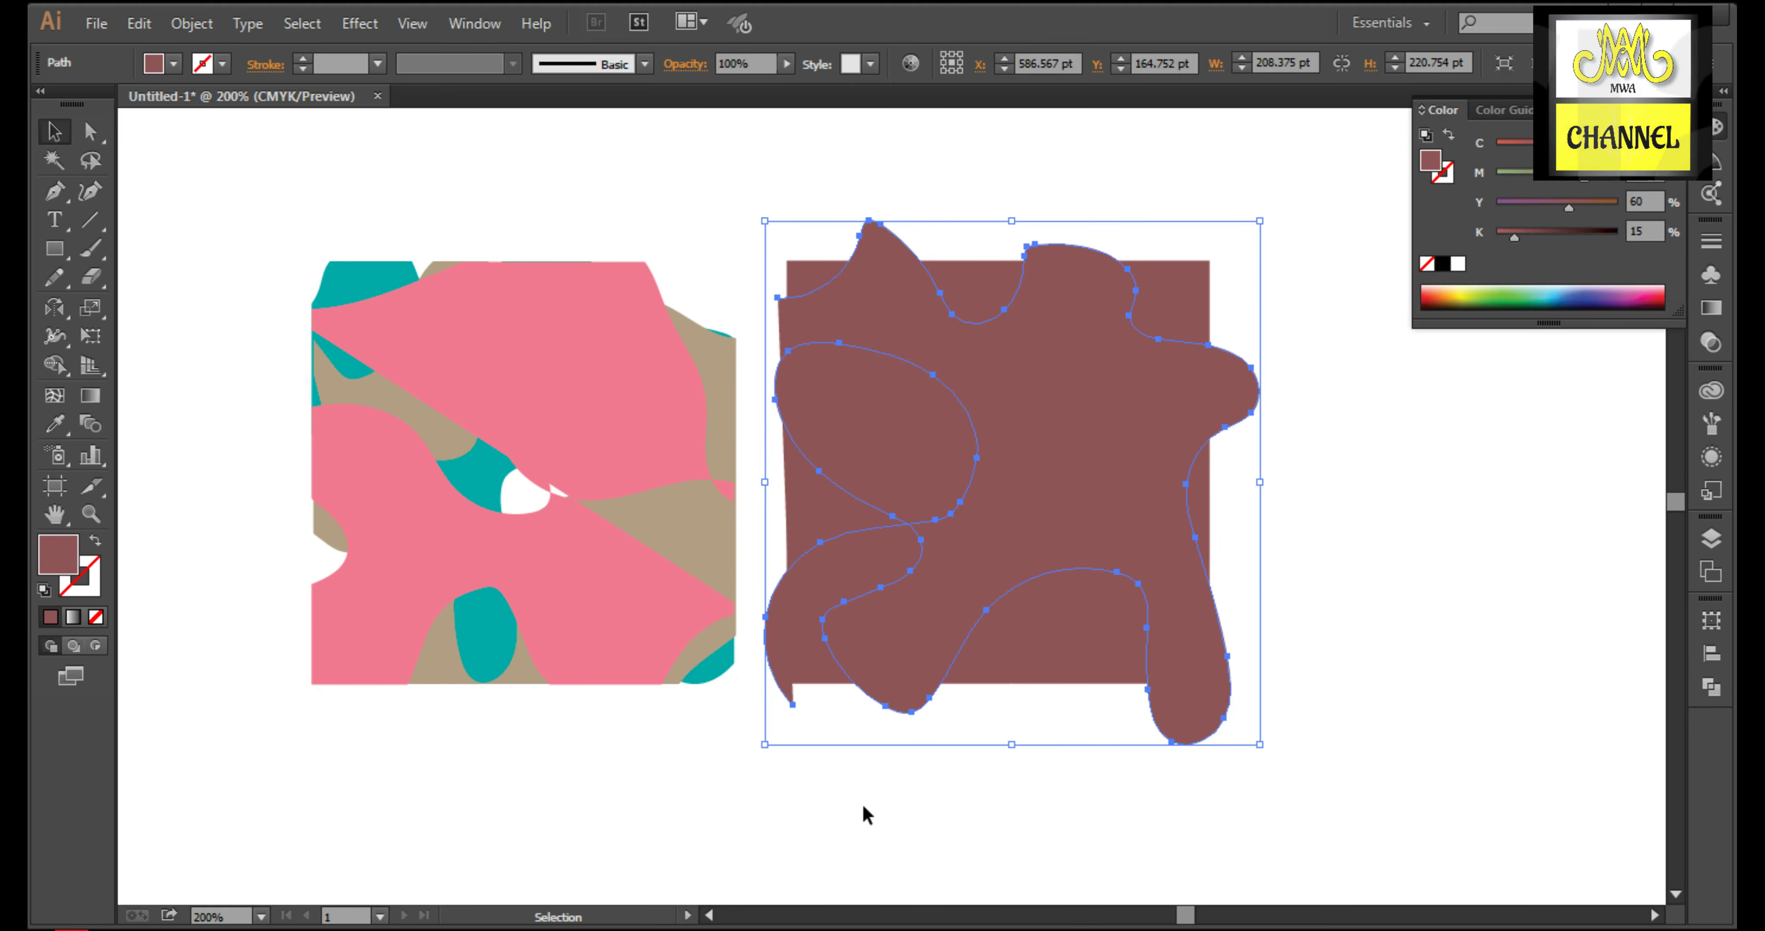
Step: Subtract the freehand shape from the maroon square with the Minus Front pathfinder operation
left_click(1706, 695)
left_click(1476, 654)
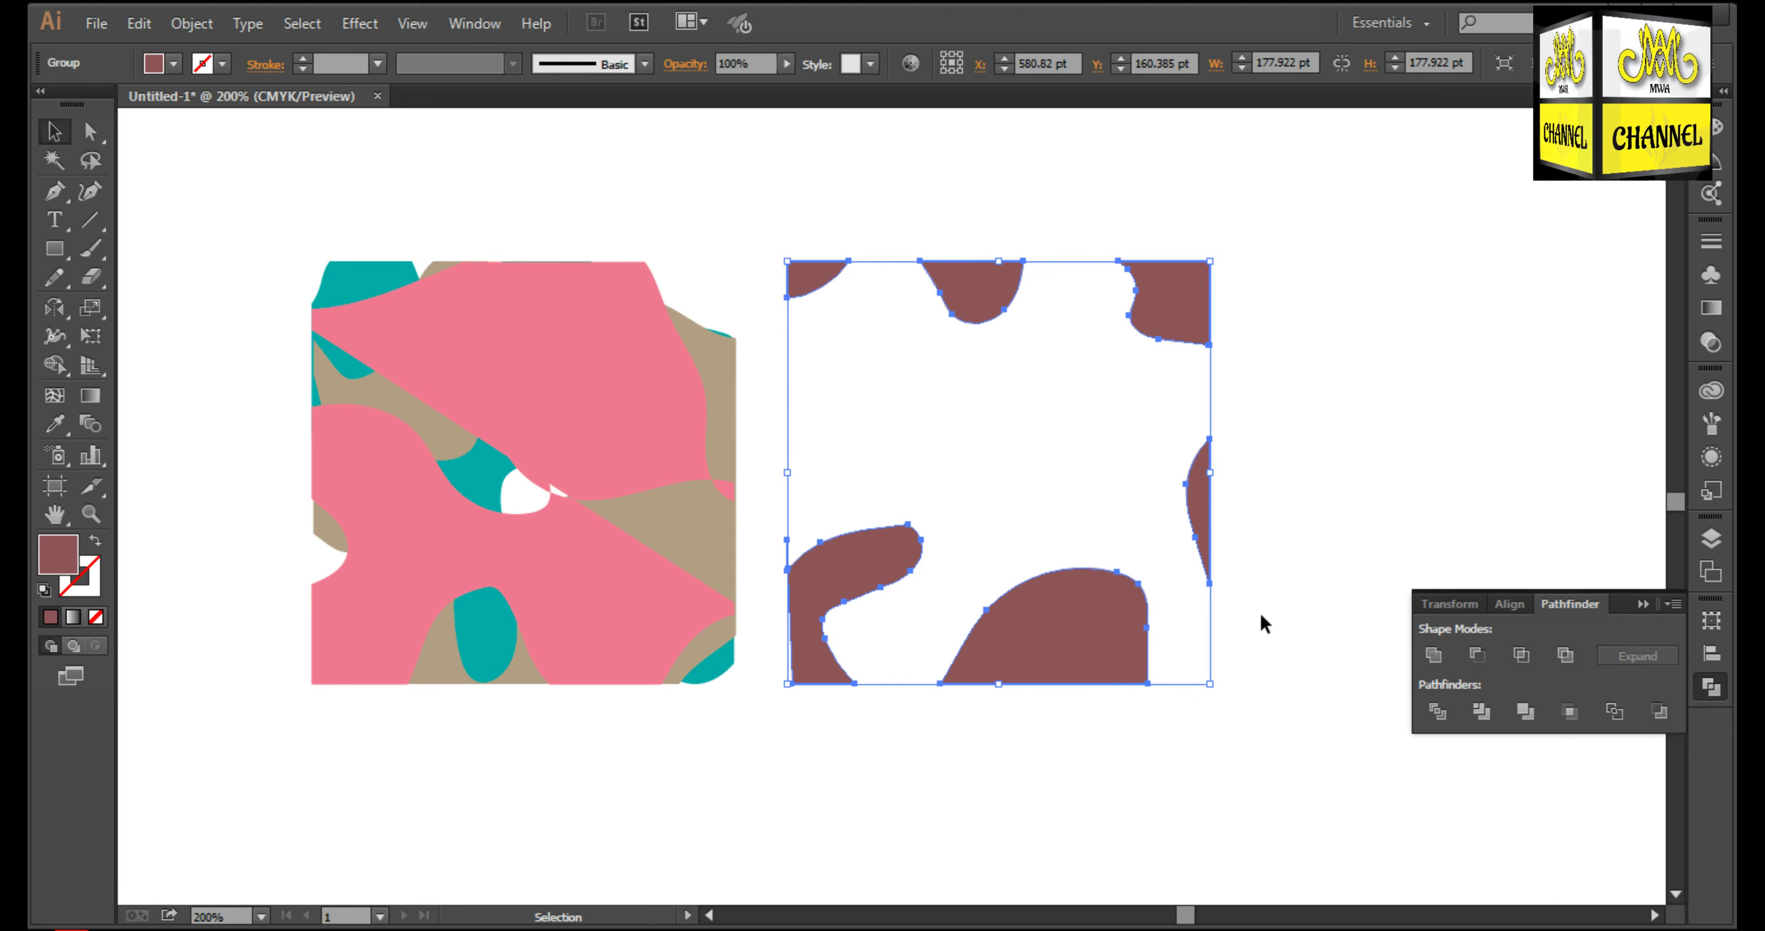
left_click(1259, 612)
left_click(1196, 485)
double_click(1197, 486)
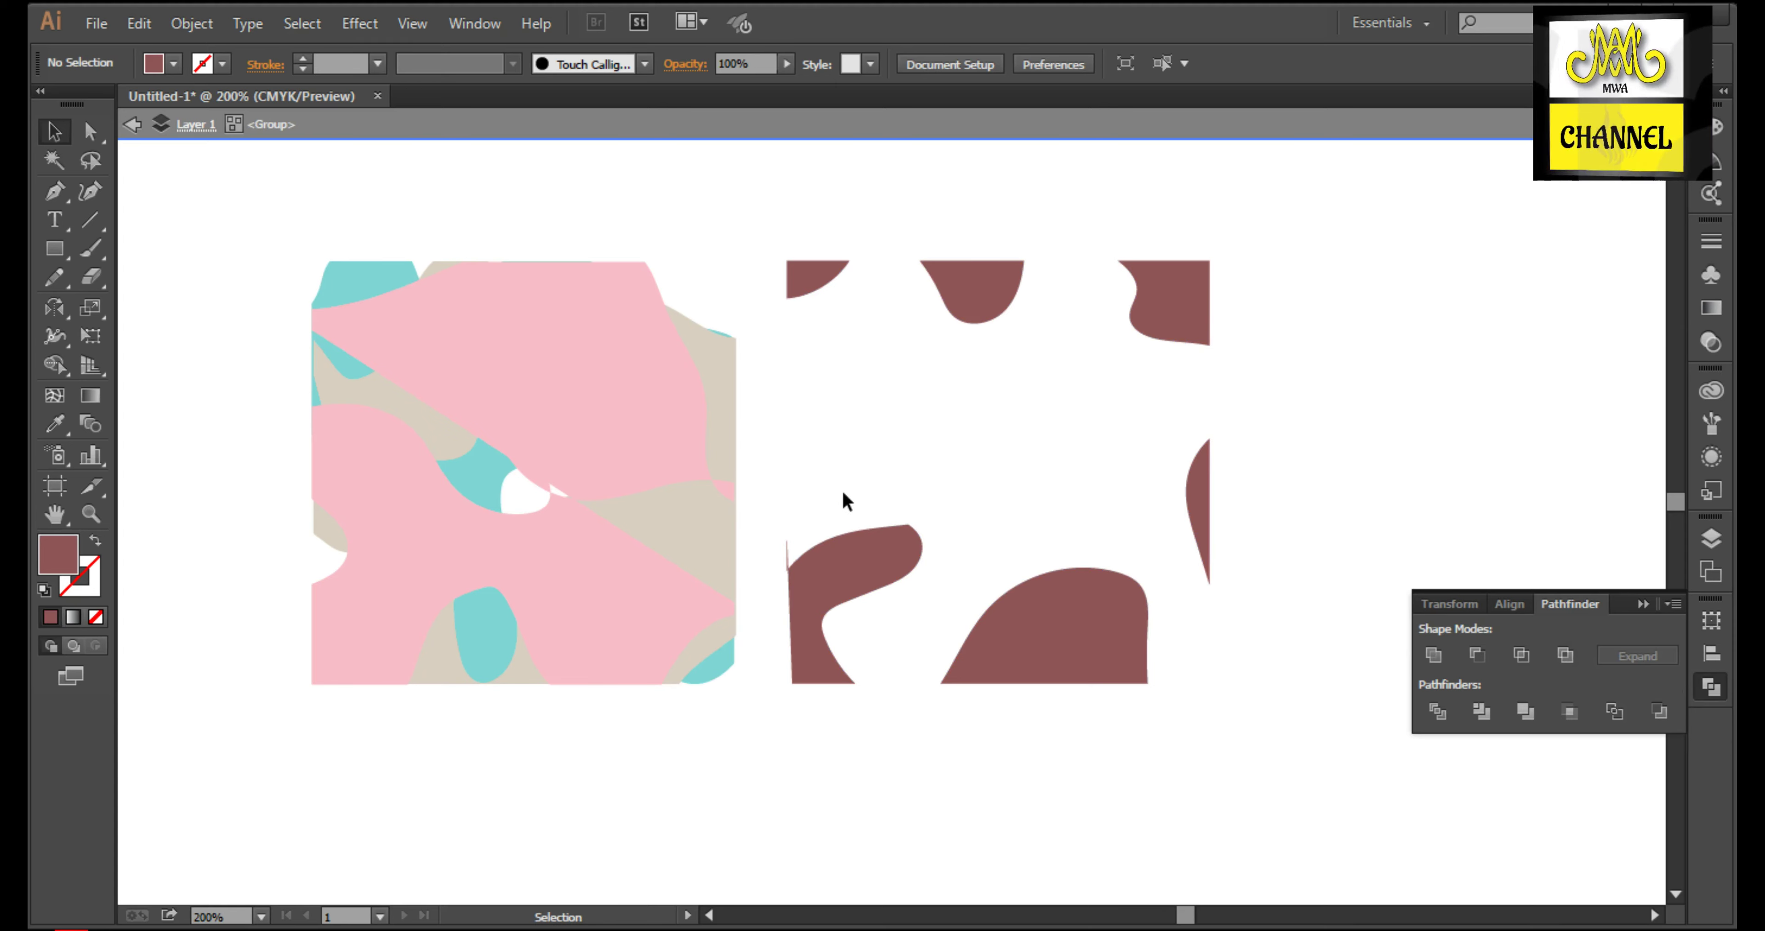
left_click(849, 547)
double_click(950, 792)
Step: Move the group of maroon cut-outs onto the layered pattern, aligned with its square outline
left_click(1088, 620)
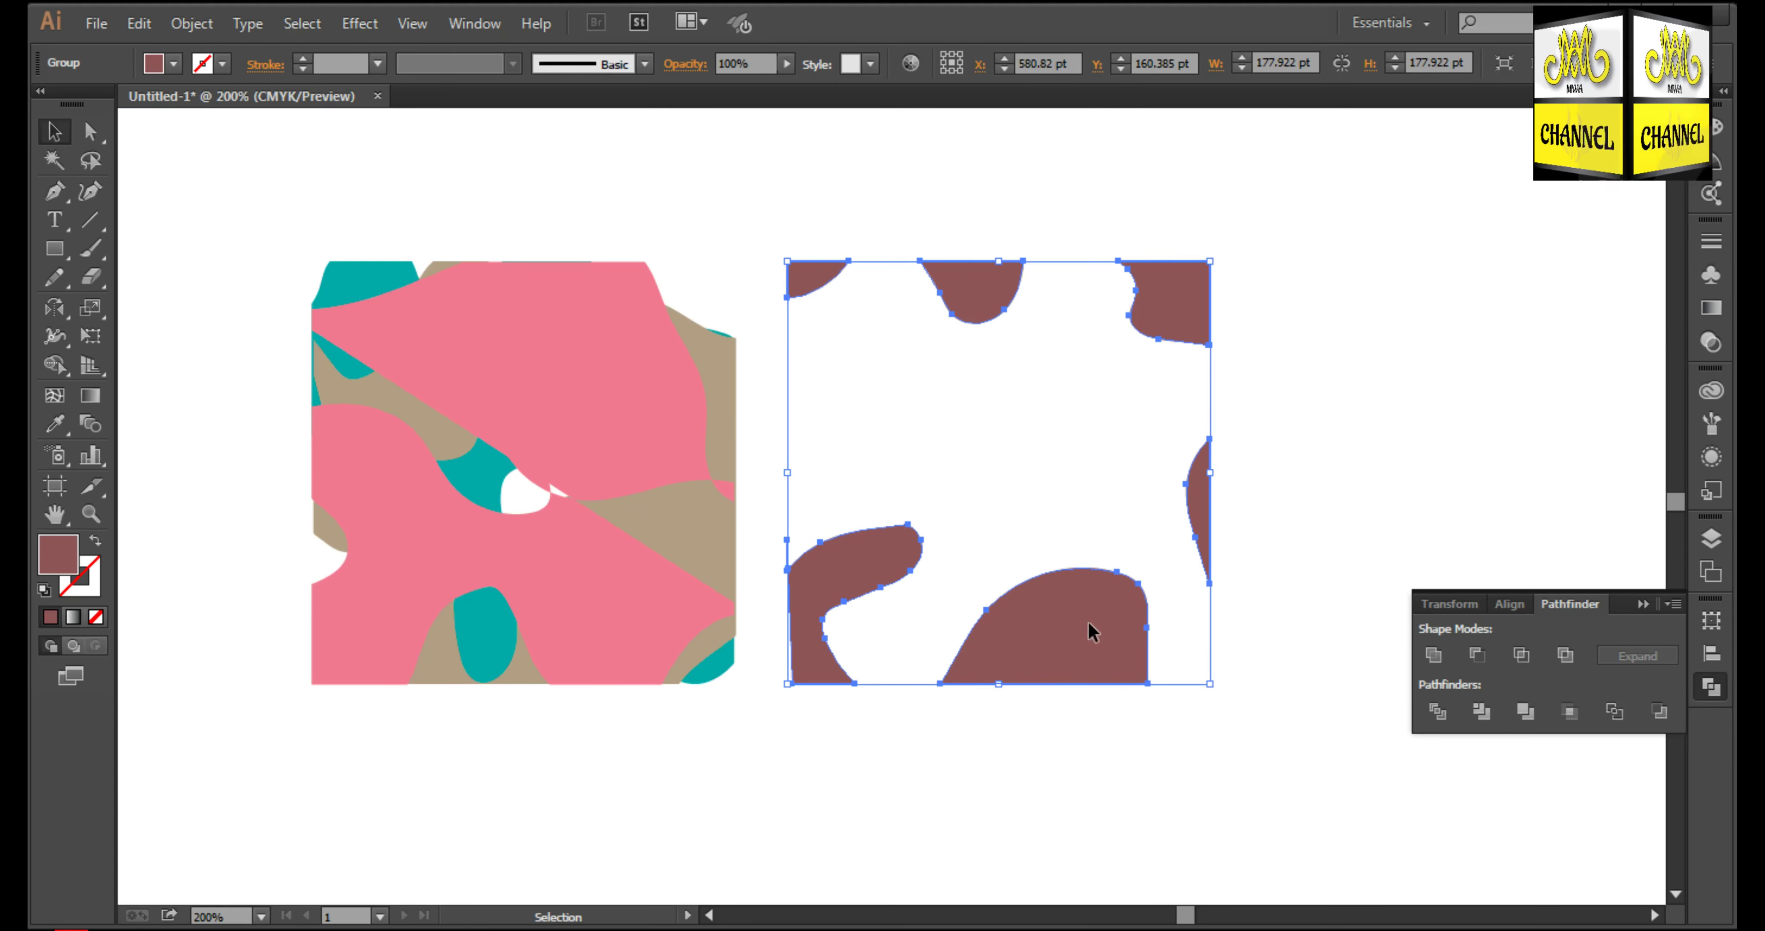
left_click_drag(1088, 620, 613, 593)
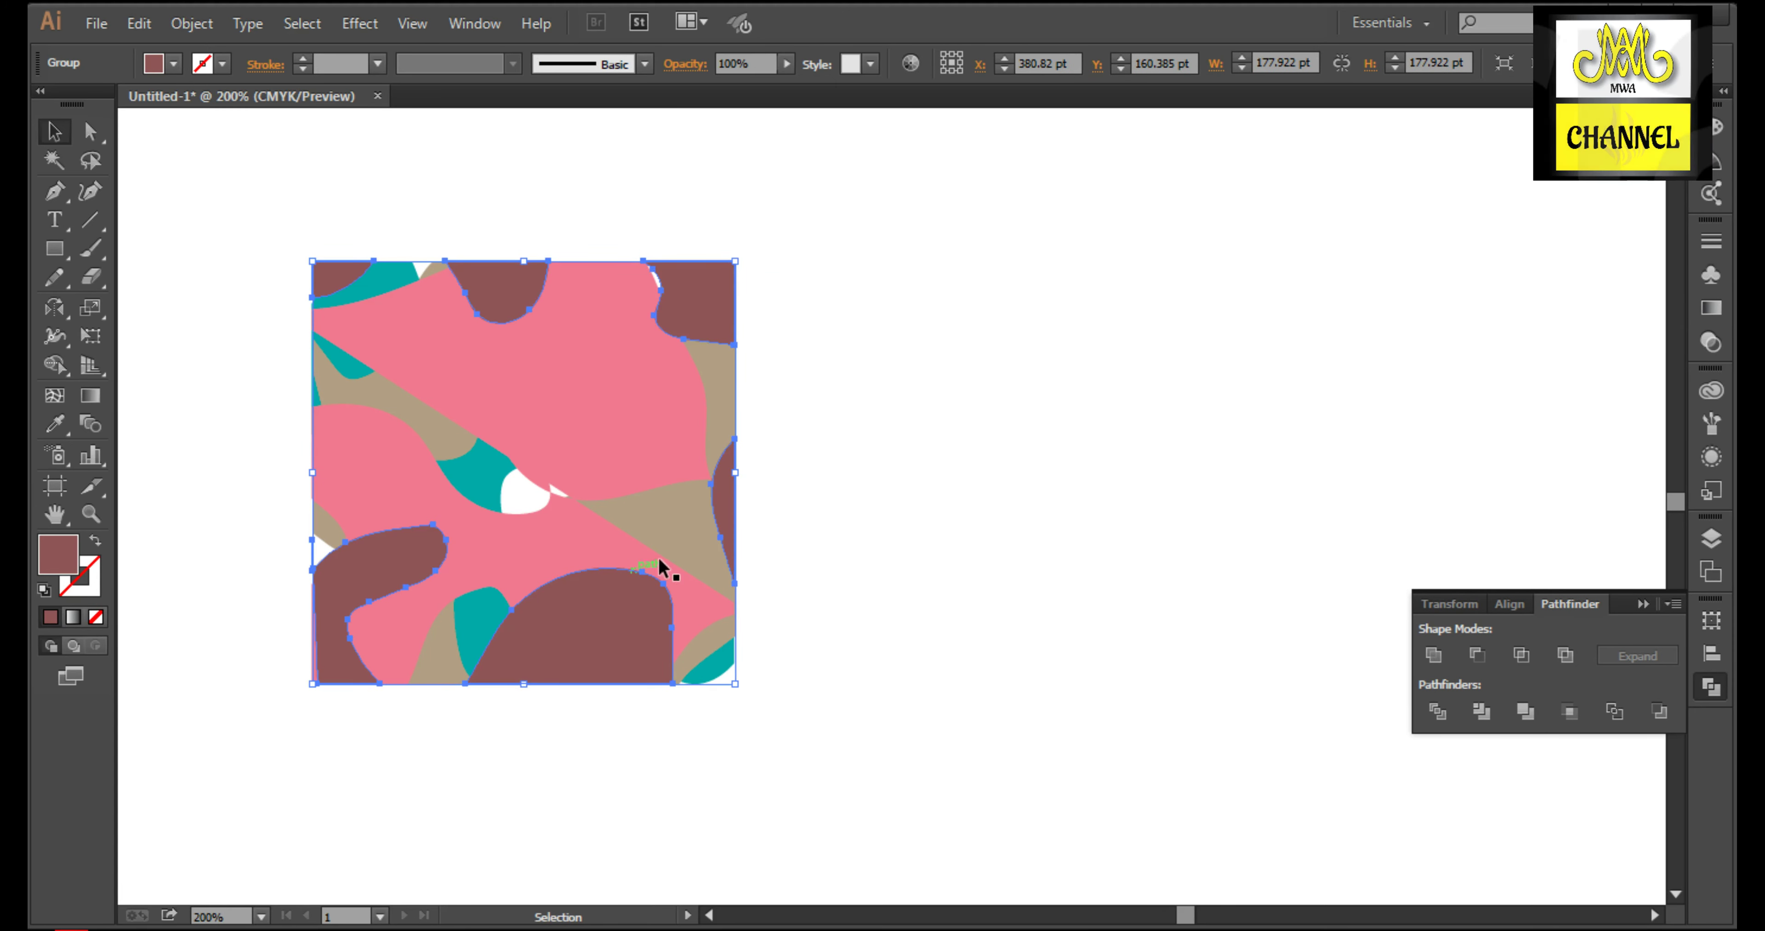
left_click(659, 562)
left_click(976, 508)
left_click(1644, 603)
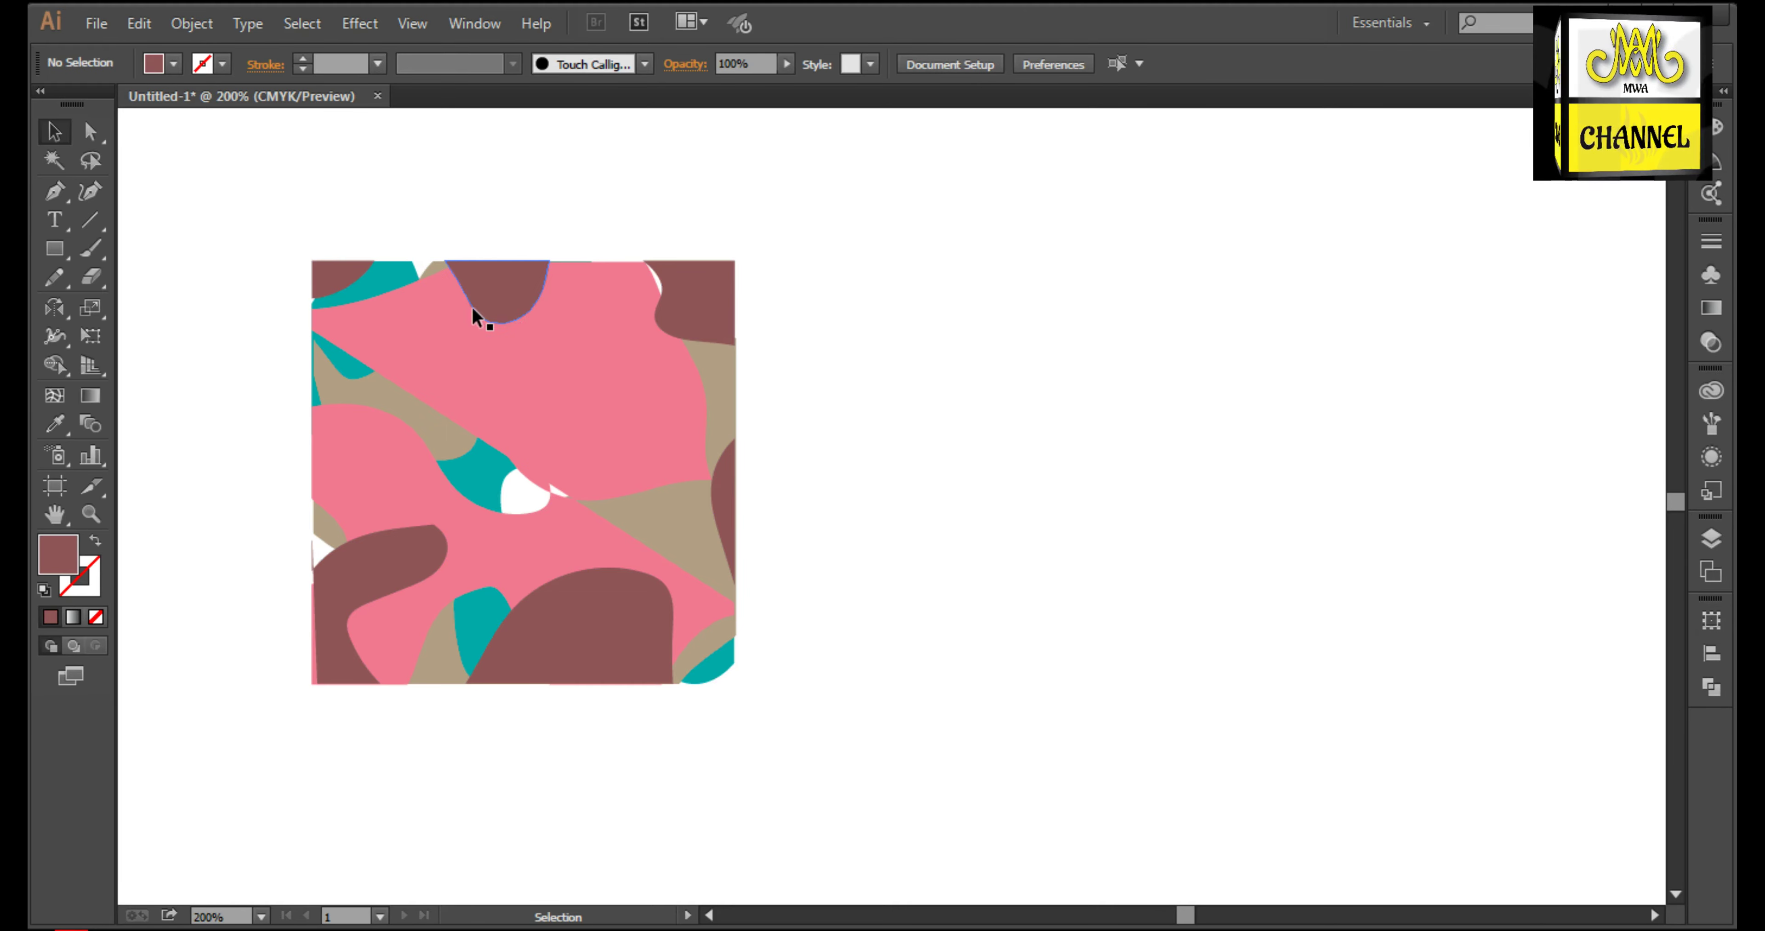
Step: Add the point text "MWA" in the empty area beside the pattern
left_click_drag(509, 426, 836, 604)
left_click(838, 602)
left_click(57, 253)
left_click(55, 220)
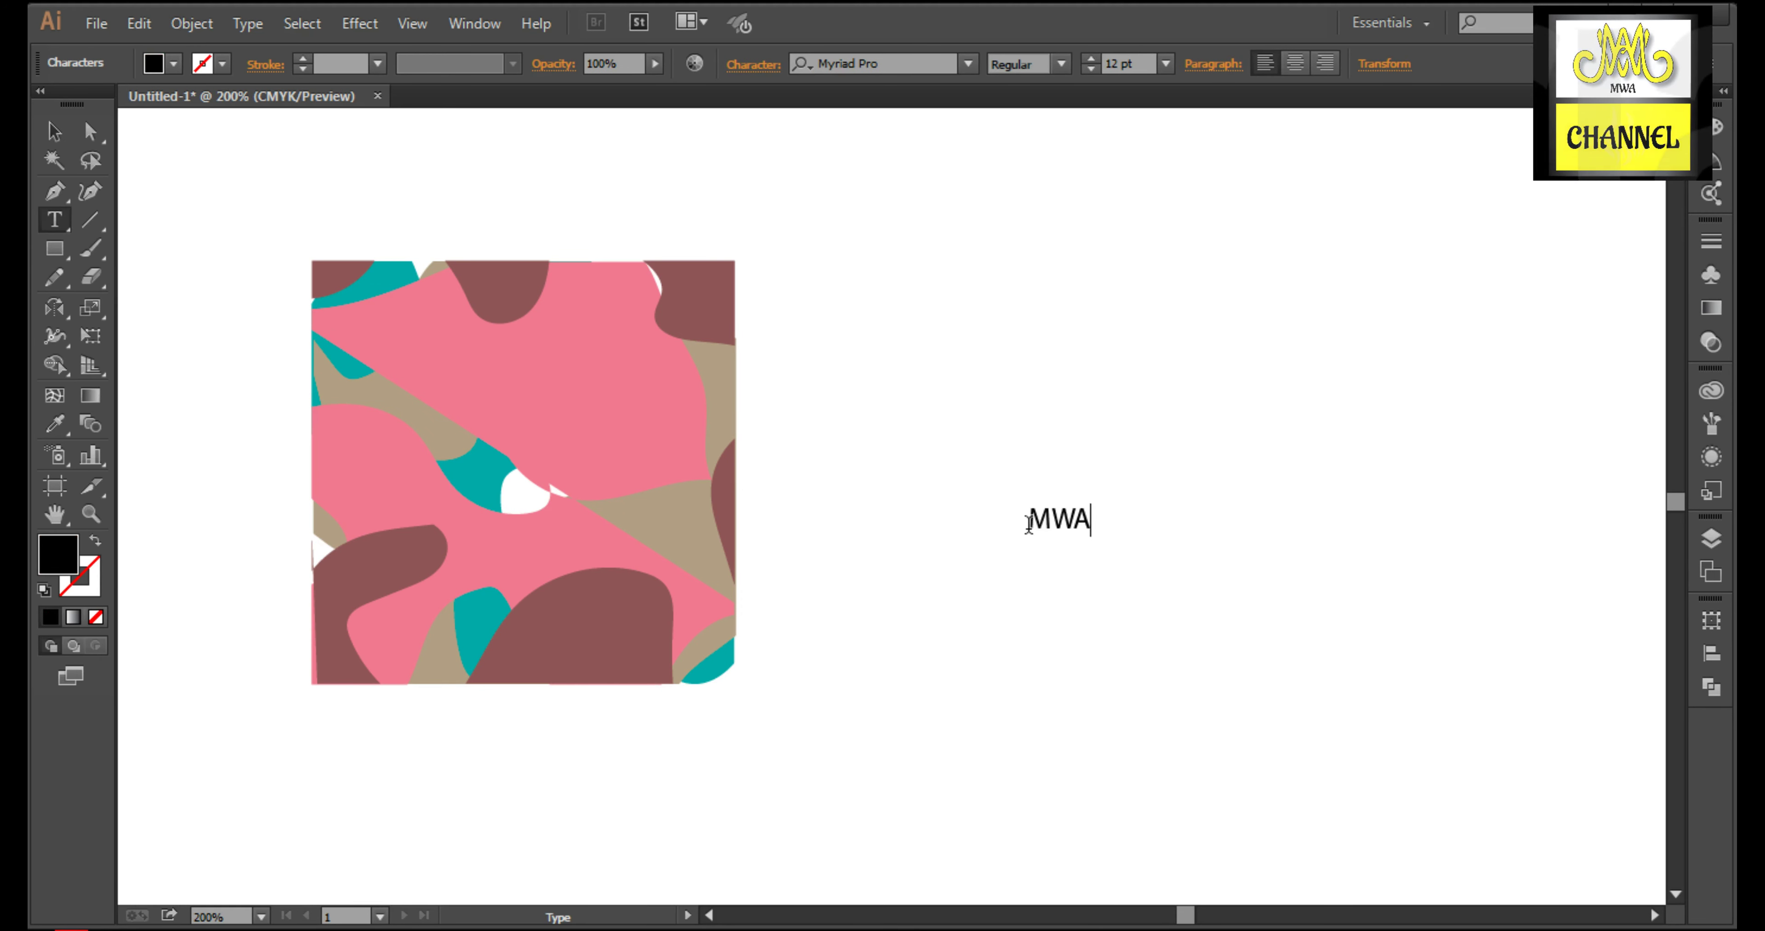
key("Escape")
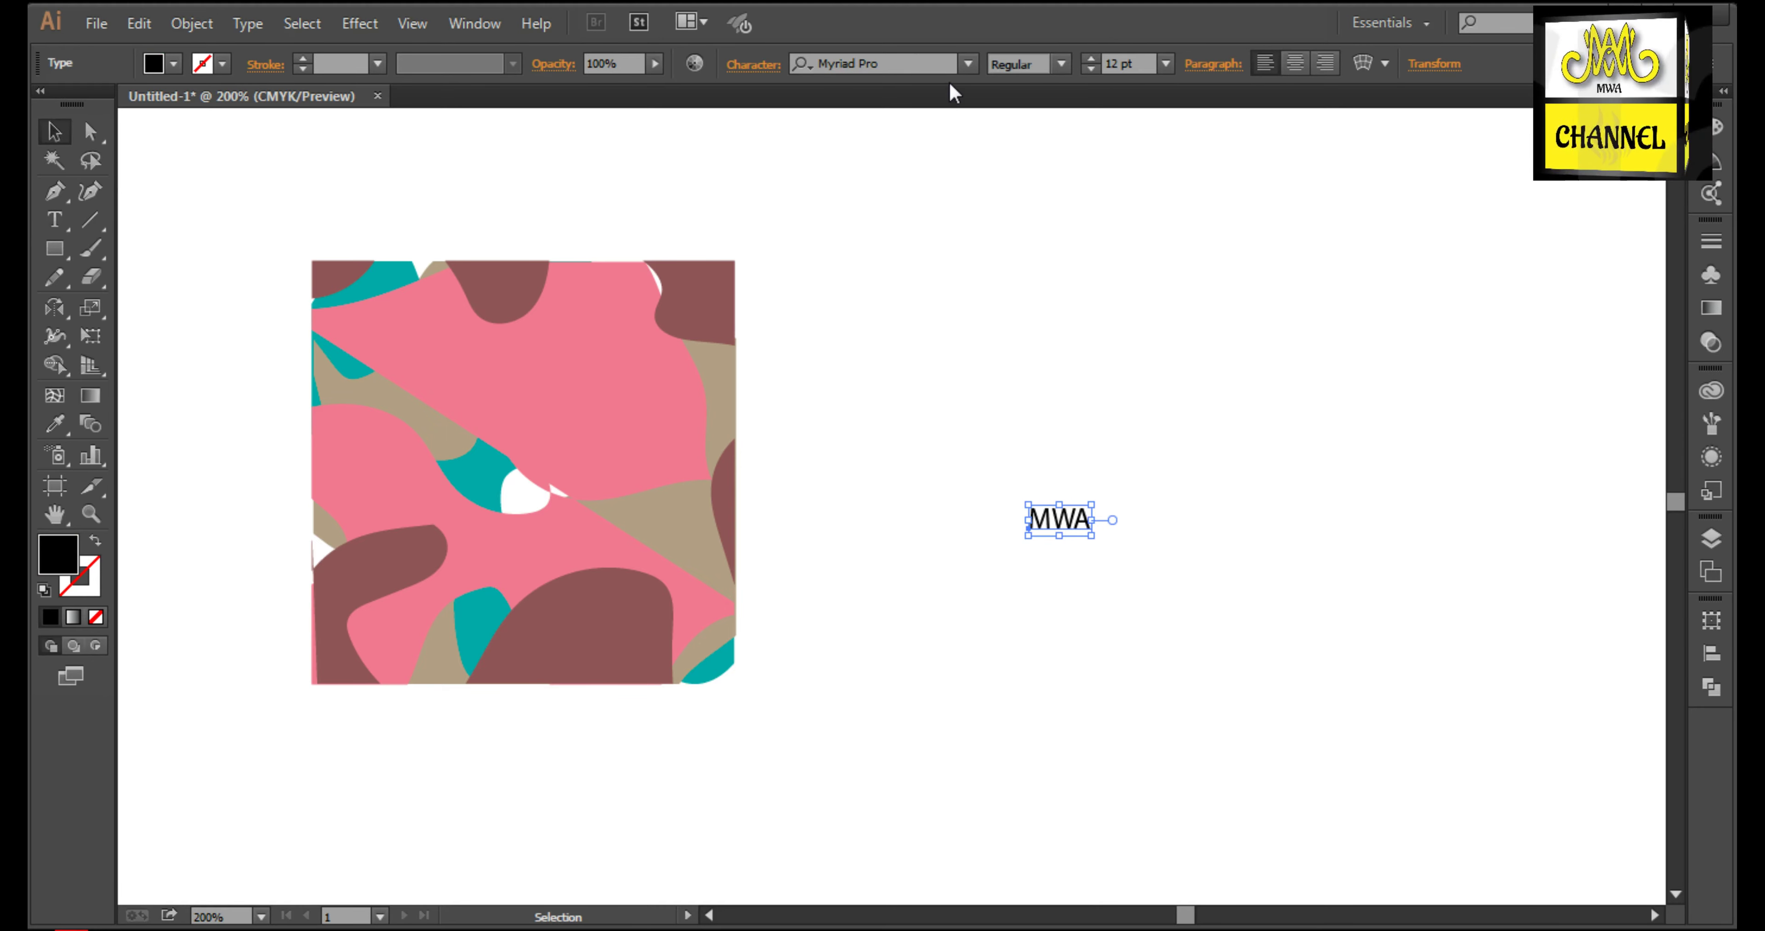
Step: Set the MWA text in a bold decorative font and enlarge it to about 218 by 111 pt
left_click(971, 69)
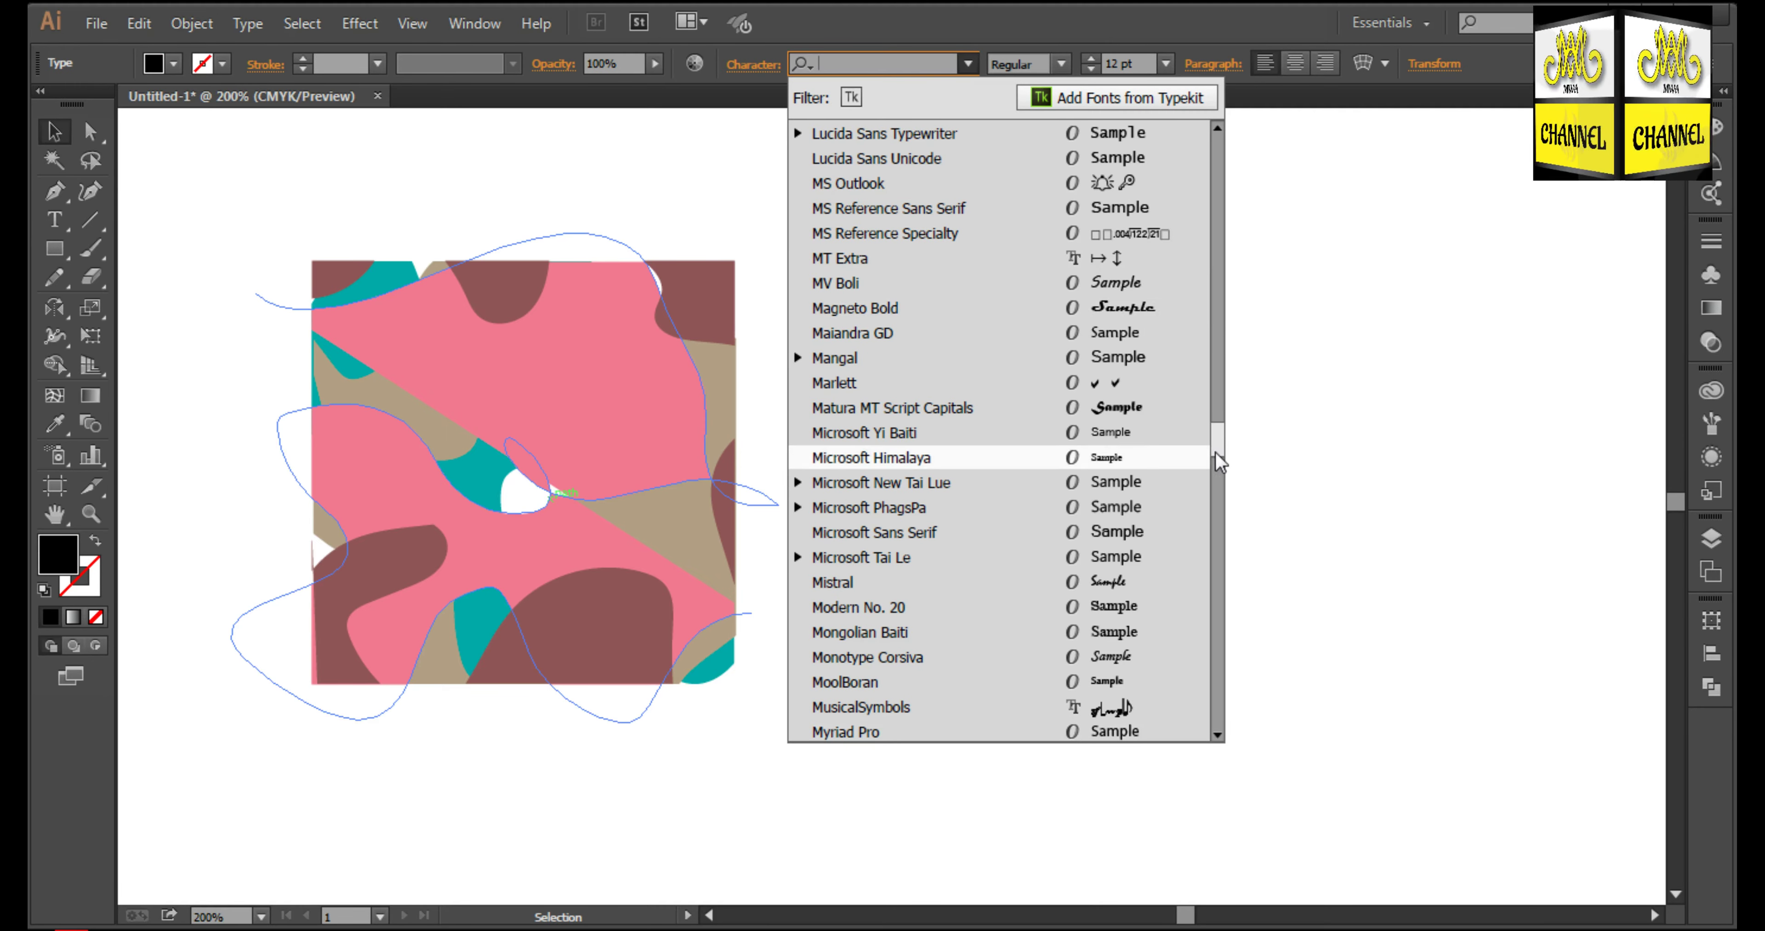
scroll(1194, 132, "up", 10)
left_click(890, 233)
left_click_drag(1016, 529, 794, 453)
Step: Group all pieces of the camouflage pattern and move the group so it overlaps the letter M of the text
left_click(793, 457)
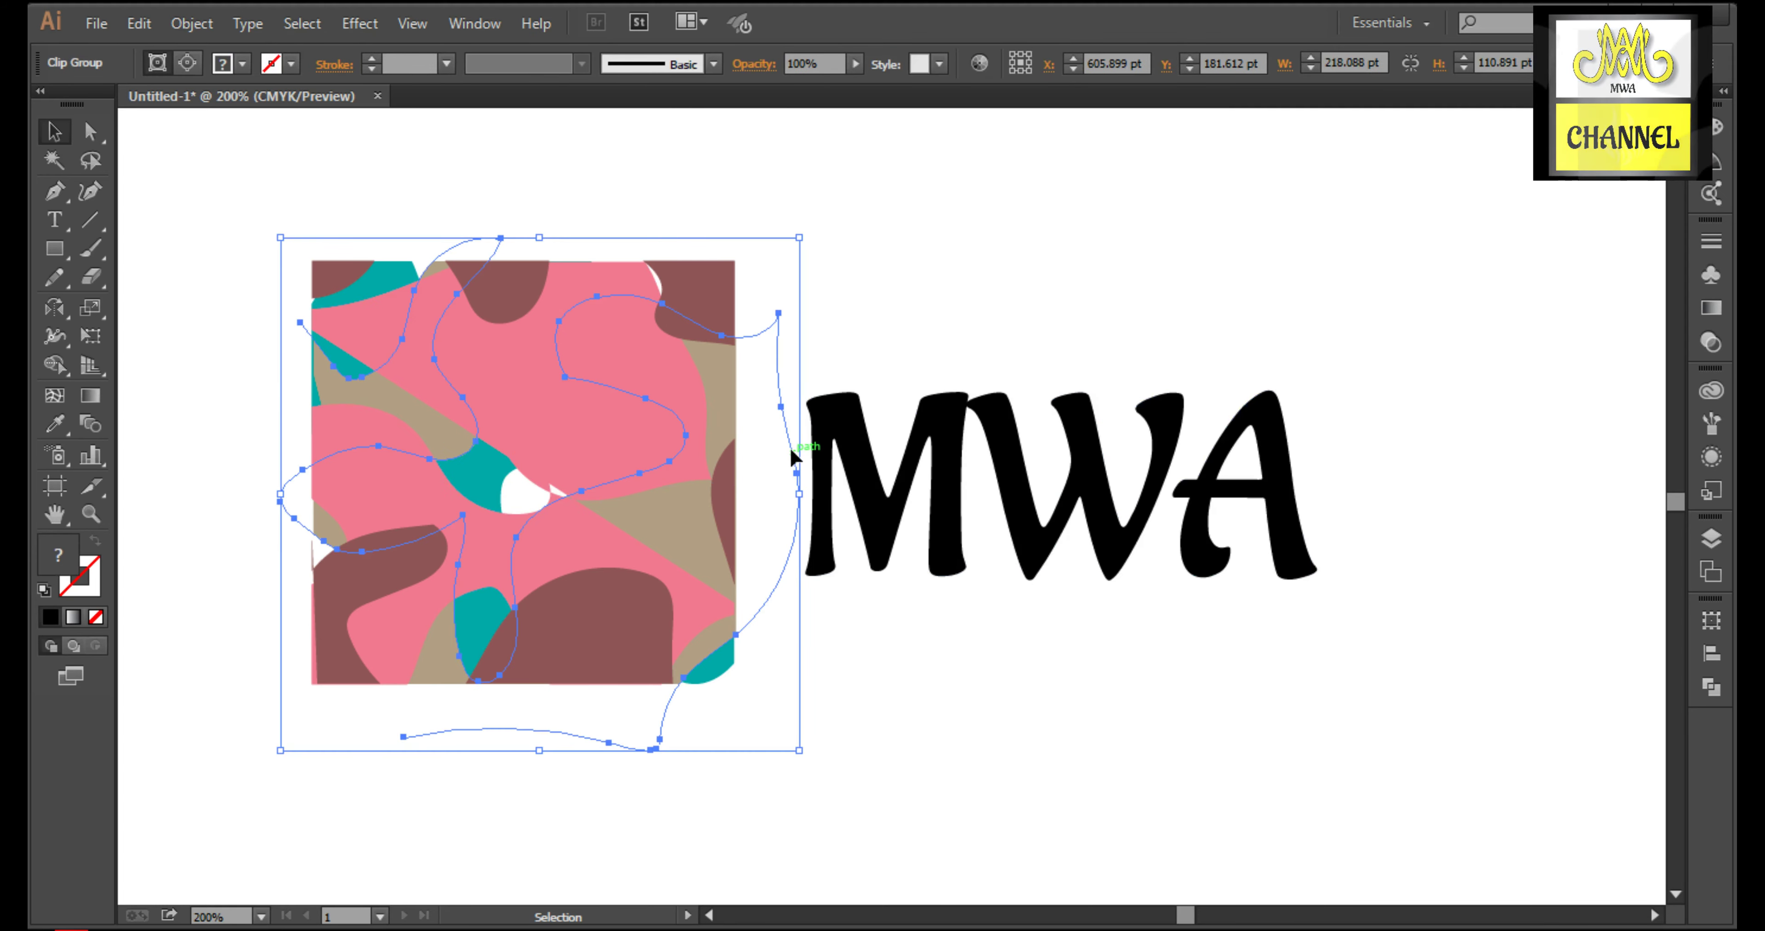
left_click(669, 284)
left_click_drag(236, 225, 561, 503)
right_click(561, 503)
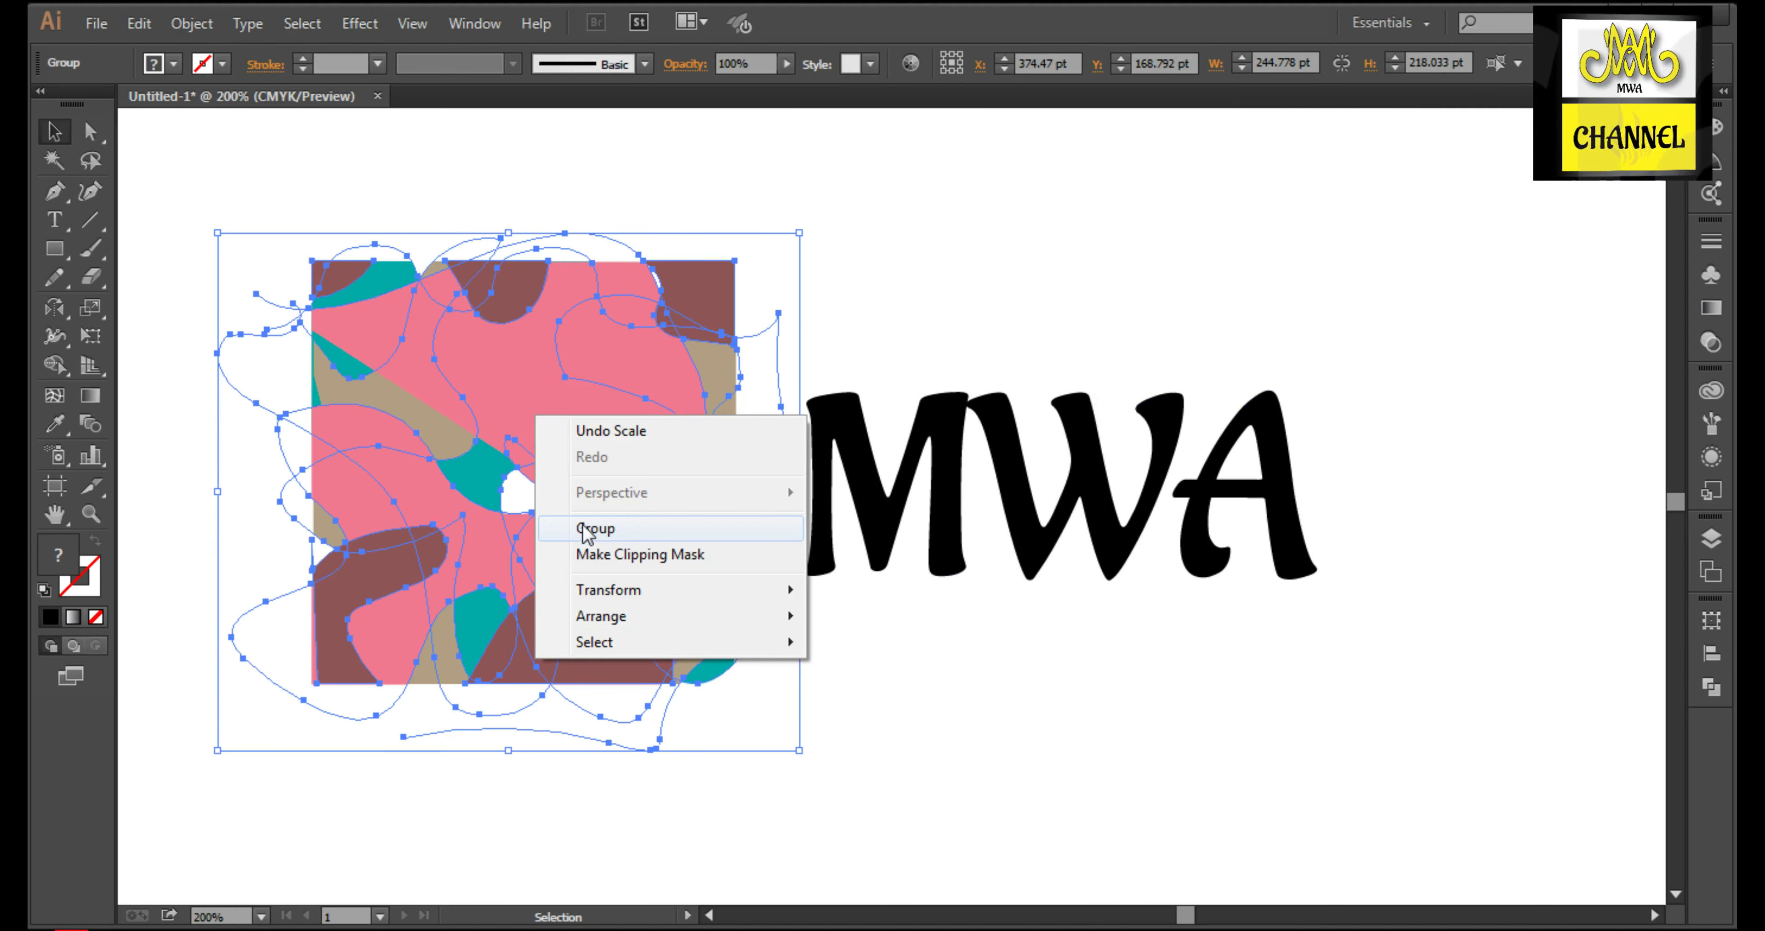
left_click(847, 689)
left_click_drag(629, 558, 843, 587)
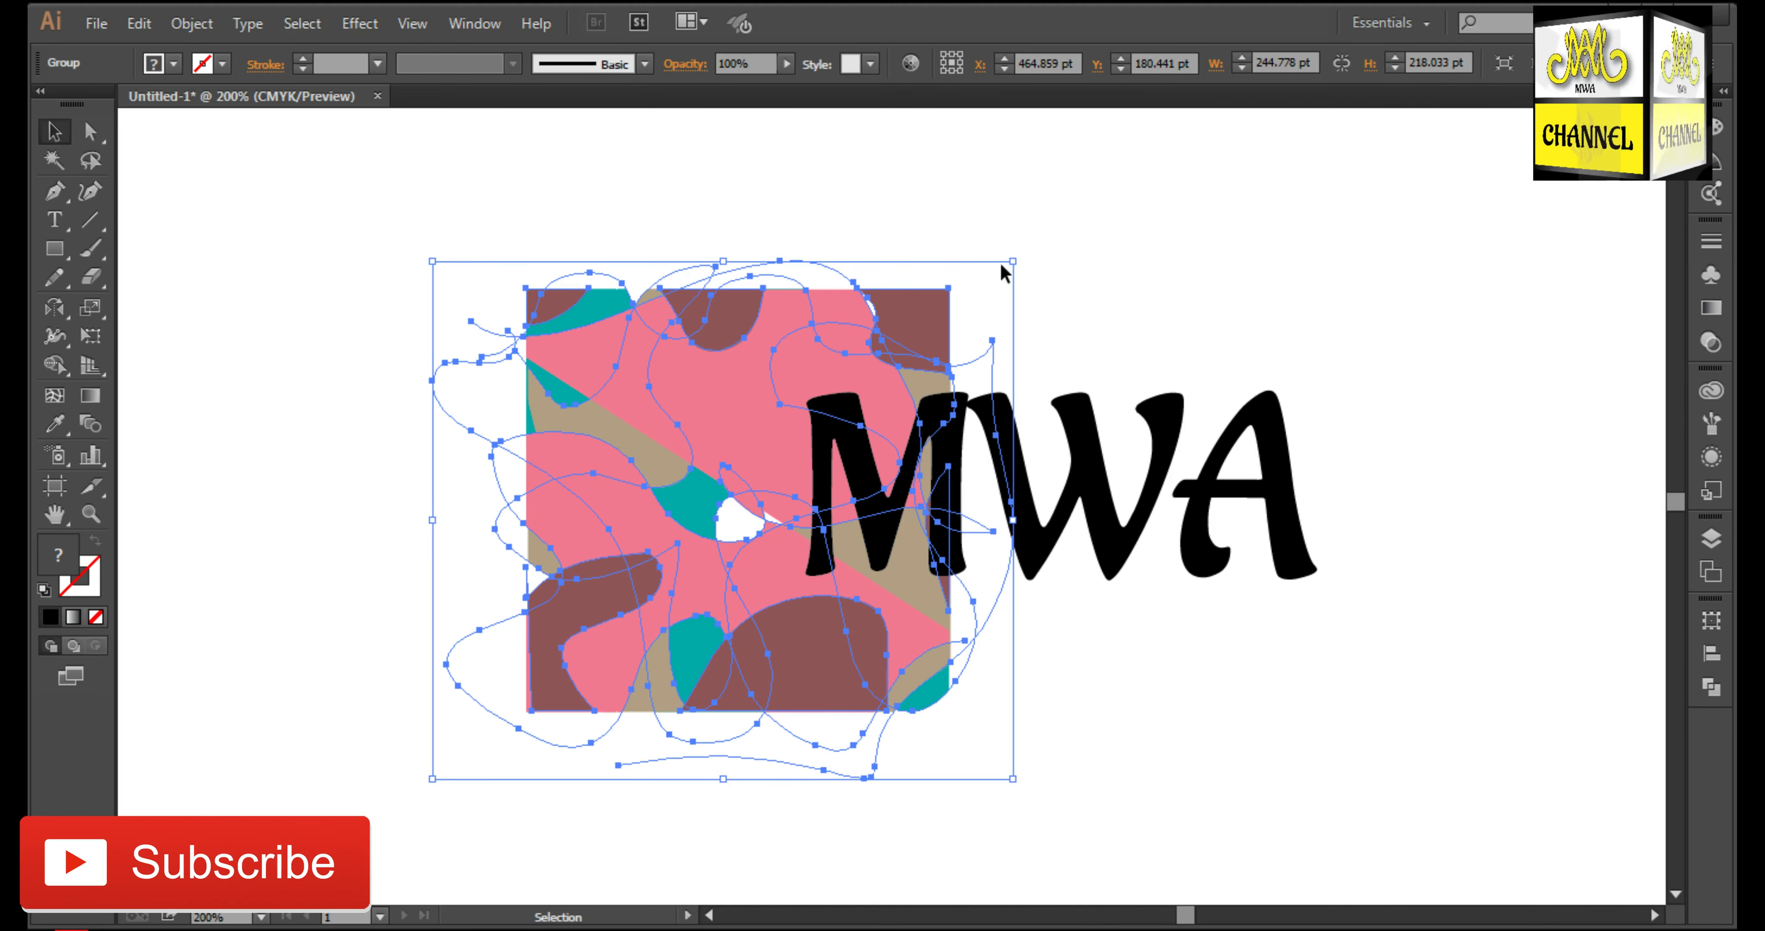
Step: Scale the camouflage pattern group to about 139 by 124 pt and place it over the letter M
left_click_drag(1002, 267, 877, 375)
key("ctrl+a")
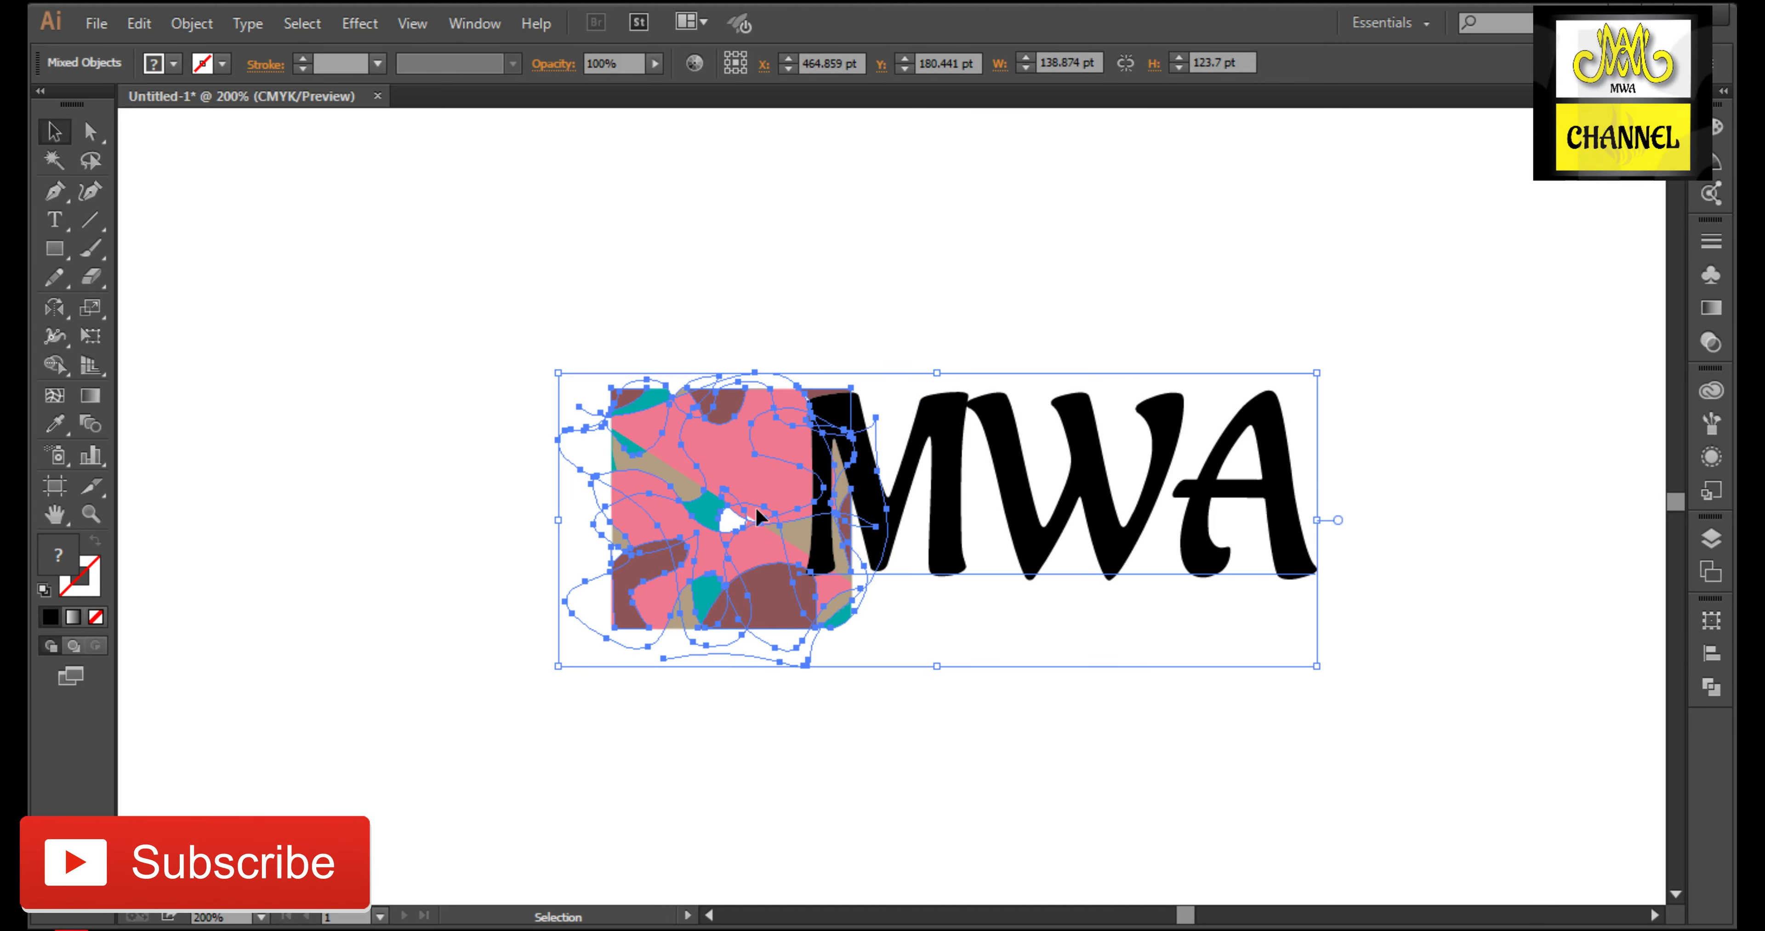
left_click(685, 674)
left_click_drag(703, 590, 848, 573)
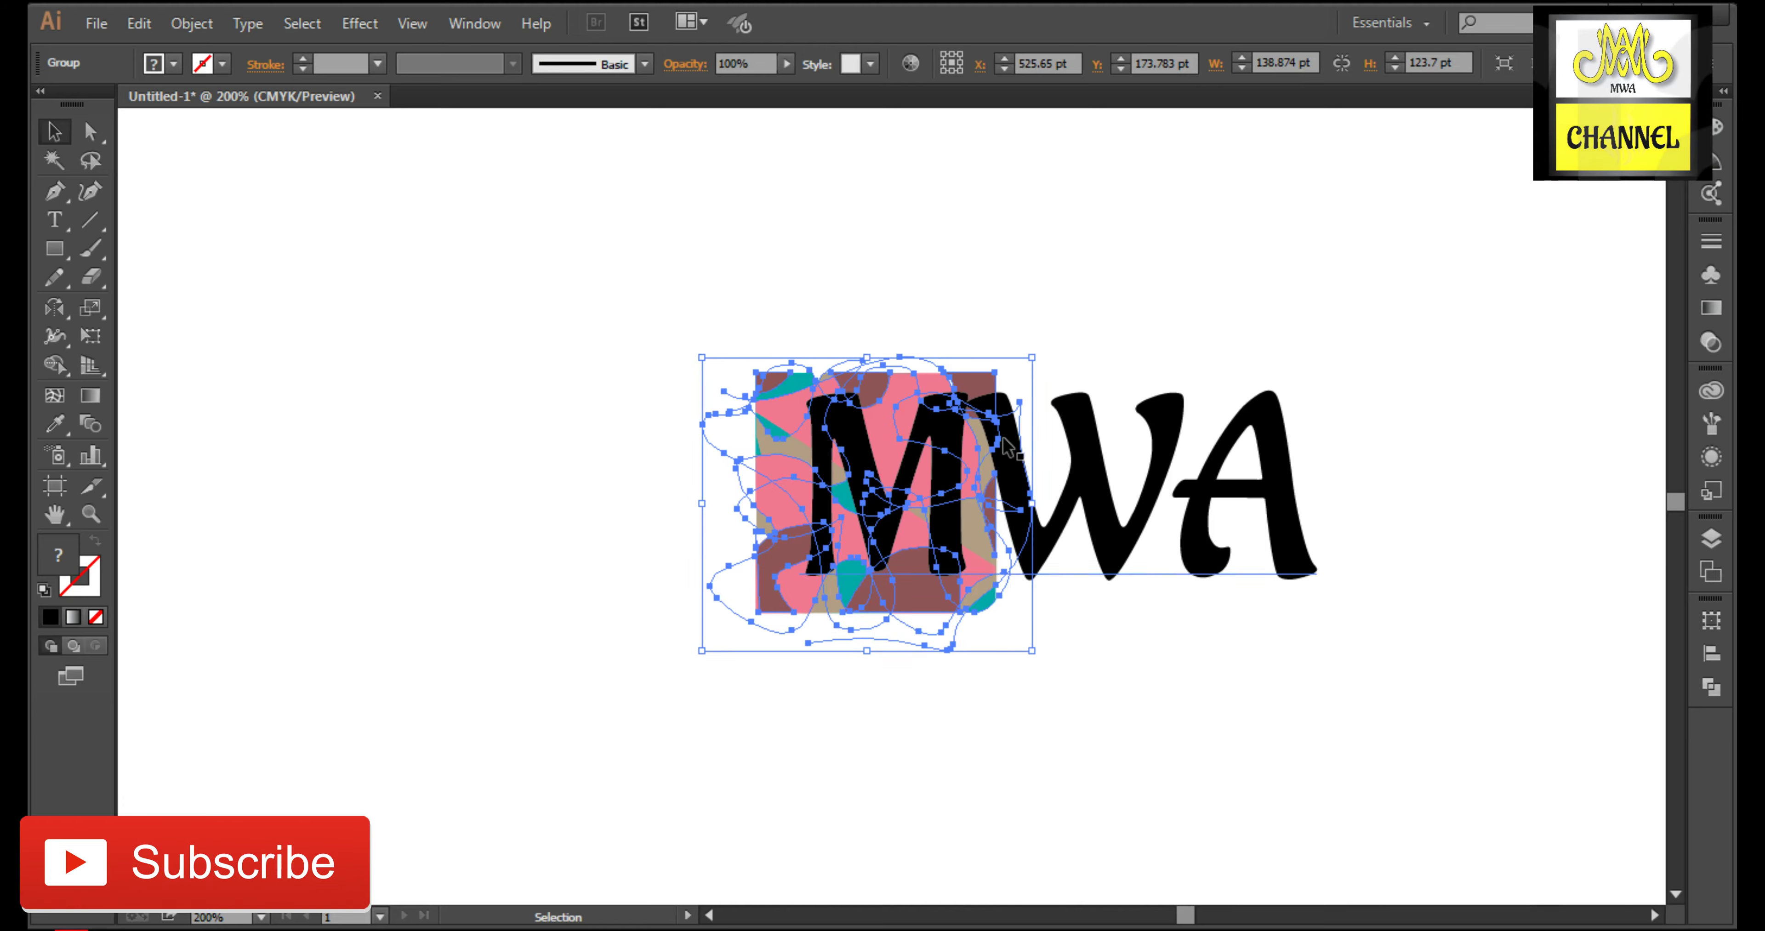
scroll(963, 442, "up", 2)
left_click_drag(977, 599, 983, 587)
Step: Convert the MWA text to outlines and ungroup it into separate letters
right_click(1074, 587)
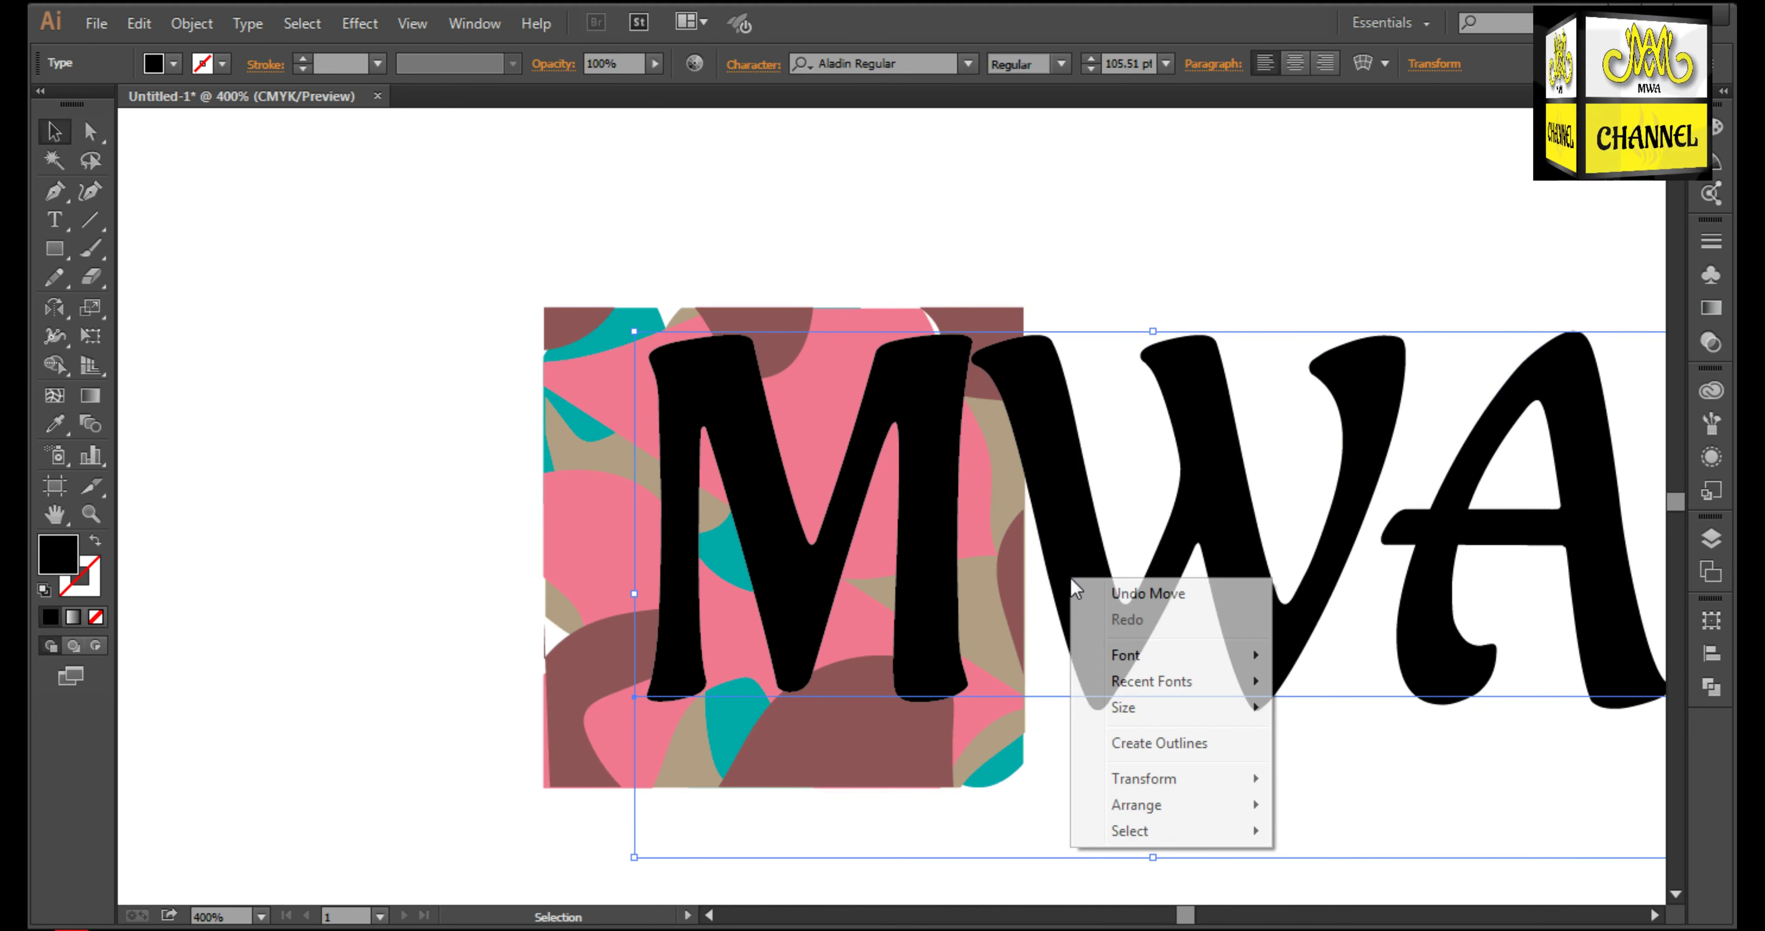
left_click(1158, 742)
right_click(1139, 578)
left_click(1192, 709)
Step: Adjust the pattern's position over the letter M and place a copy of it over the letter A
left_click(1004, 744)
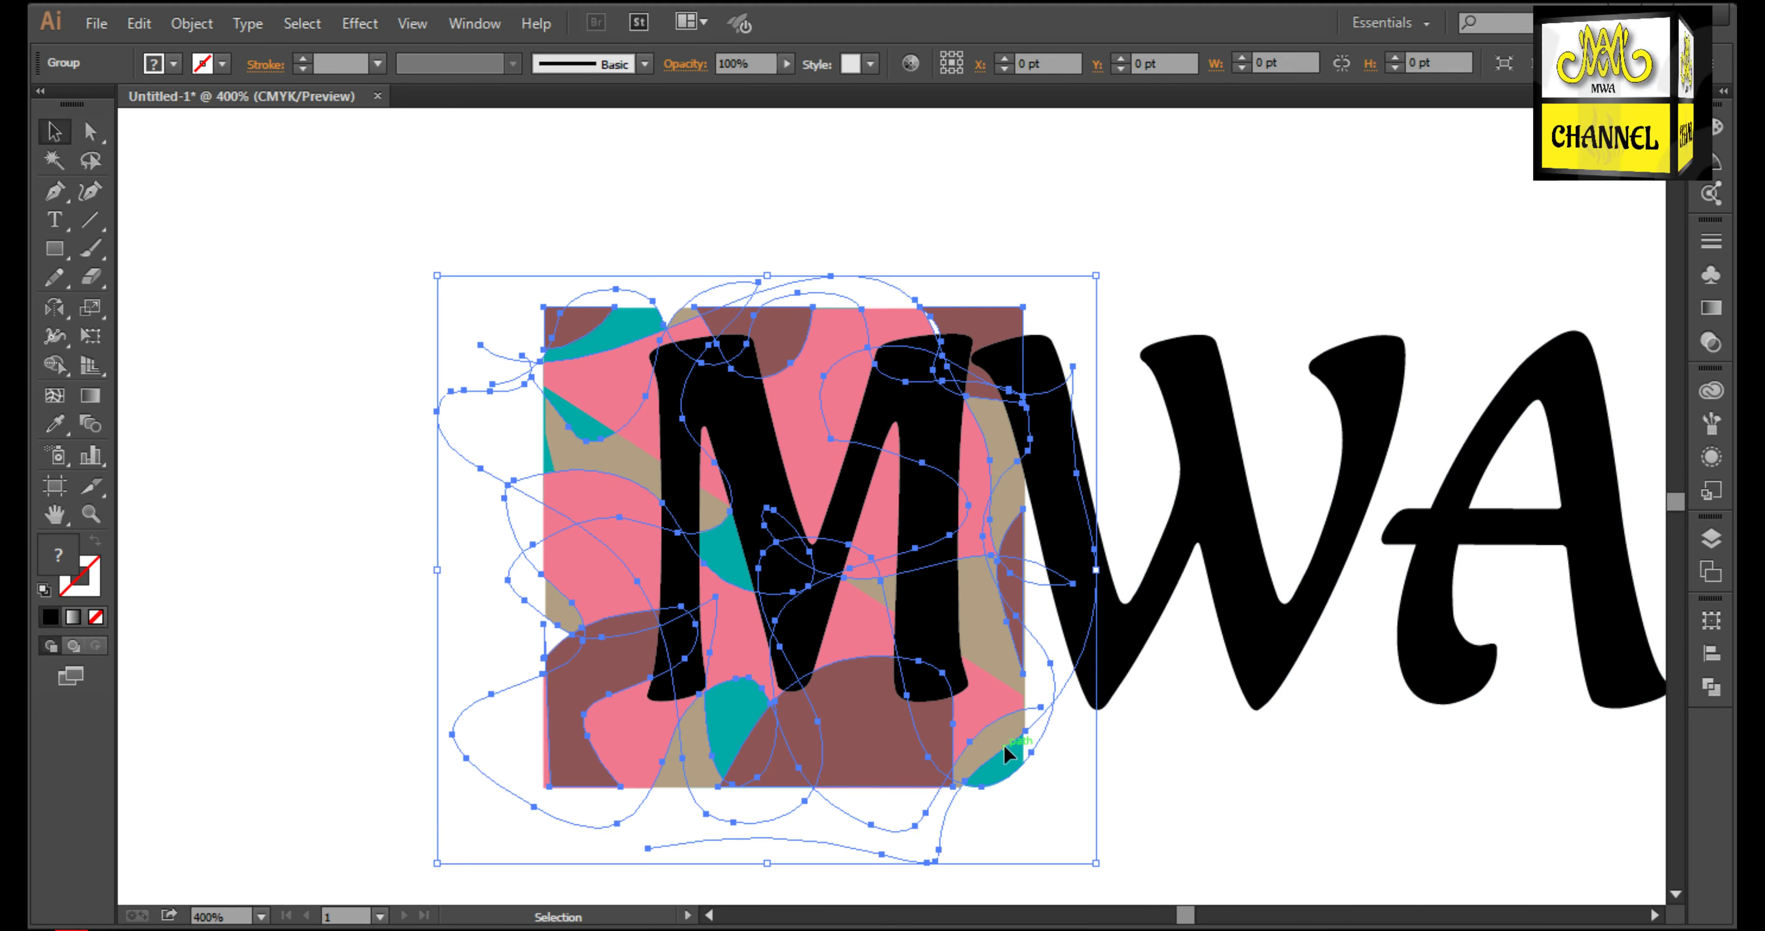
left_click_drag(1003, 744, 882, 759)
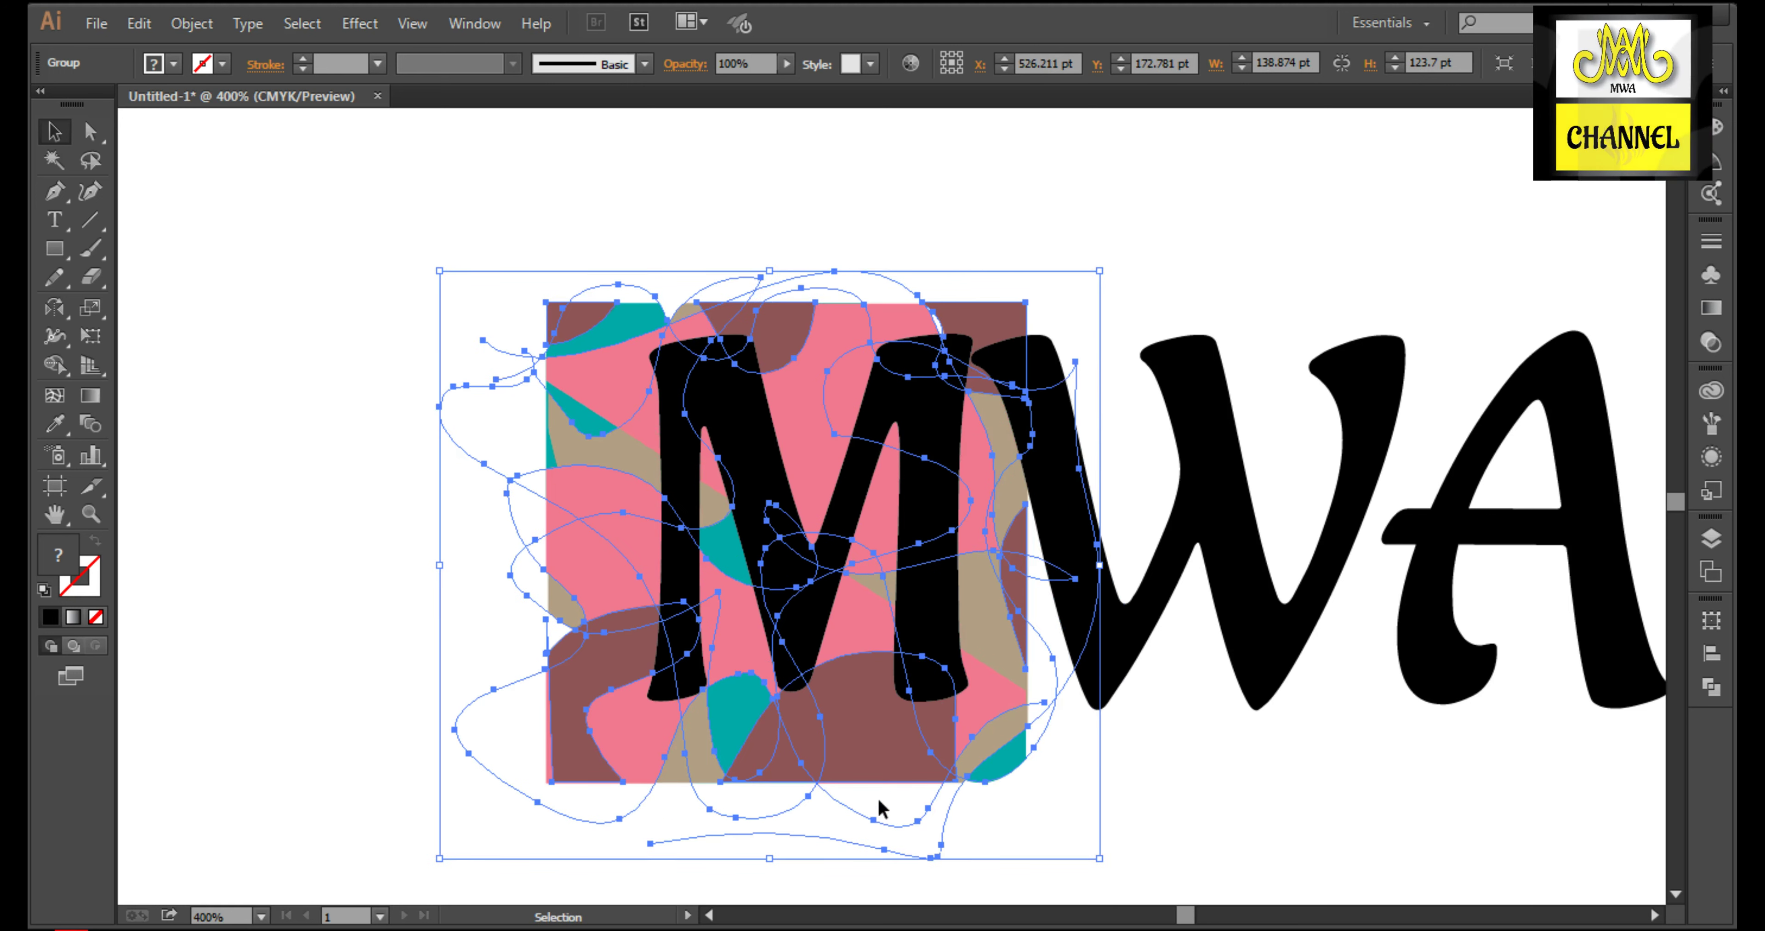
left_click(1140, 768)
left_click_drag(767, 838, 739, 807)
left_click_drag(876, 726, 1289, 720)
Step: Make a clipping mask from the letter M and the pattern overlapping it
left_click_drag(447, 342, 832, 610)
right_click(810, 558)
left_click(887, 696)
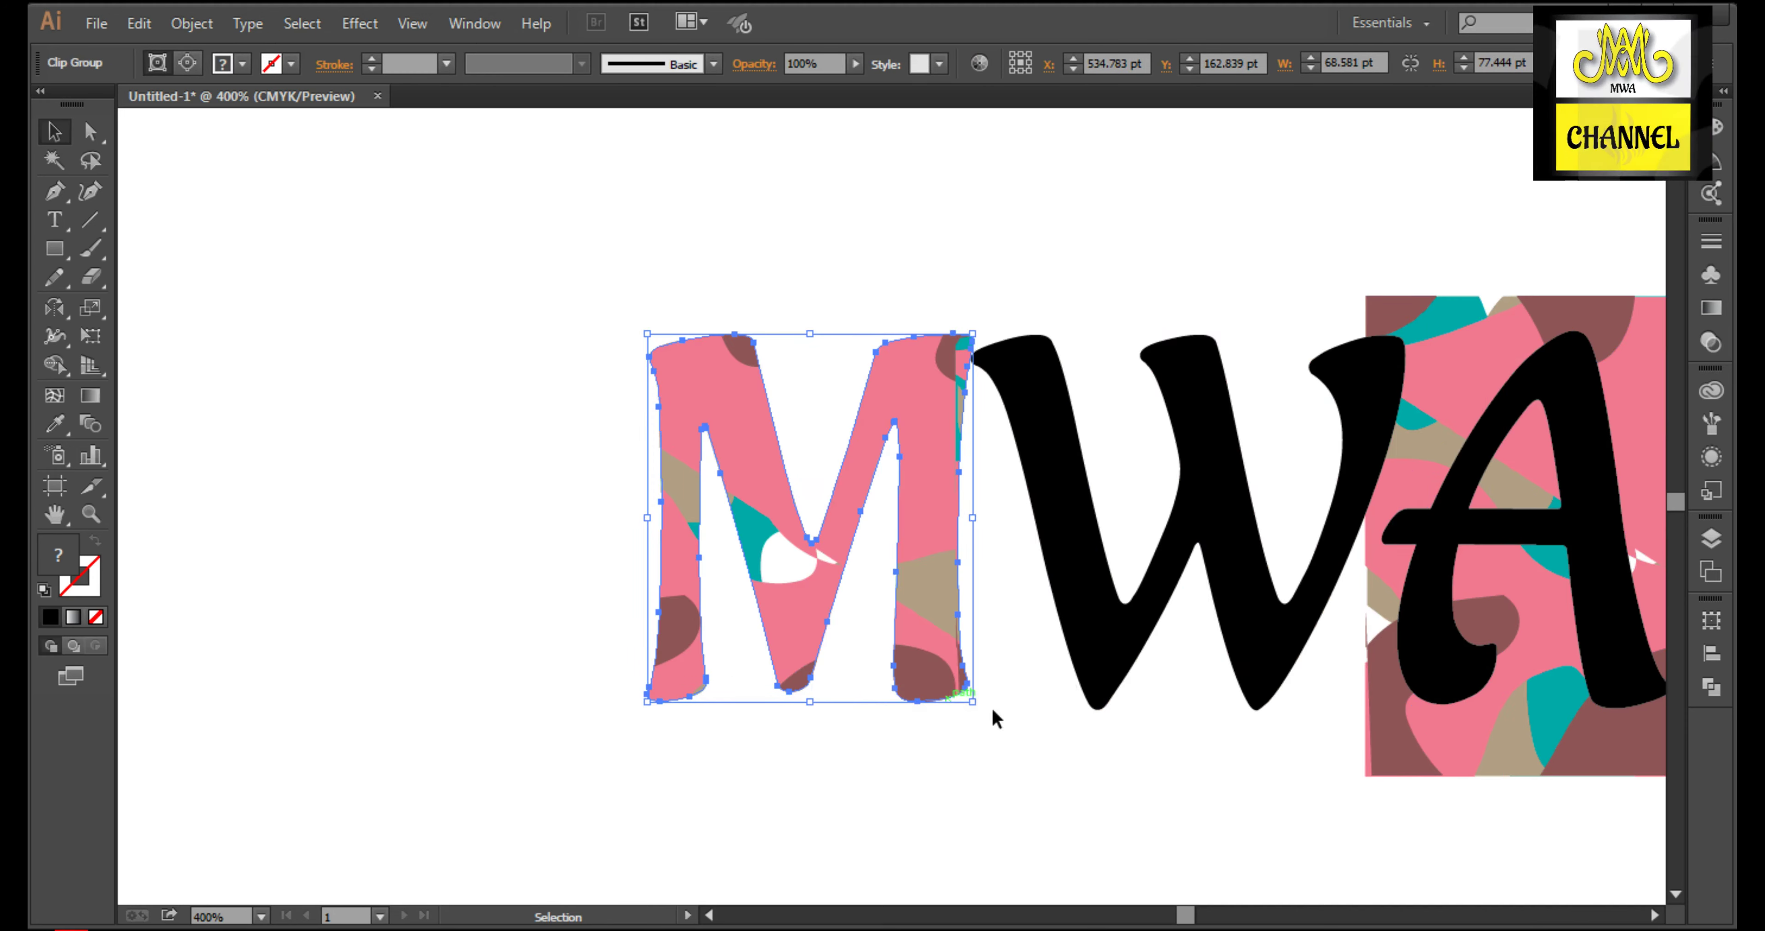
Step: Place a copy of the remaining pattern over the letter W and clip it to that letter with a clipping mask
left_click(1197, 716)
left_click_drag(1140, 740, 993, 736)
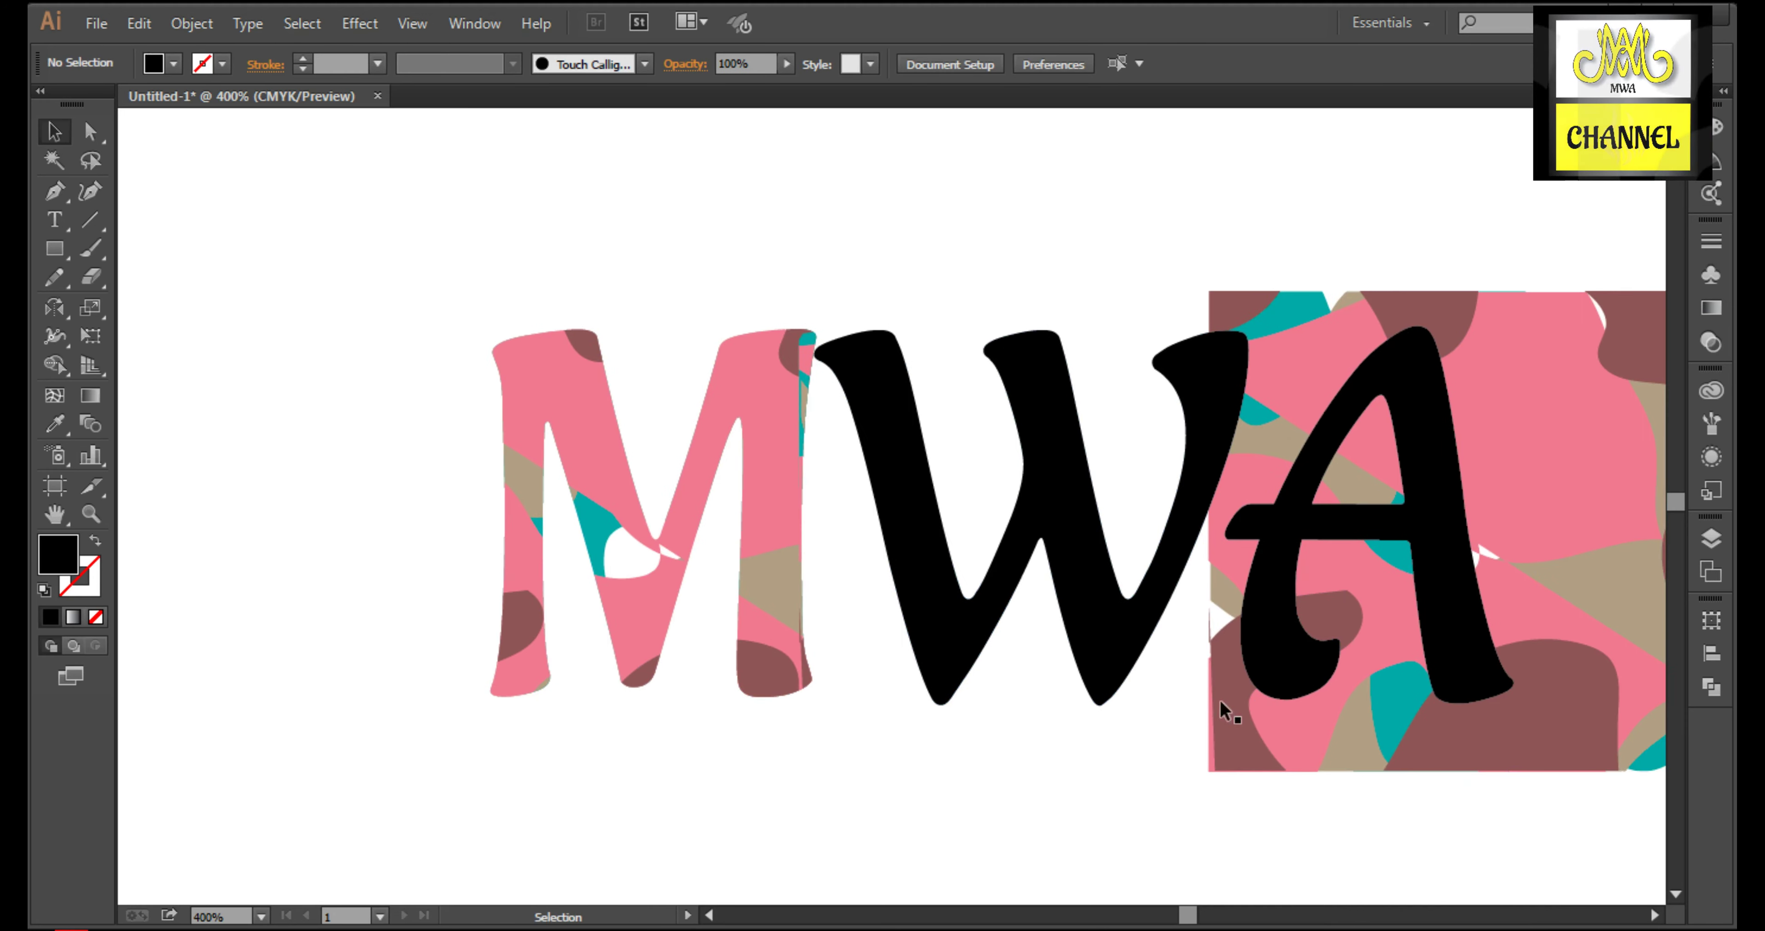
left_click_drag(1328, 734, 943, 729)
left_click_drag(964, 831, 961, 551)
left_click(1032, 216)
left_click_drag(965, 196, 1052, 476)
right_click(1052, 477)
left_click(1105, 616)
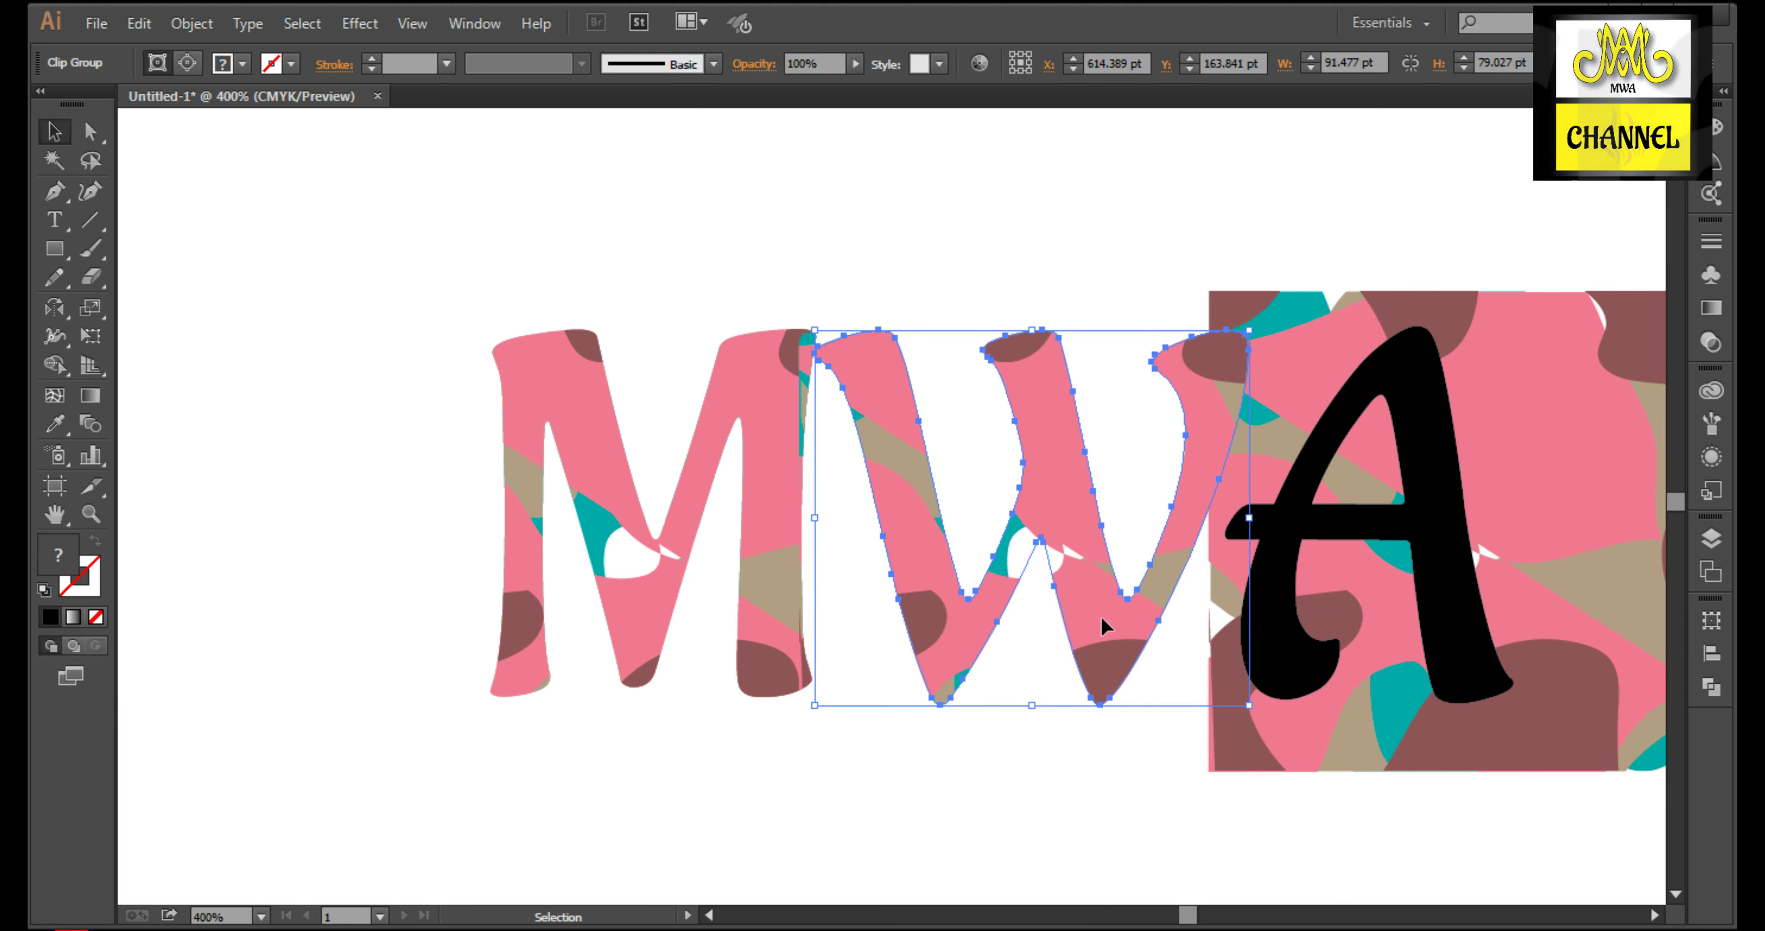
Step: Scale the remaining pattern group to about 123 by 110 pt so that it still covers the letter A
left_click(1082, 771)
scroll(914, 747, "right", 5)
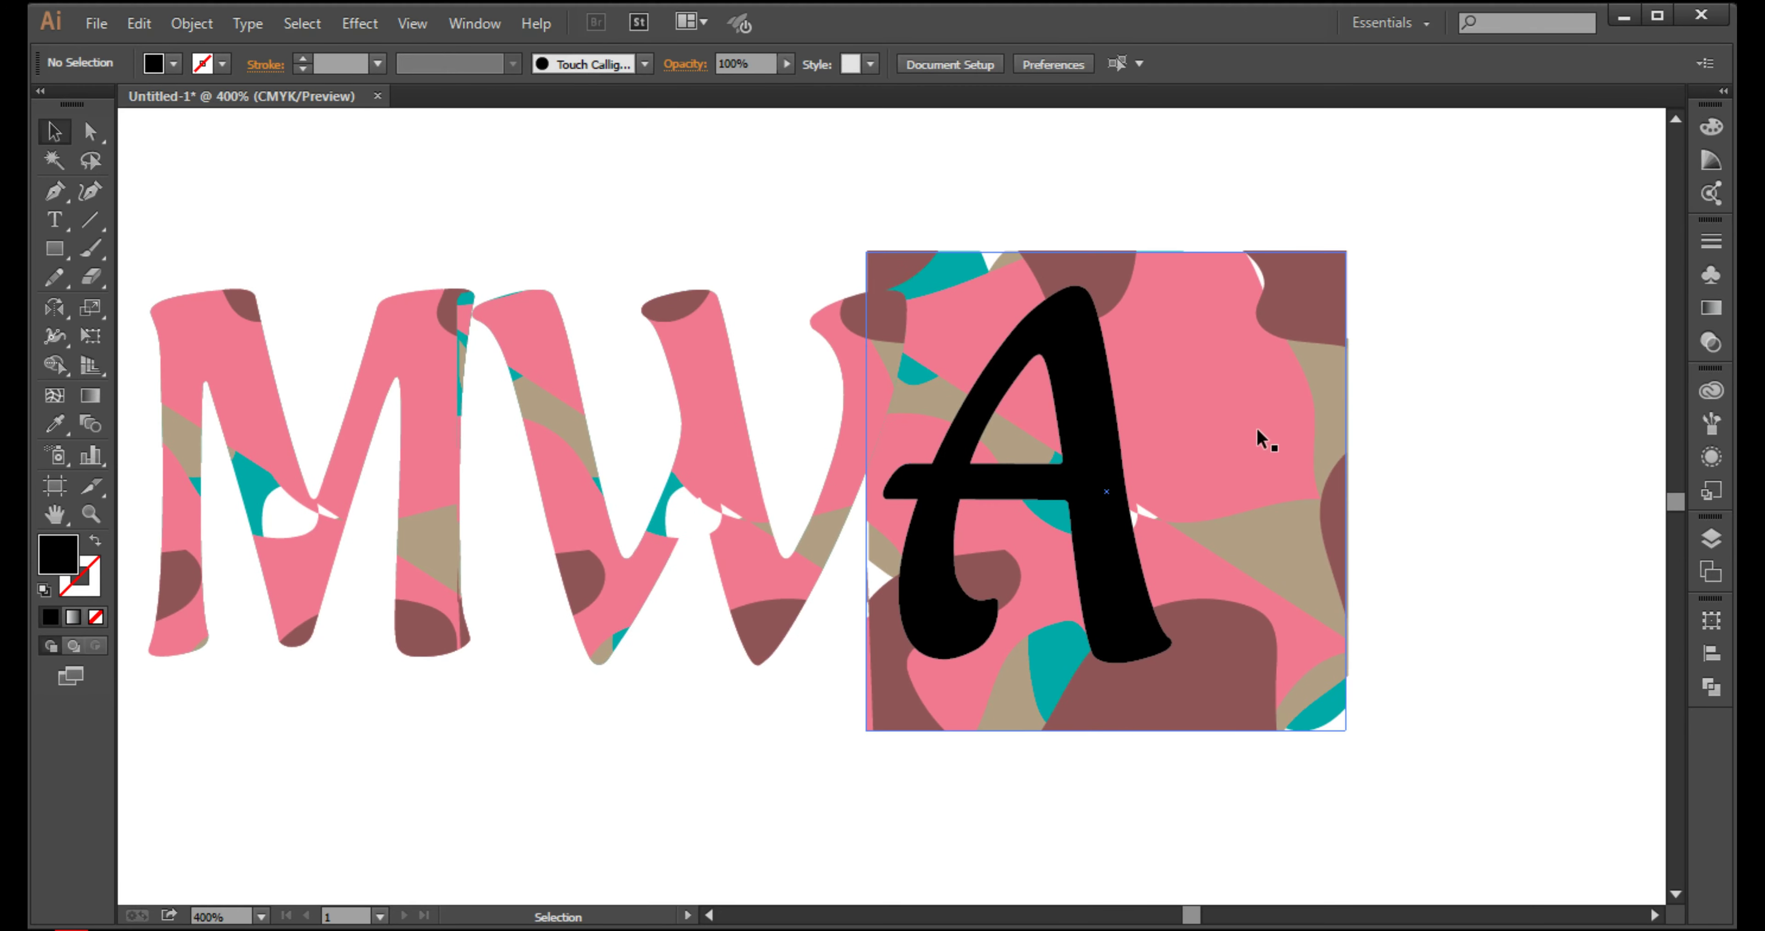
left_click_drag(1257, 430, 1209, 437)
left_click_drag(1361, 224, 1309, 243)
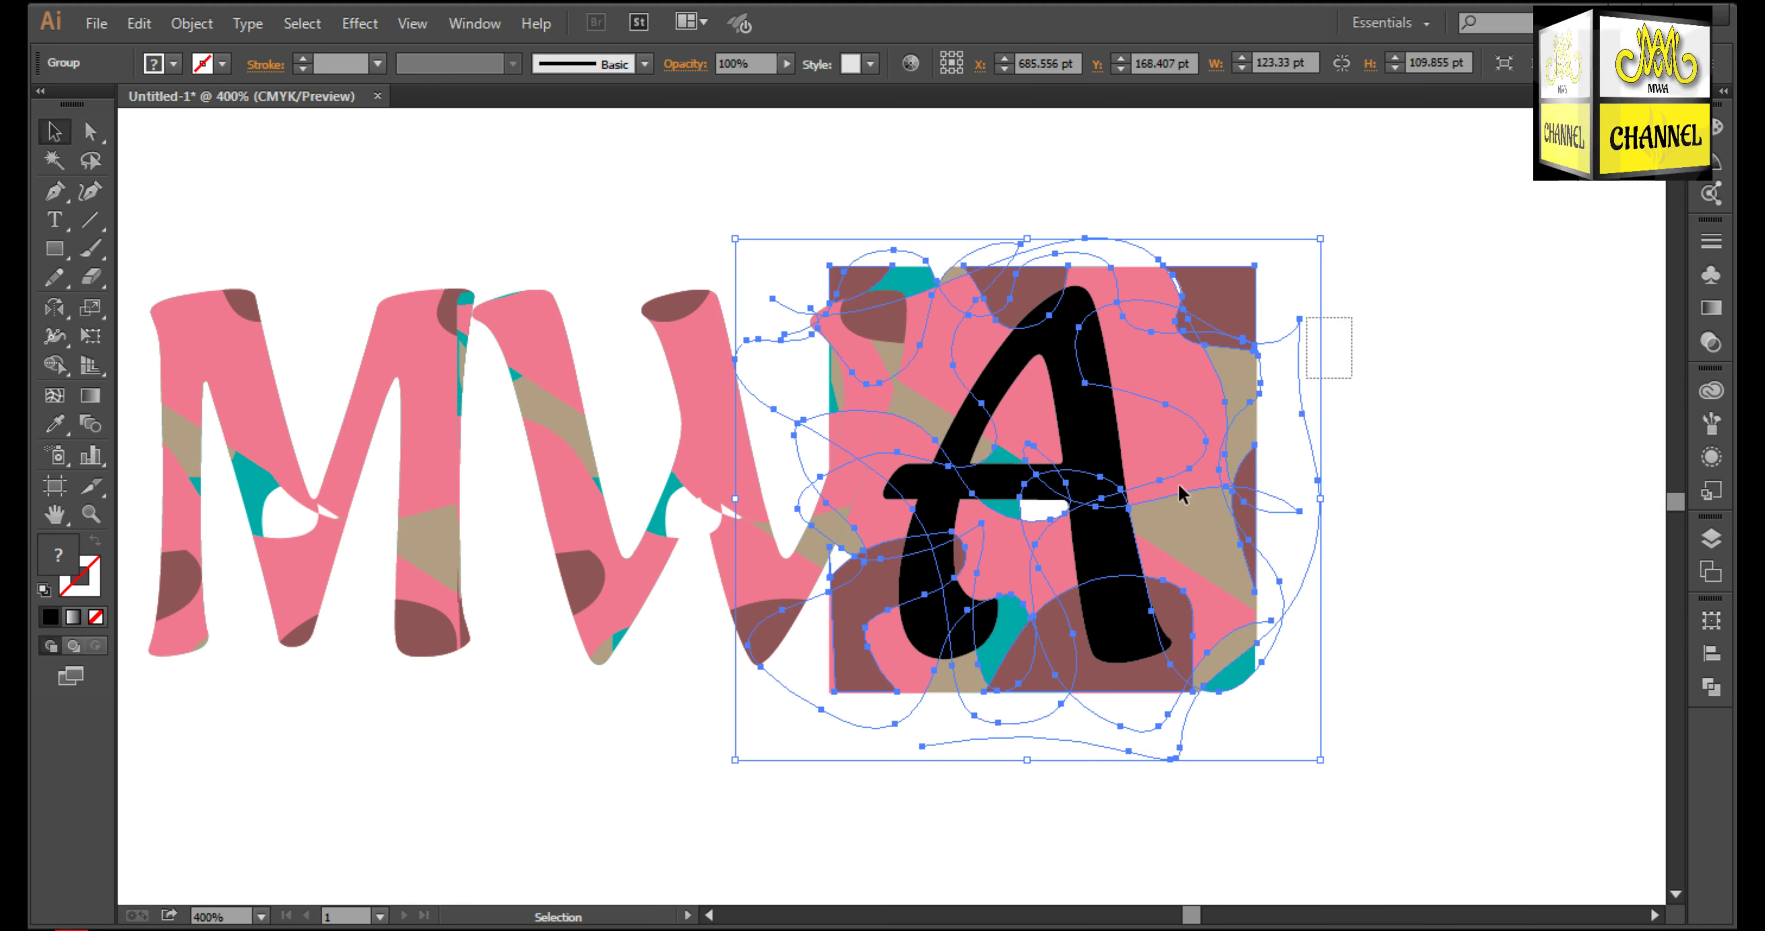
Step: Make a clipping mask from the letter A and the pattern overlapping it
left_click(1100, 498, "shift")
right_click(1037, 500)
left_click(1150, 637)
left_click(1091, 771)
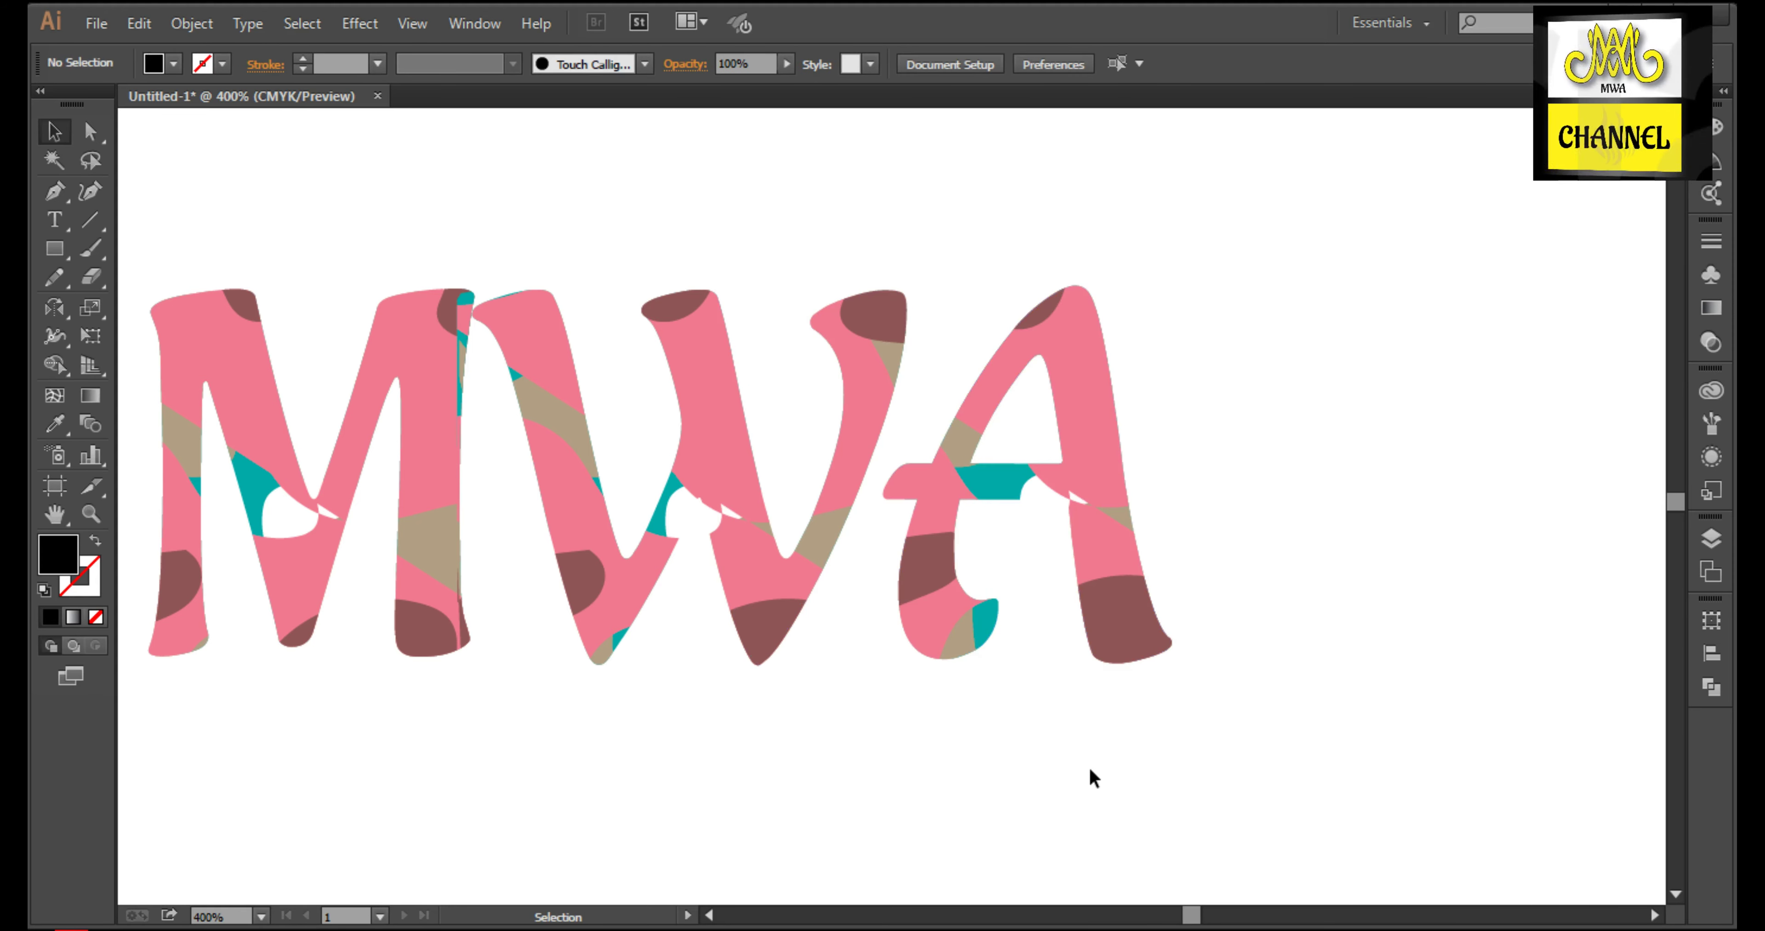
Step: Move the three camouflage letters together near the middle of the artboard and group them
scroll(1017, 726, "down", 1)
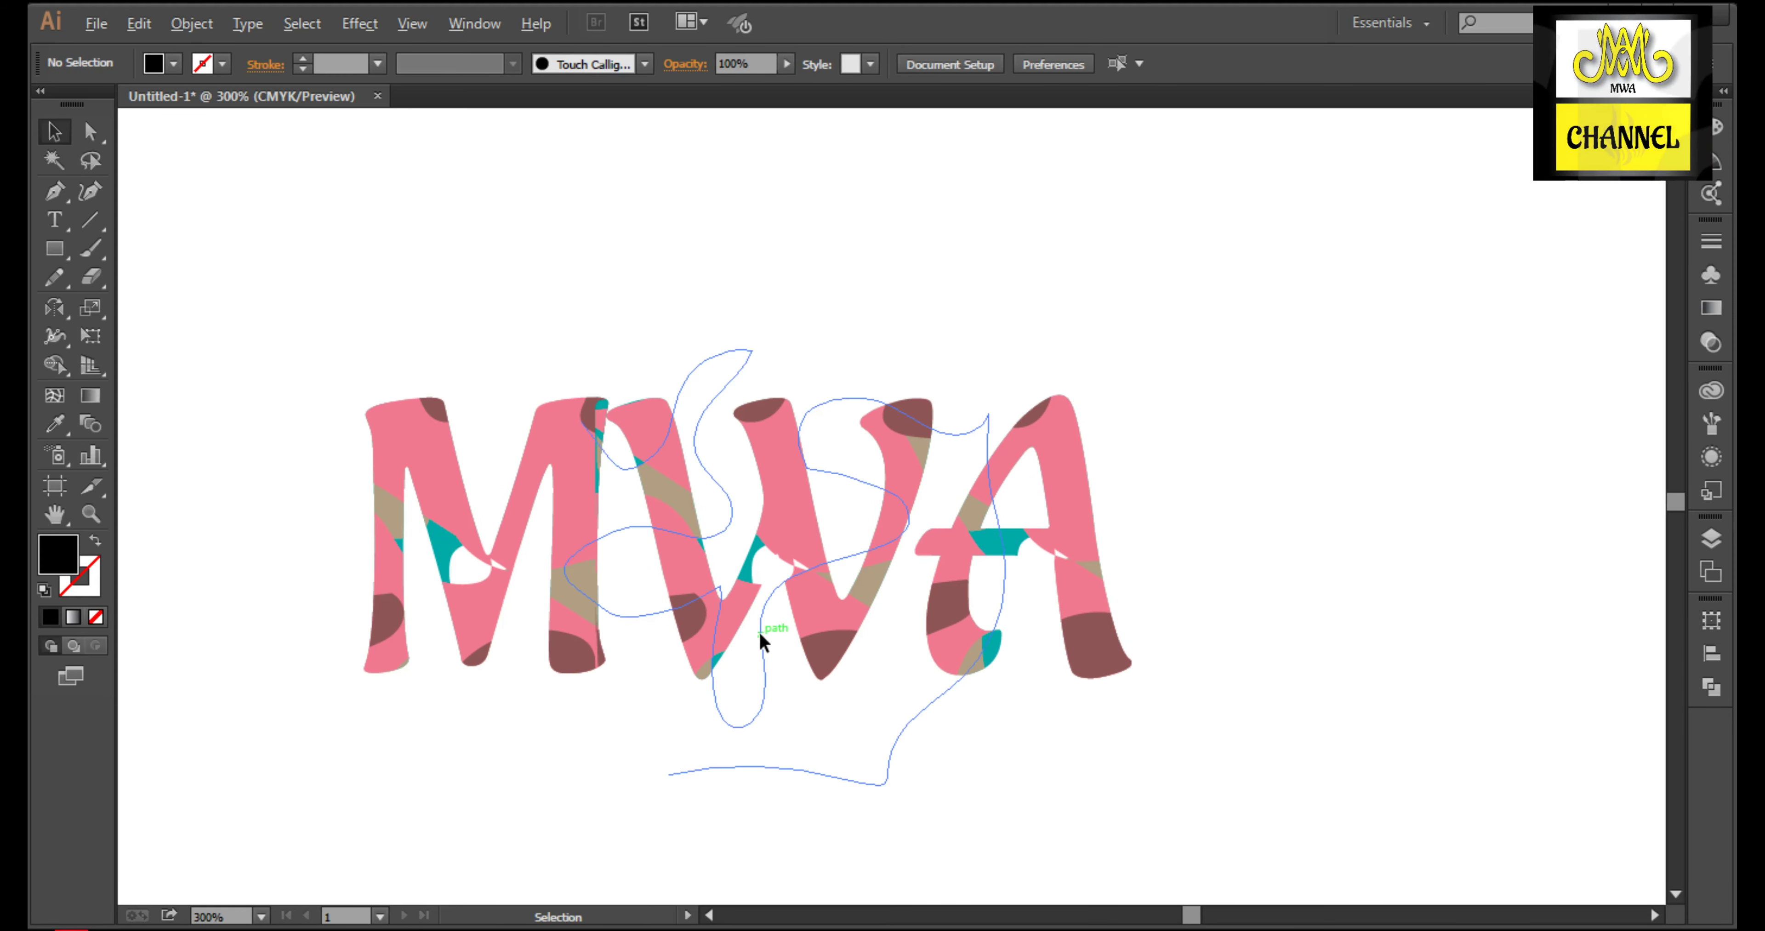
scroll(761, 640, "down", 1)
scroll(815, 711, "down", 3)
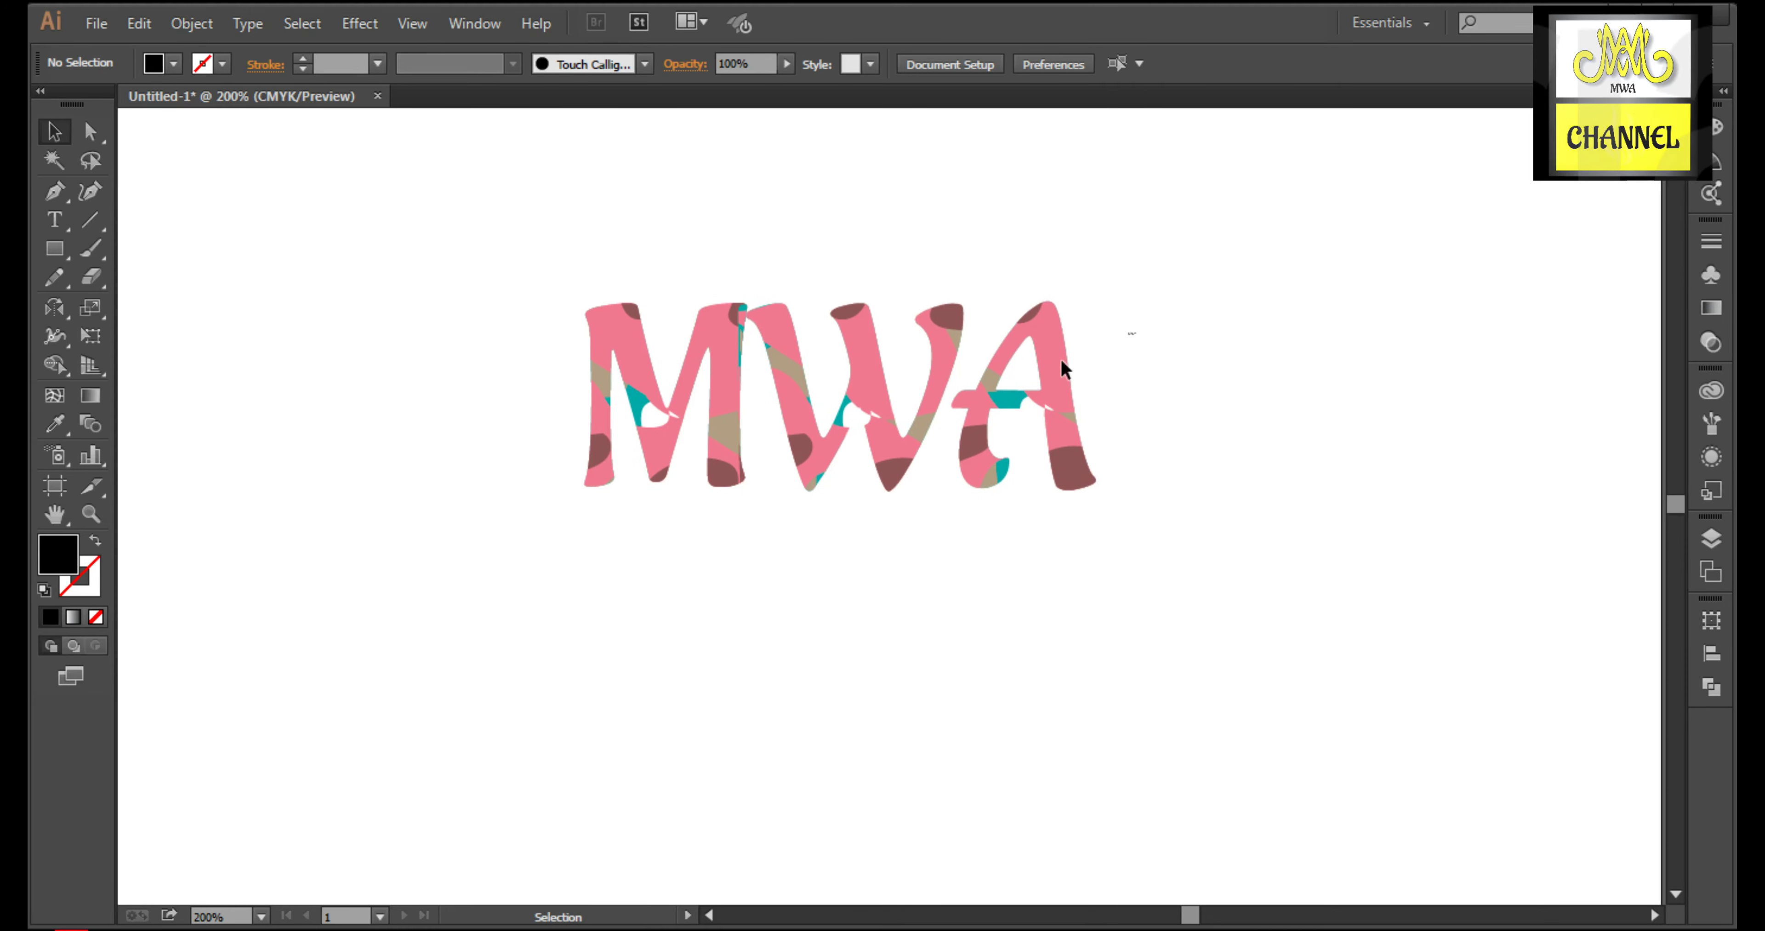
left_click(1061, 370)
left_click_drag(842, 491, 853, 588)
left_click_drag(855, 396, 731, 536)
scroll(884, 490, "down", 2)
right_click(731, 536)
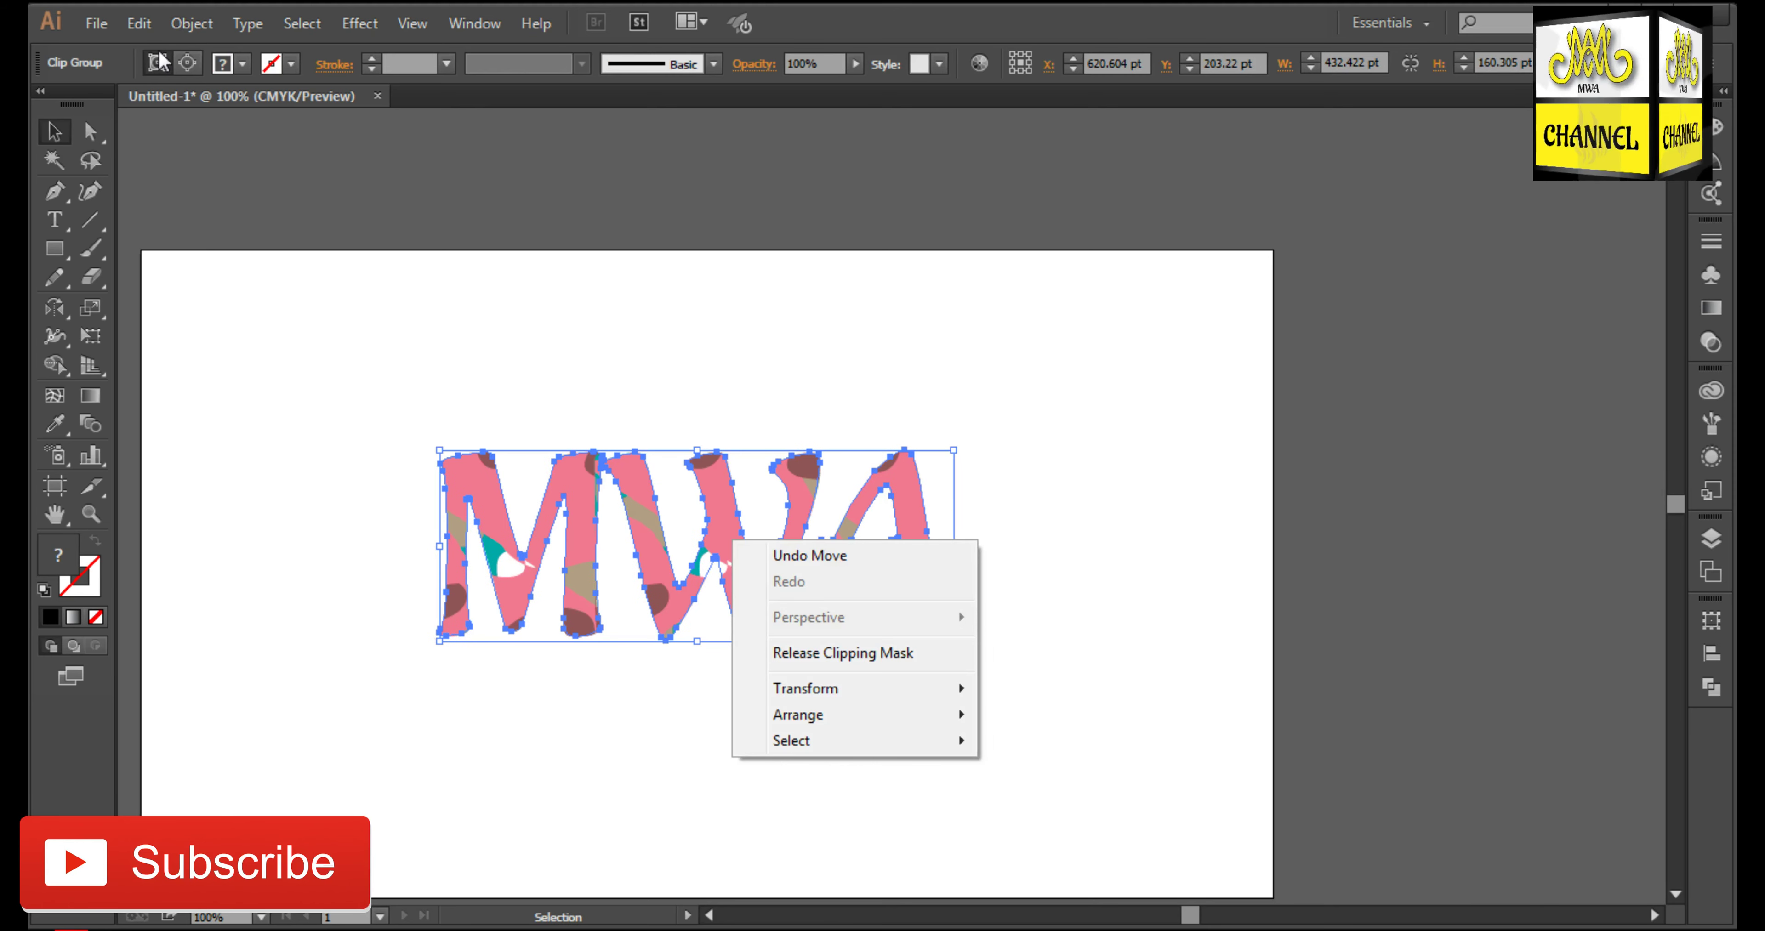
left_click(192, 24)
left_click(233, 113)
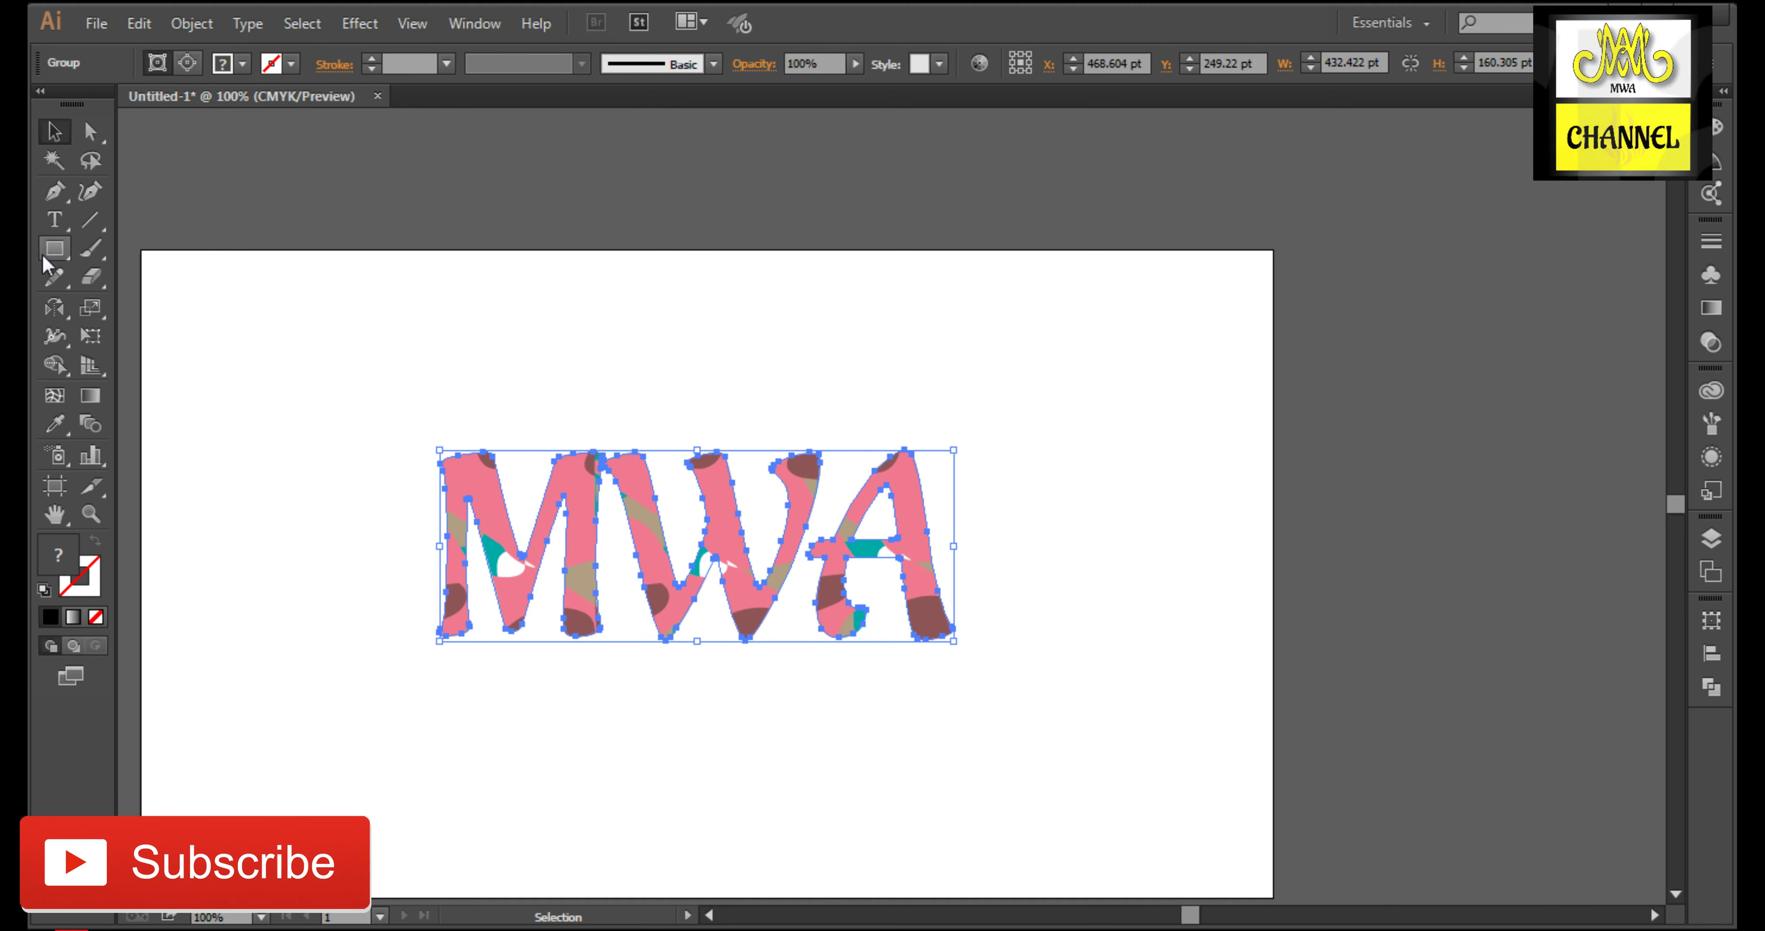
Step: Draw a black rectangle of about 954 by 545 pt covering the whole artboard
left_click(54, 248)
scroll(322, 273, "down", 2)
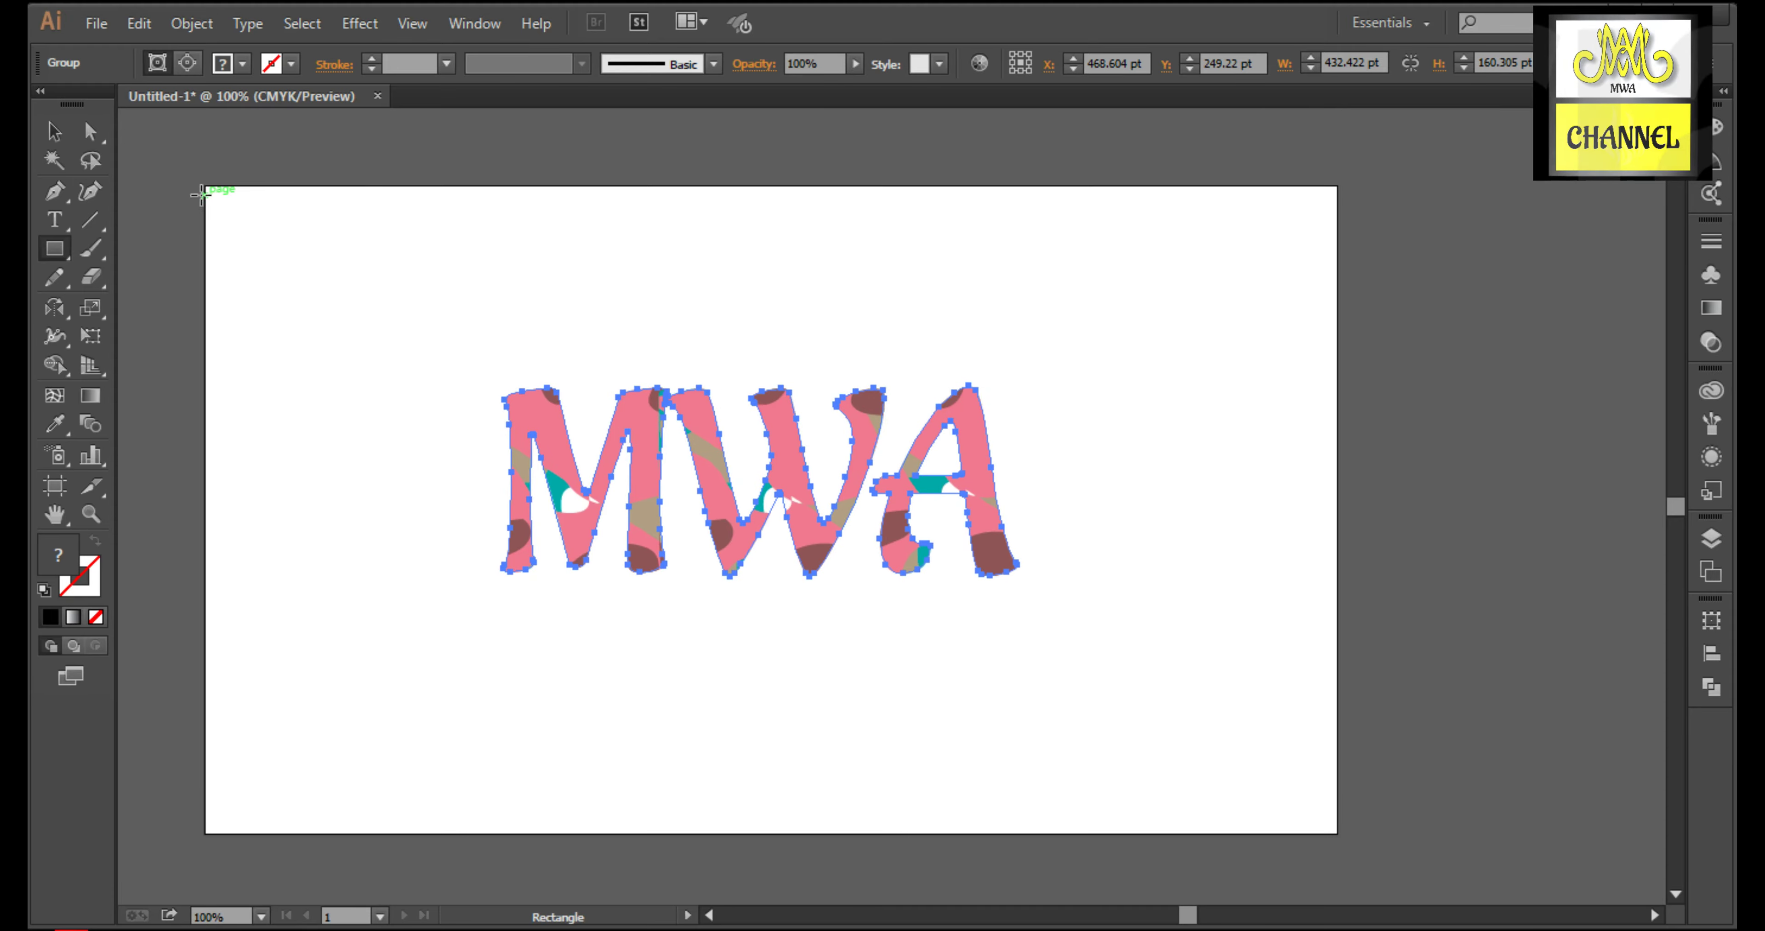
mouse_move(207, 183)
left_mouse_down()
mouse_move(1126, 668)
mouse_move(1336, 833)
left_mouse_up()
left_click(53, 133)
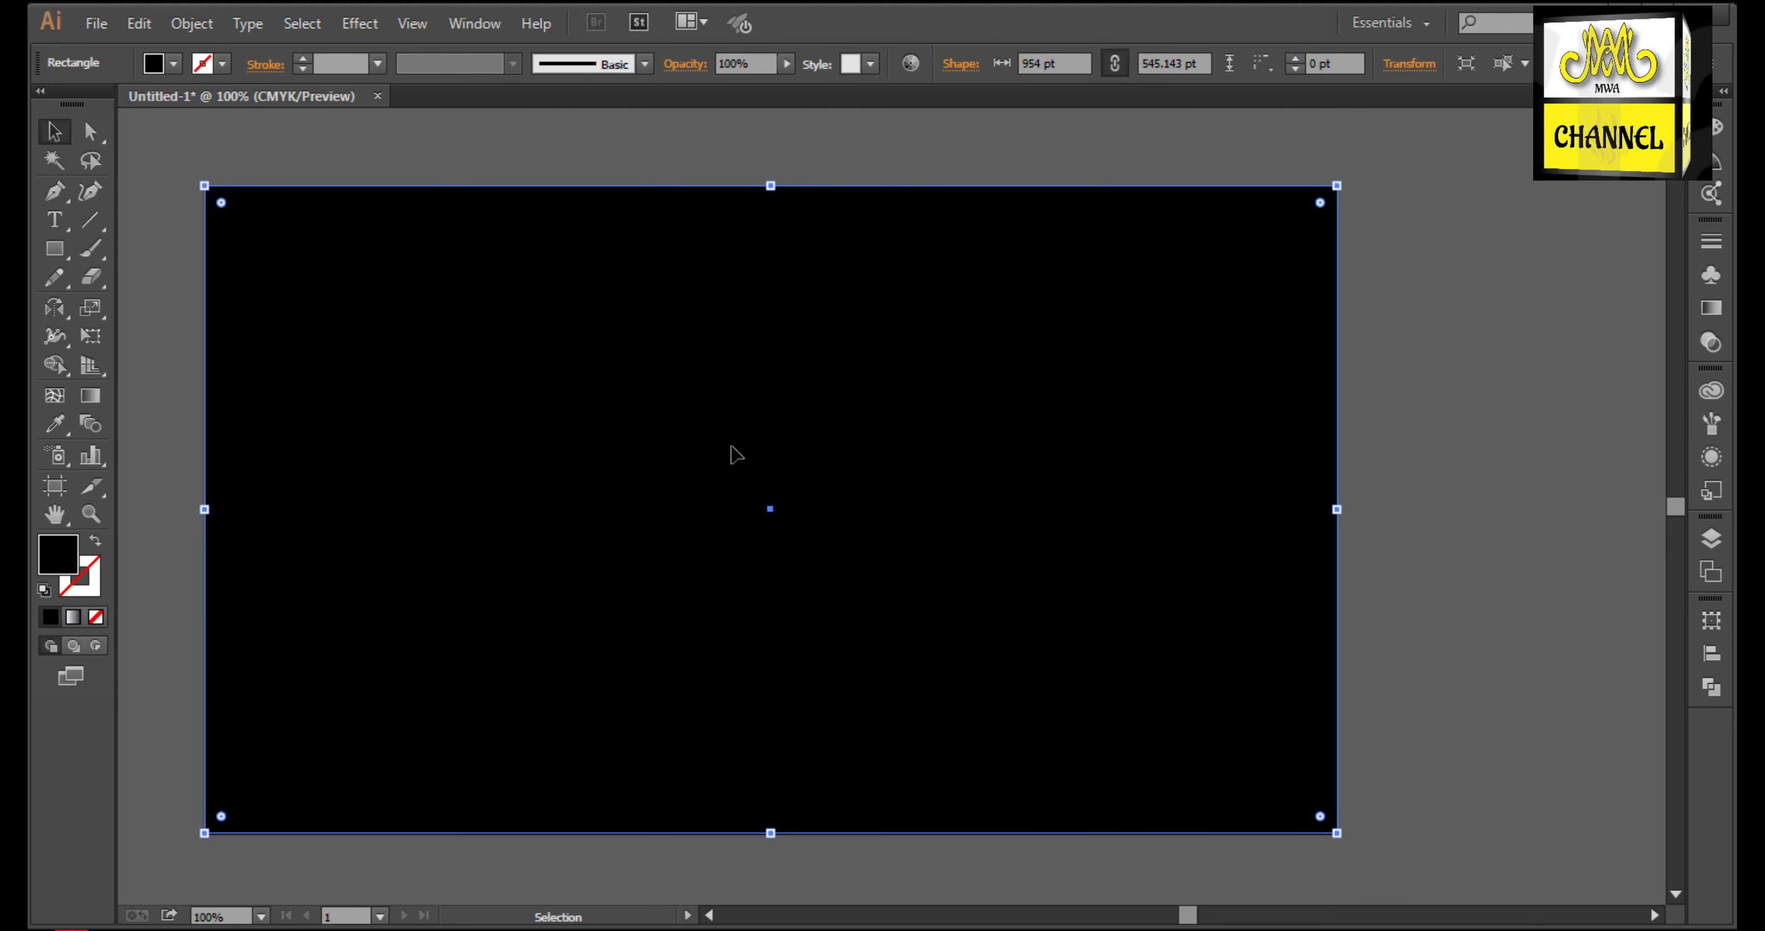
Step: Put the MWA lettering in front of the black rectangle and enlarge it about its centre
key("ctrl+v")
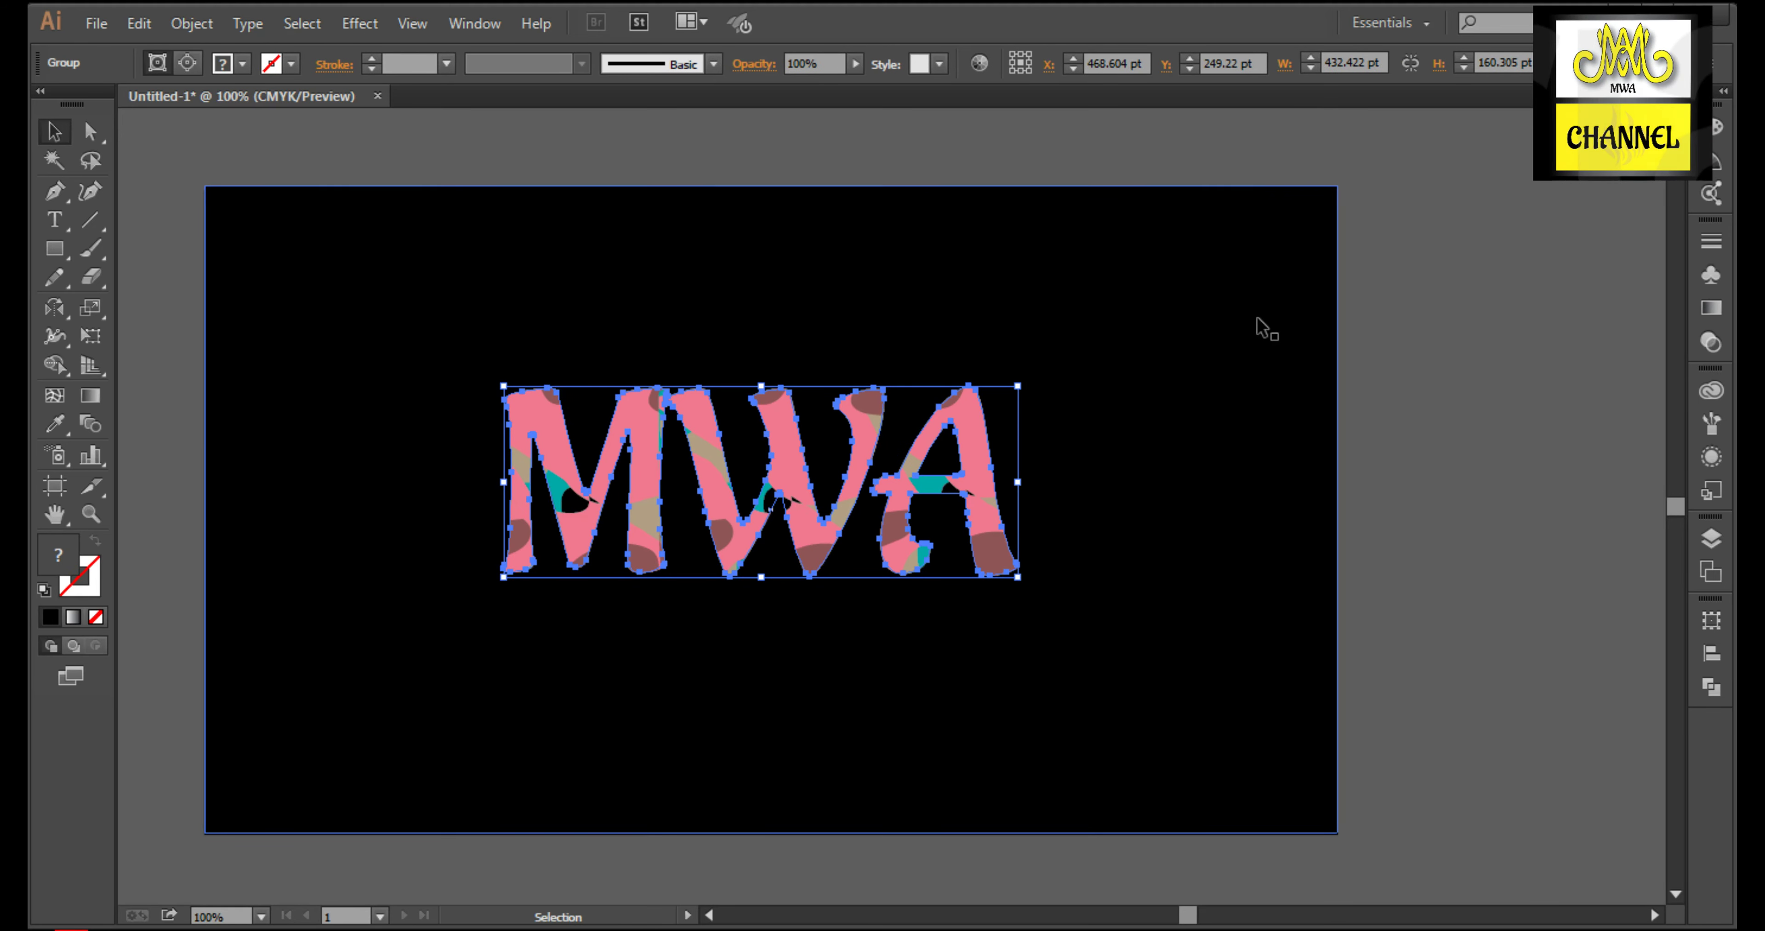
left_click_drag(1024, 487, 1164, 497)
Step: Fill the background rectangle with a linear white-to-black gradient
left_click(1209, 330)
key("F6")
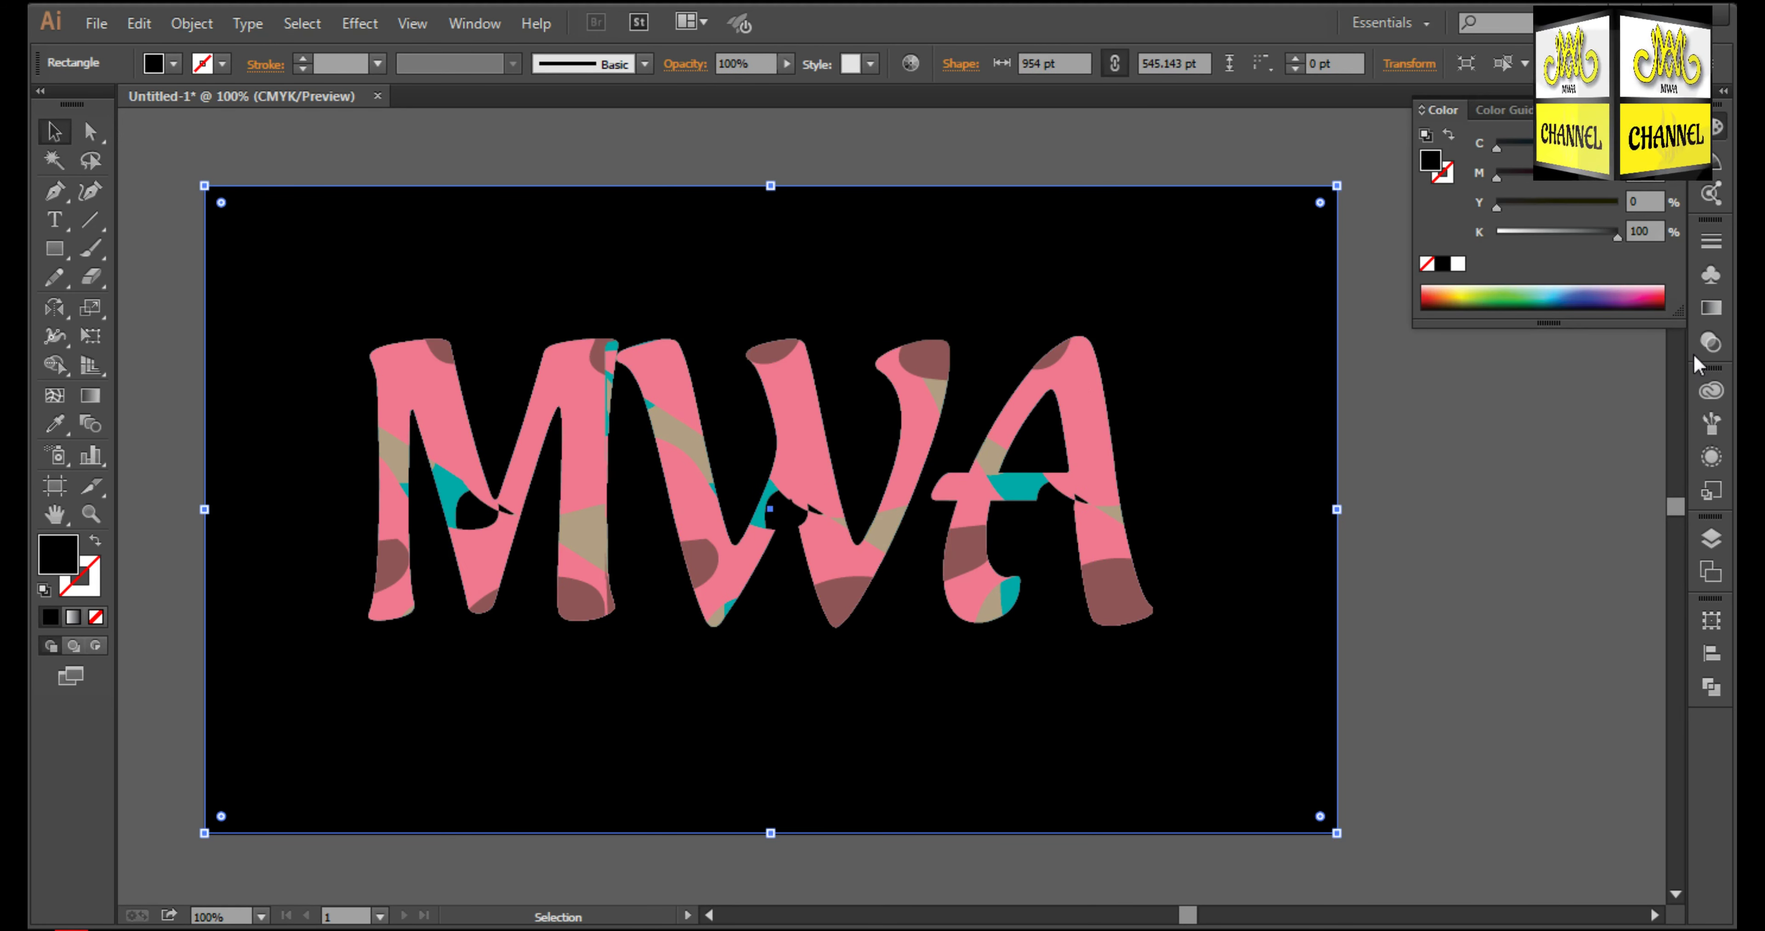
left_click(1706, 318)
left_click(1575, 390)
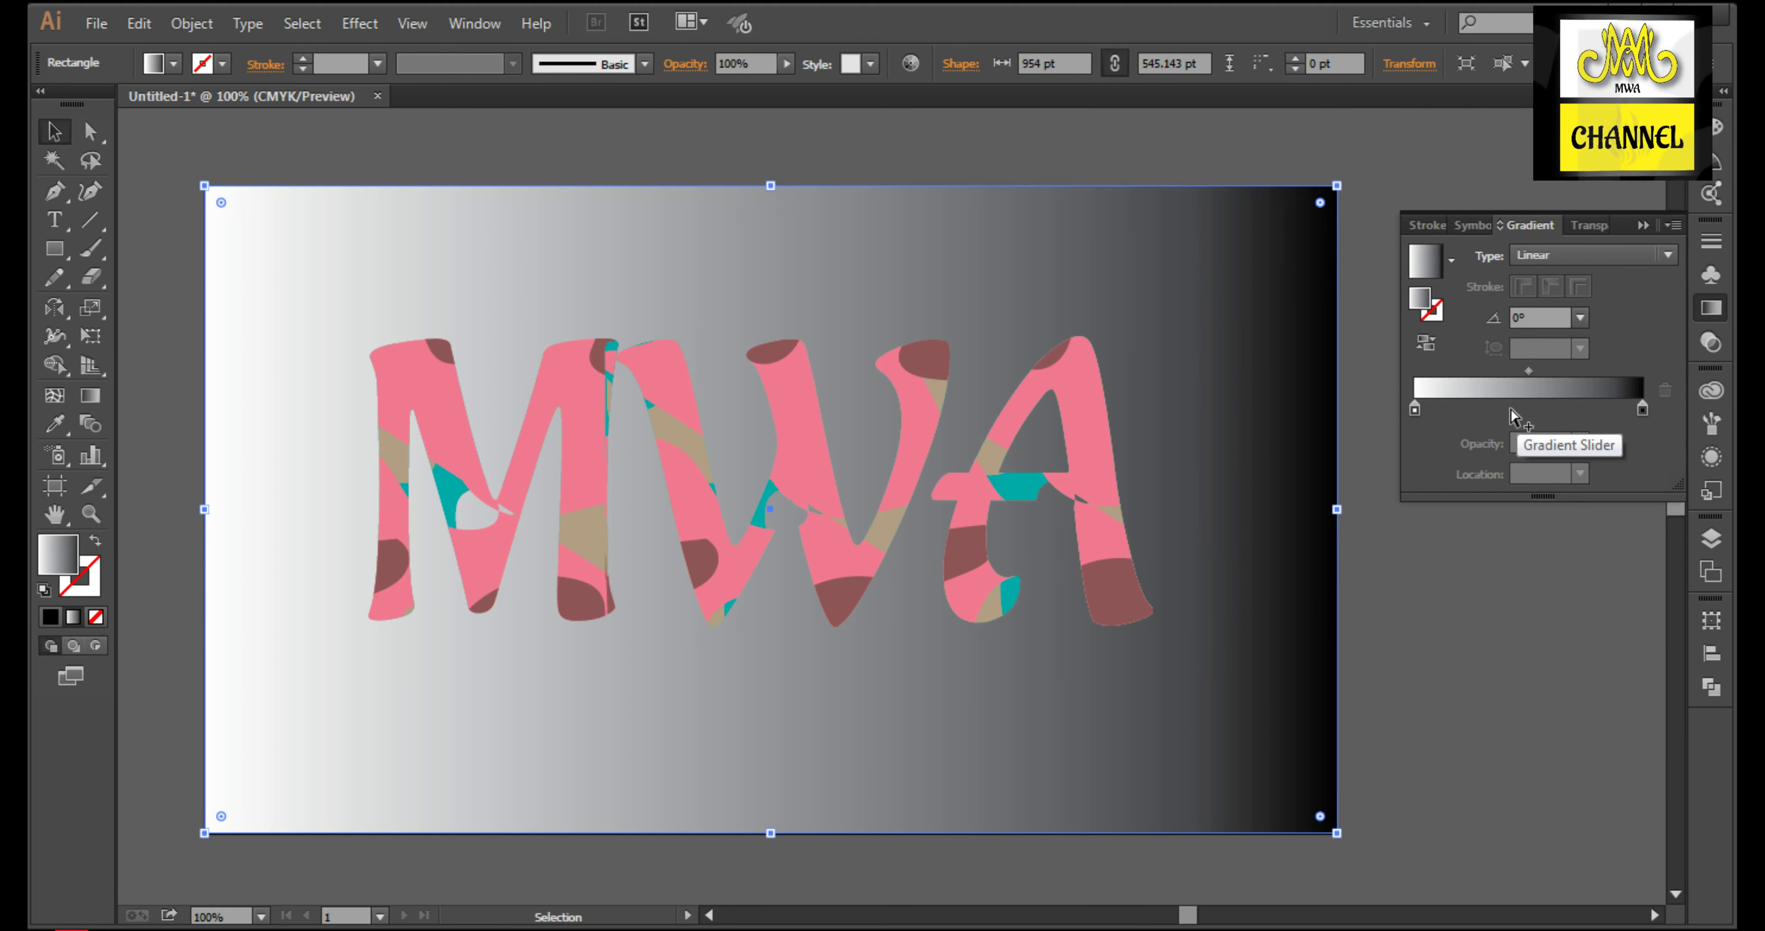
Step: Fill the background rectangle with a solid light pink and deselect it
left_click(1721, 129)
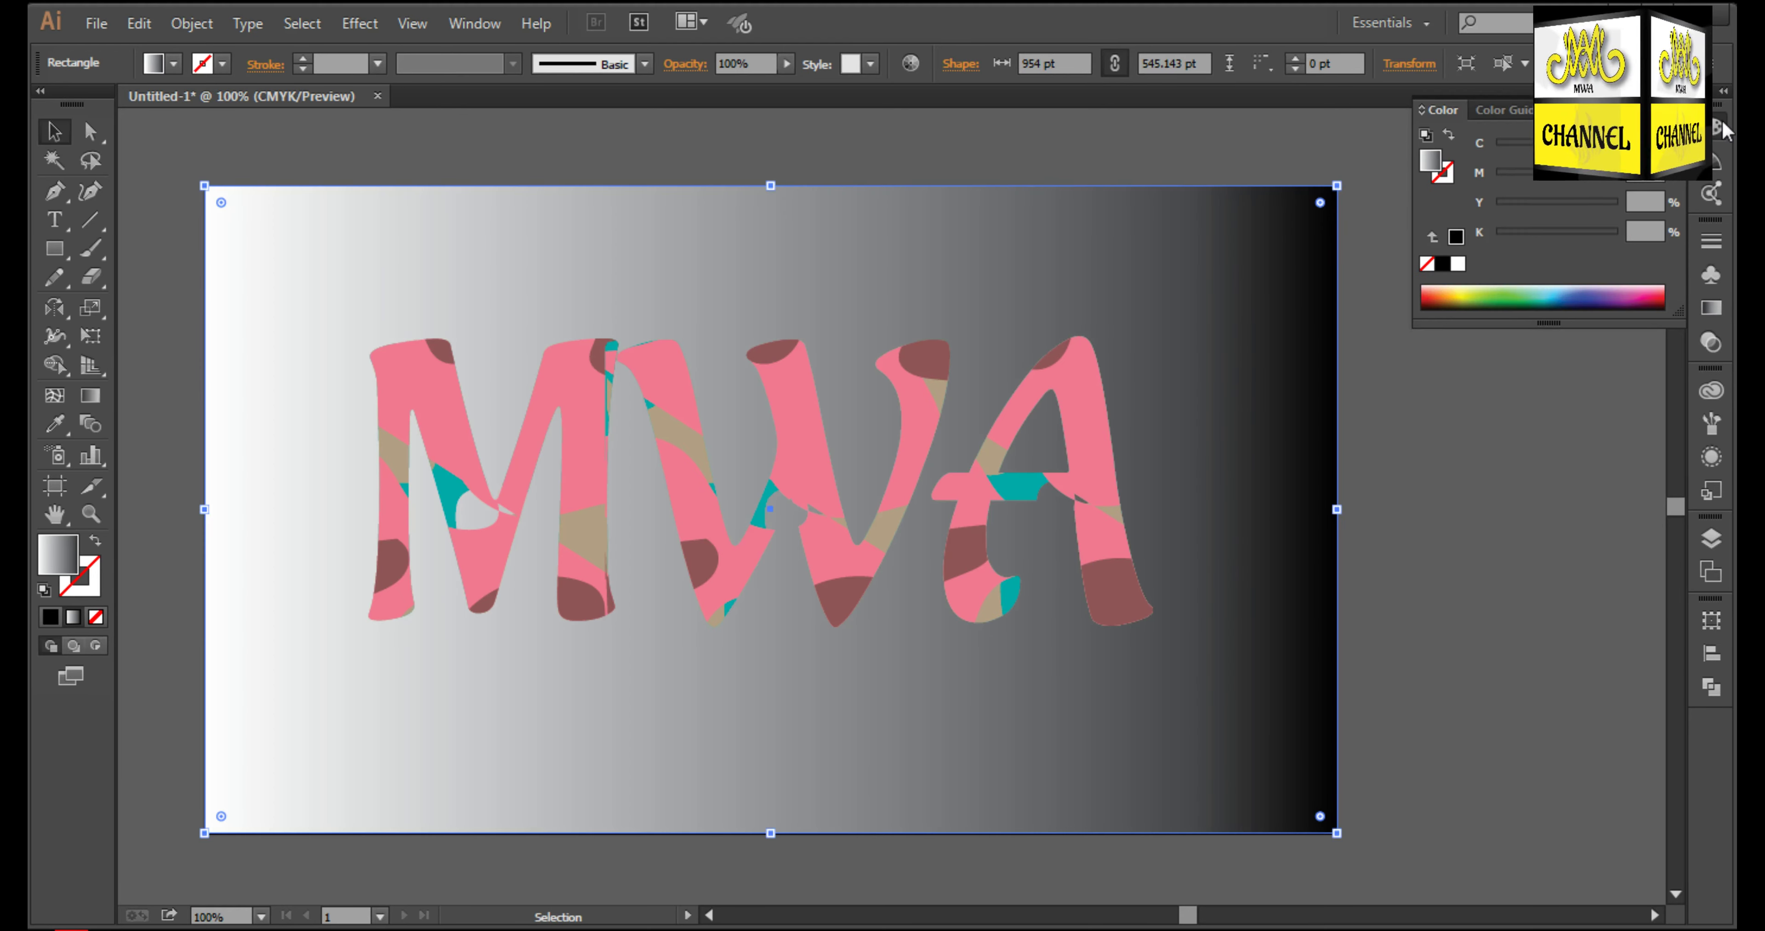
left_click(1441, 264)
left_click(1458, 264)
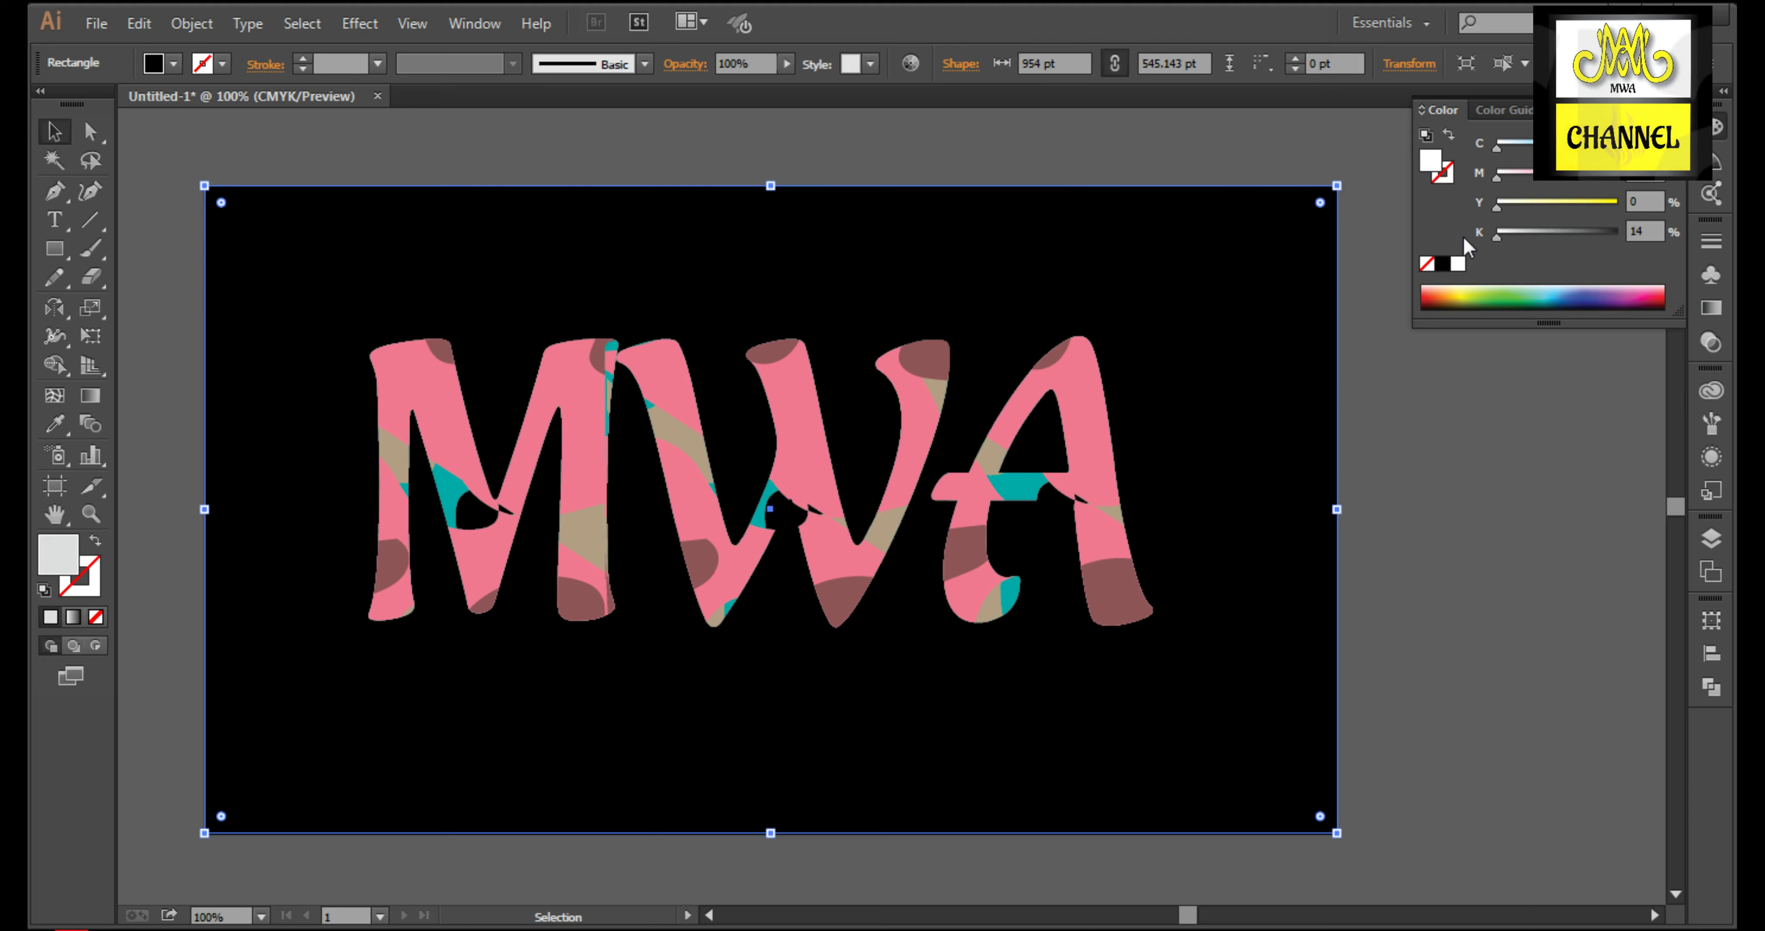
left_click_drag(1523, 176, 1514, 179)
left_click(1505, 335)
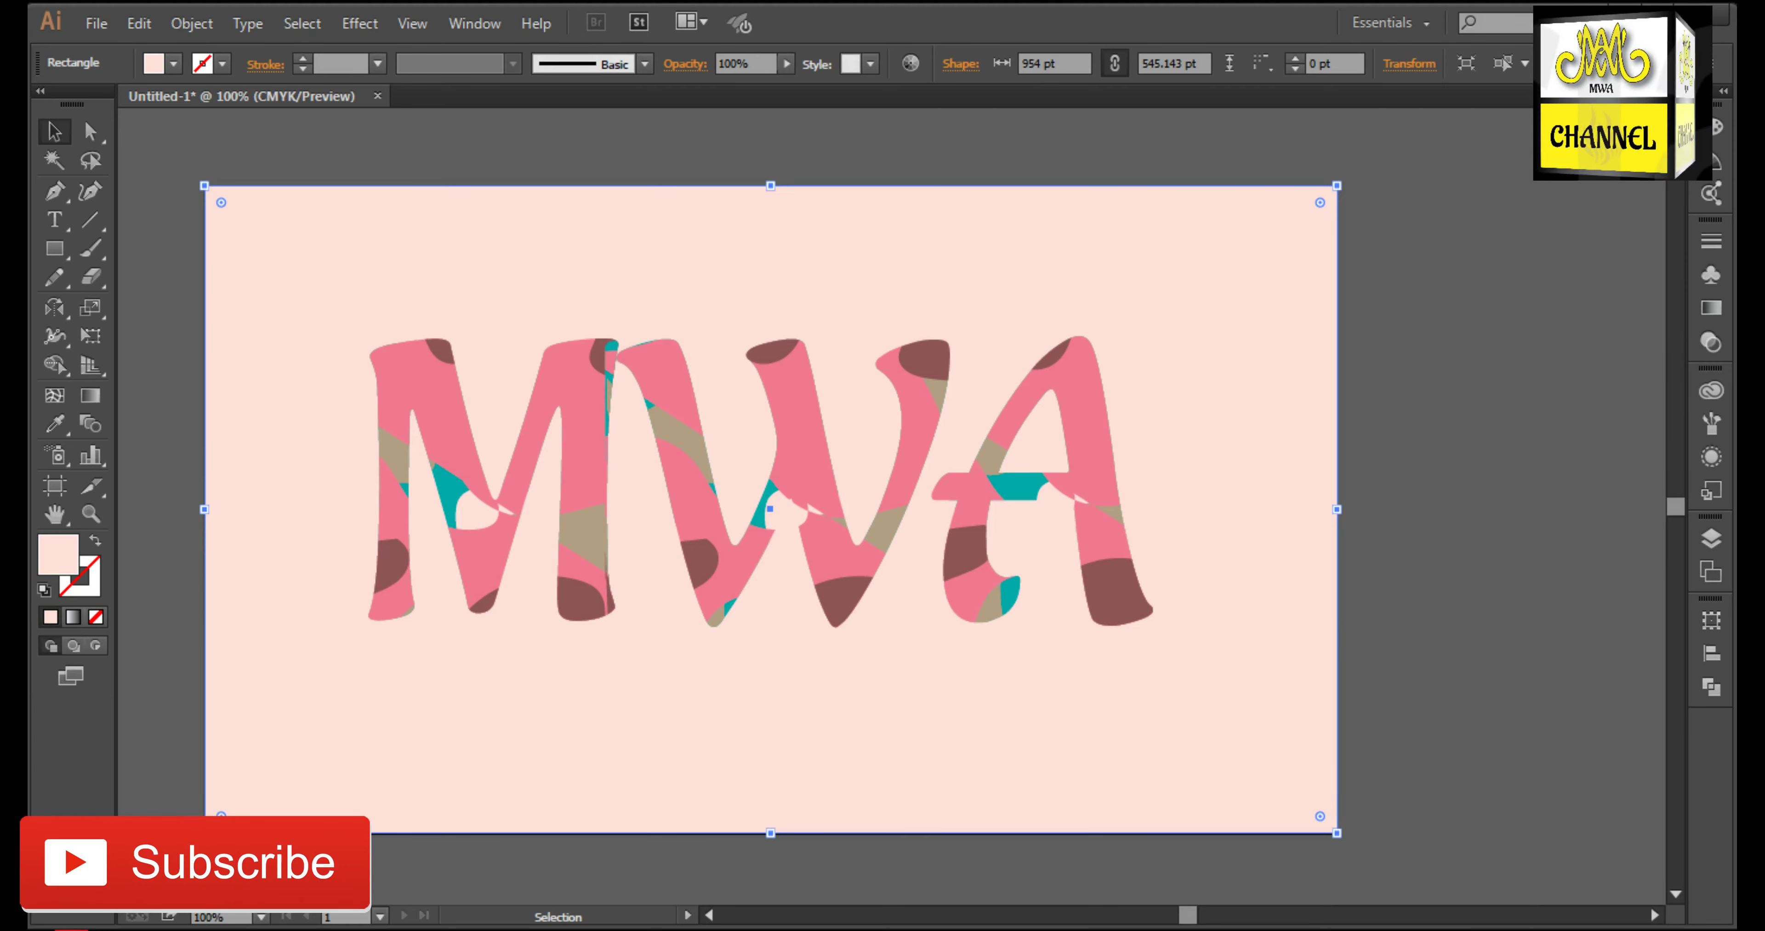
left_click(1466, 372)
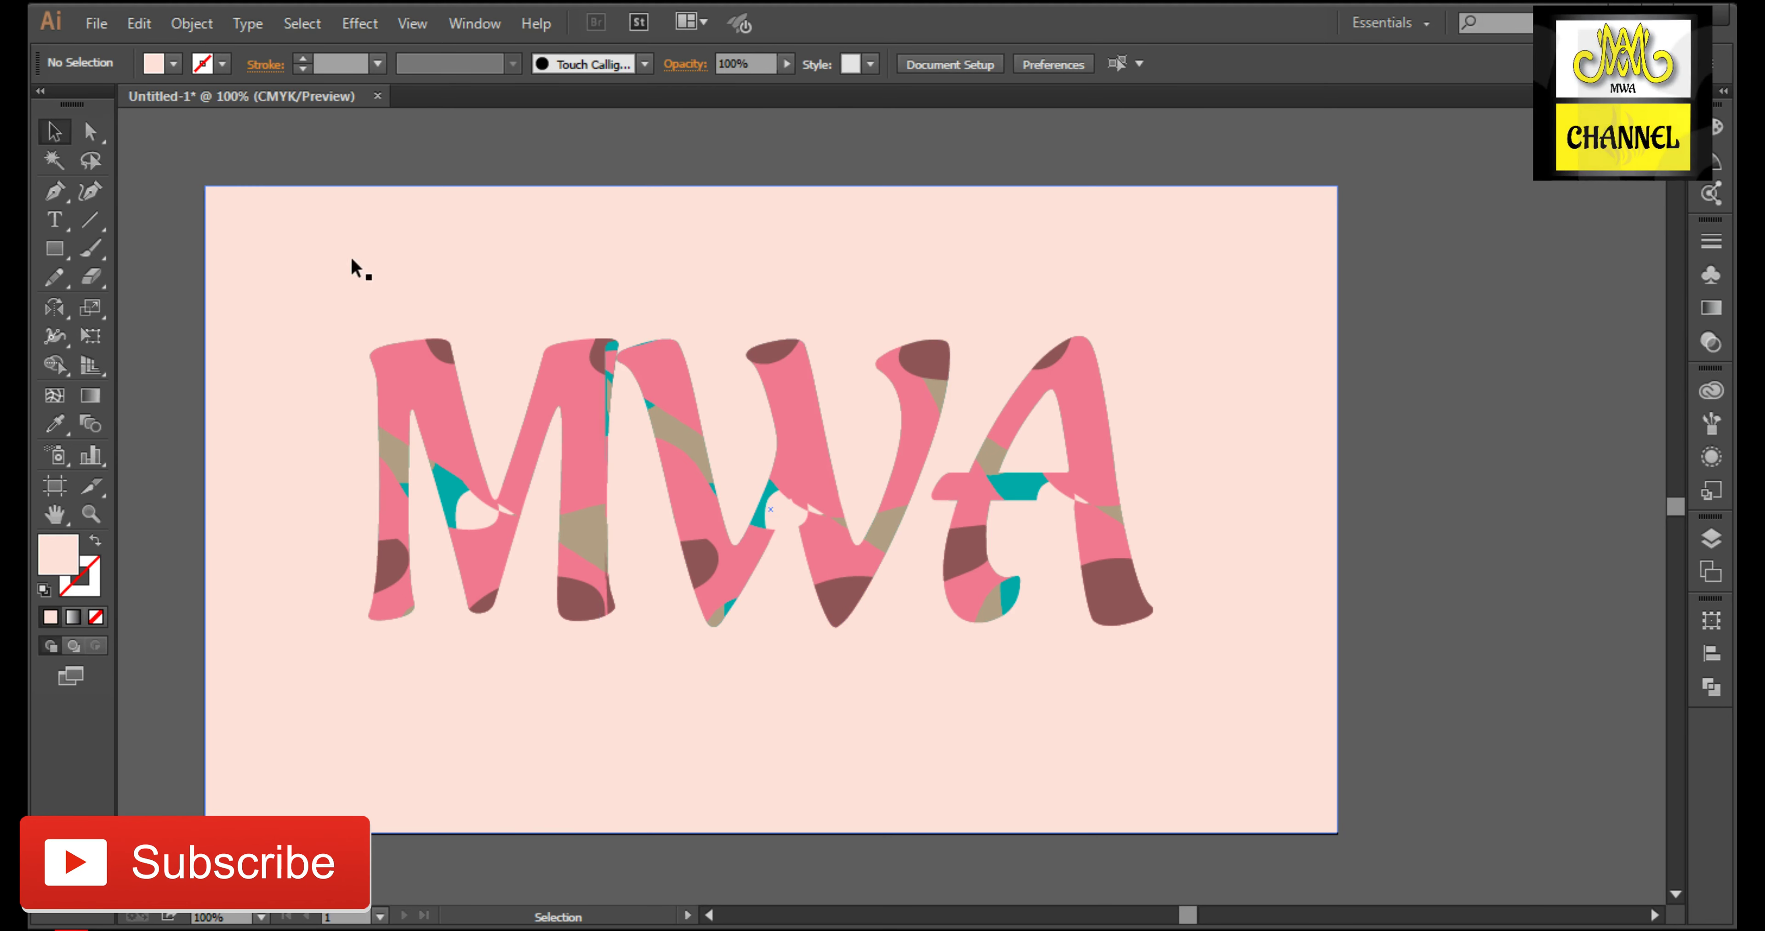
Step: Add the 12 pt text "please like, share & subscribe to the channel" above the MWA lettering
scroll(648, 387, "up", 1)
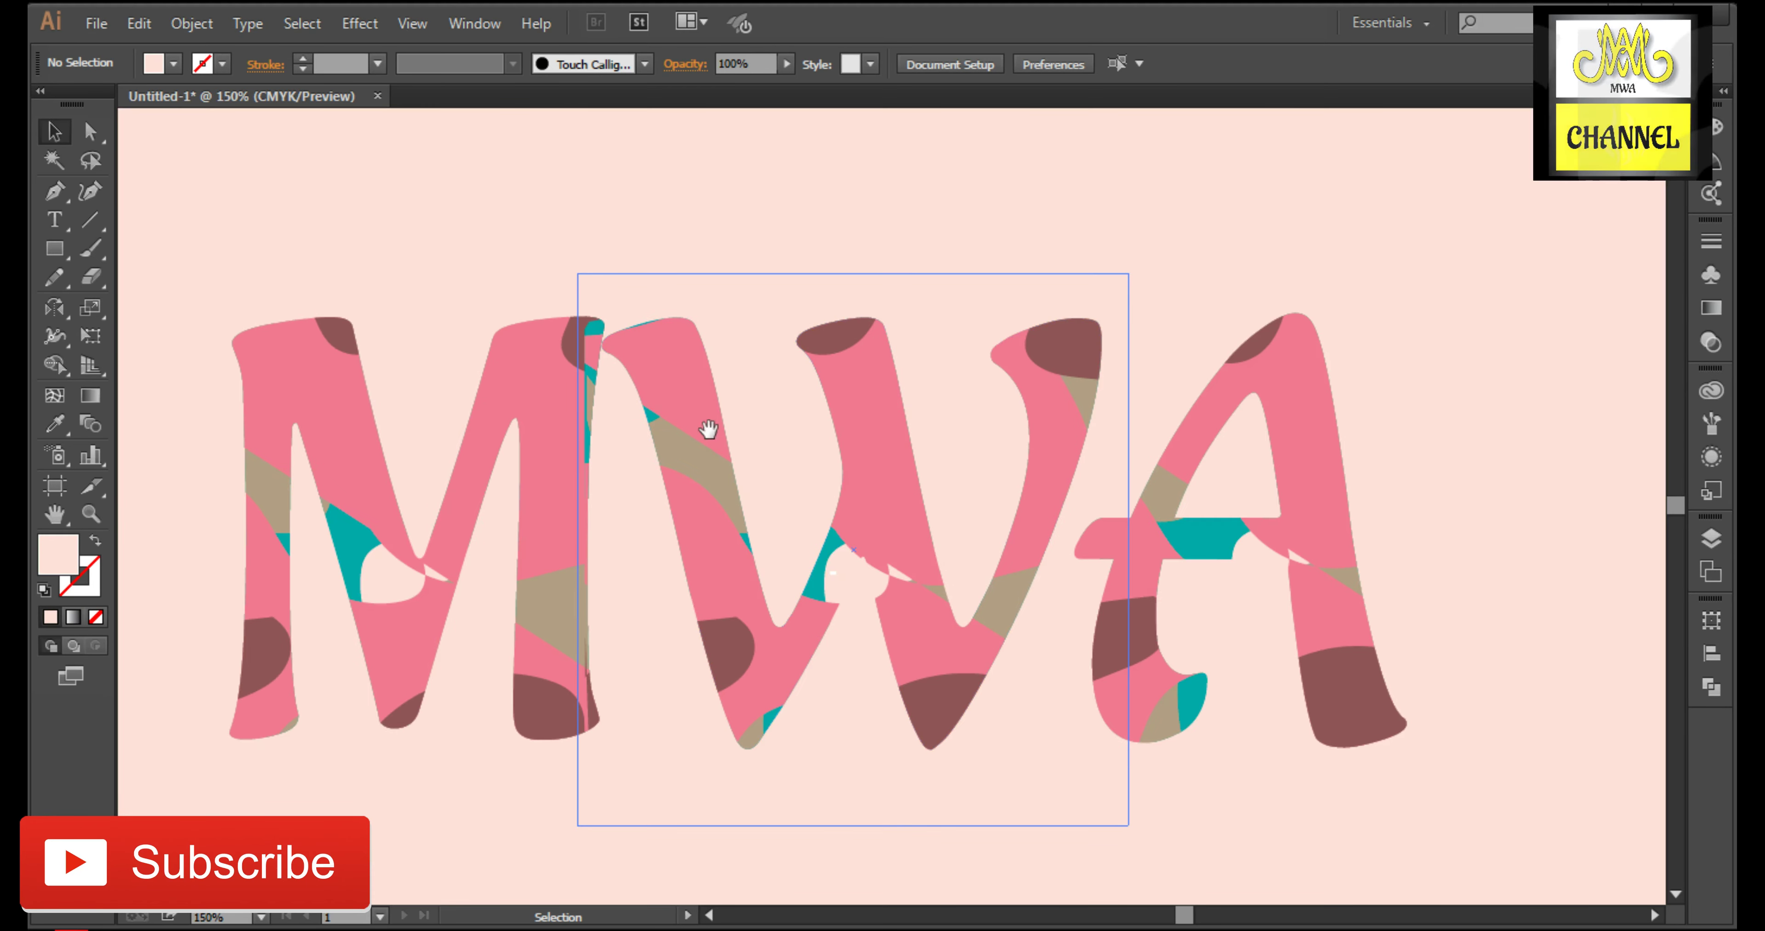
left_click_drag(709, 433, 776, 405)
left_click(54, 220)
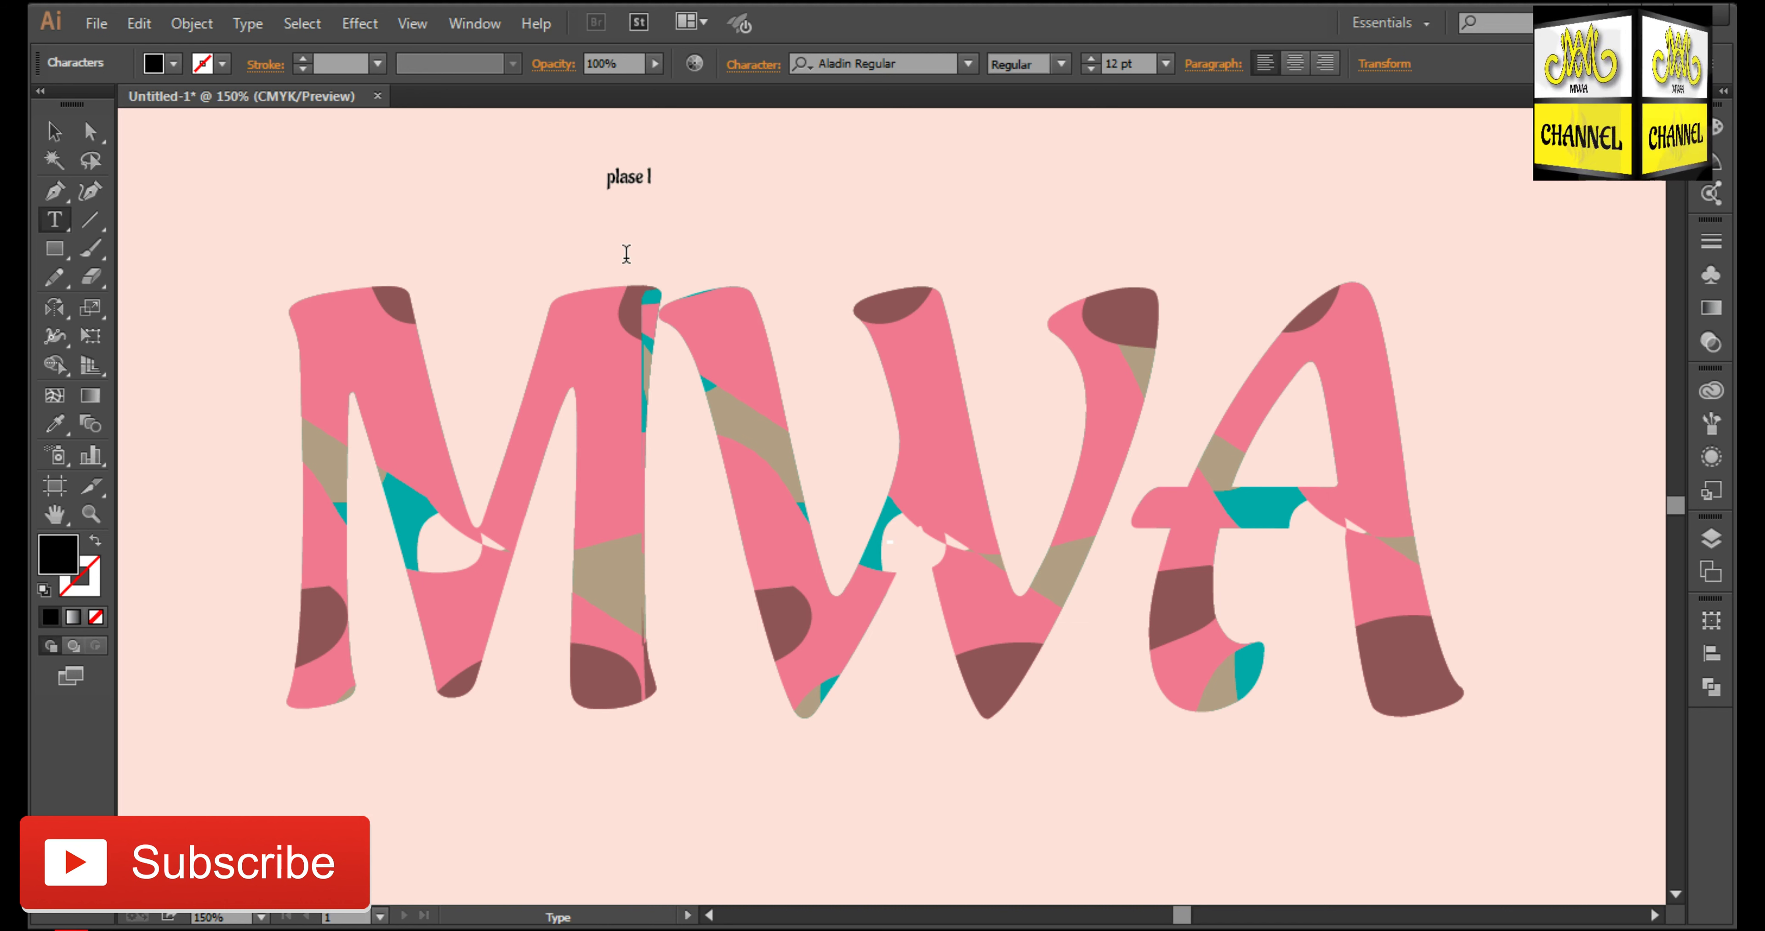
key("BackSpace")
key("BackSpace")
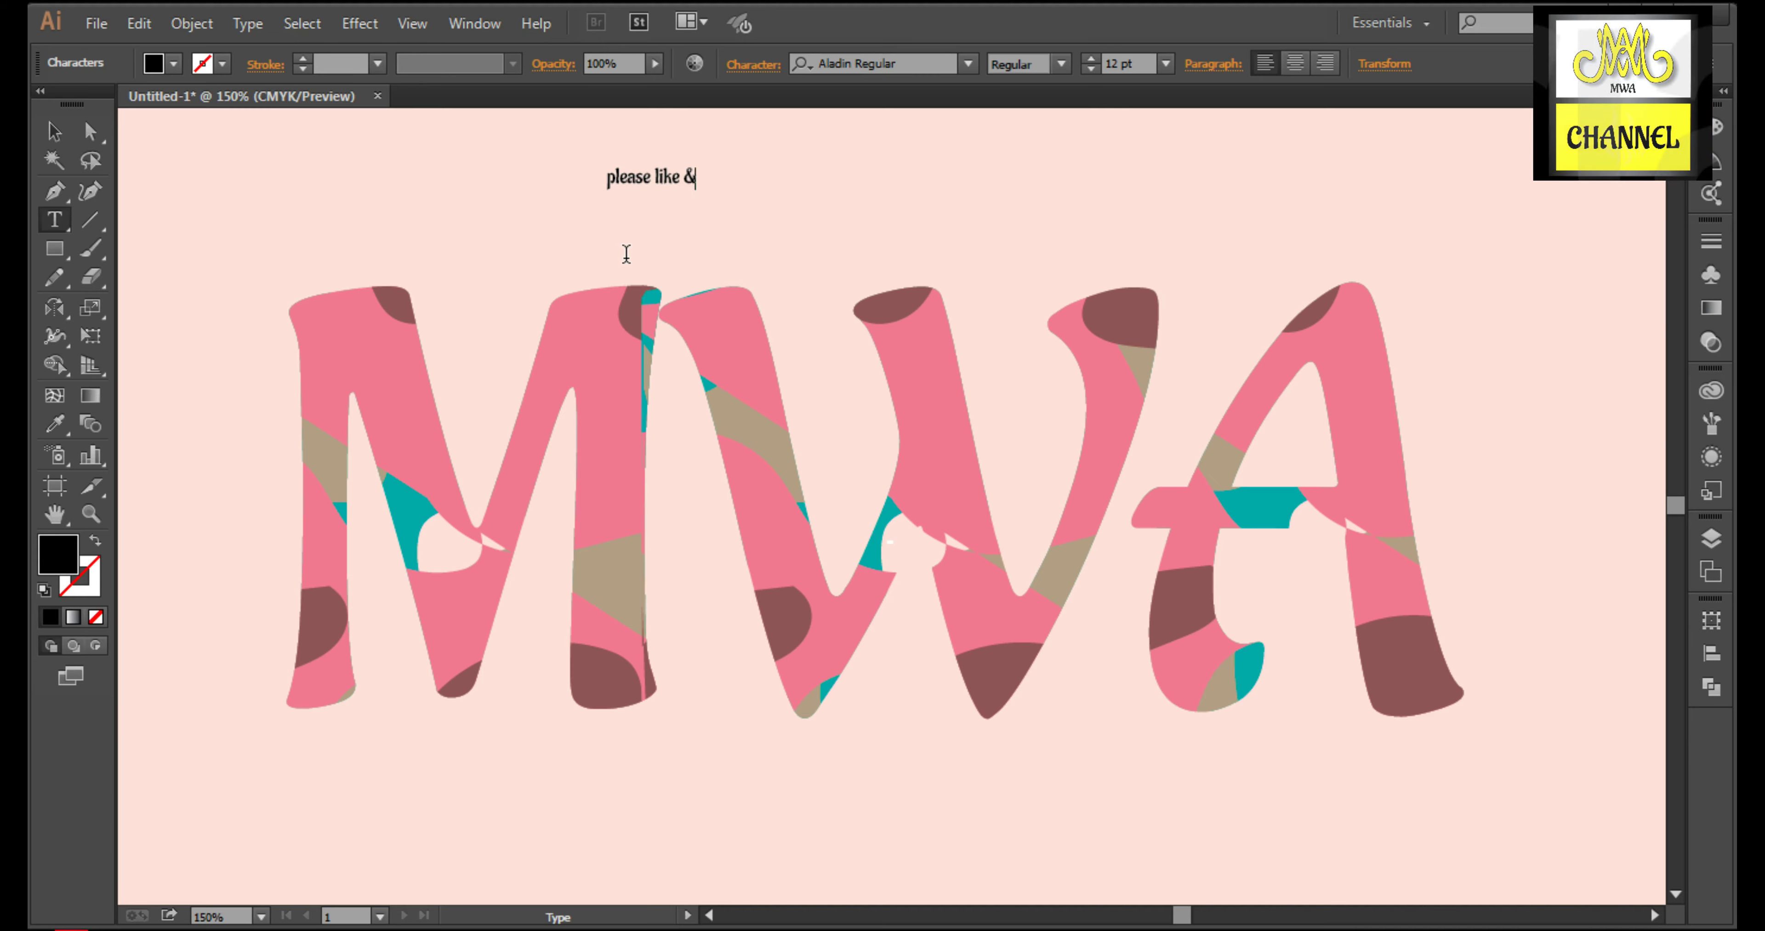
key("BackSpace")
type(", share")
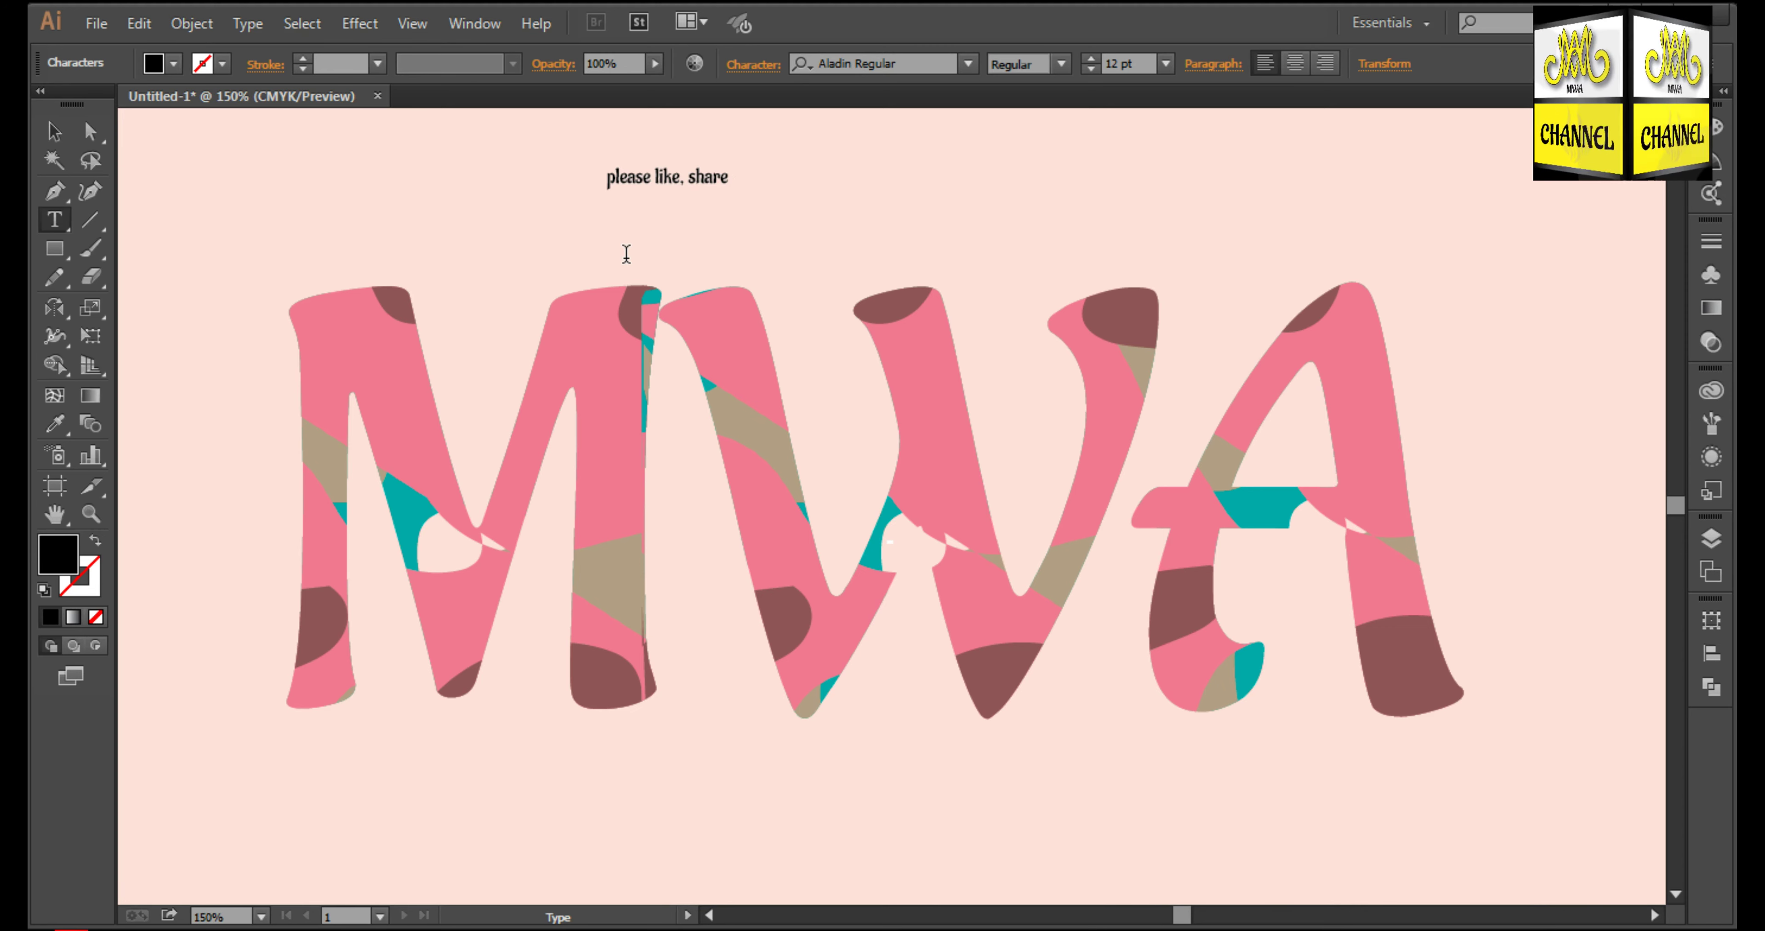
type(" &")
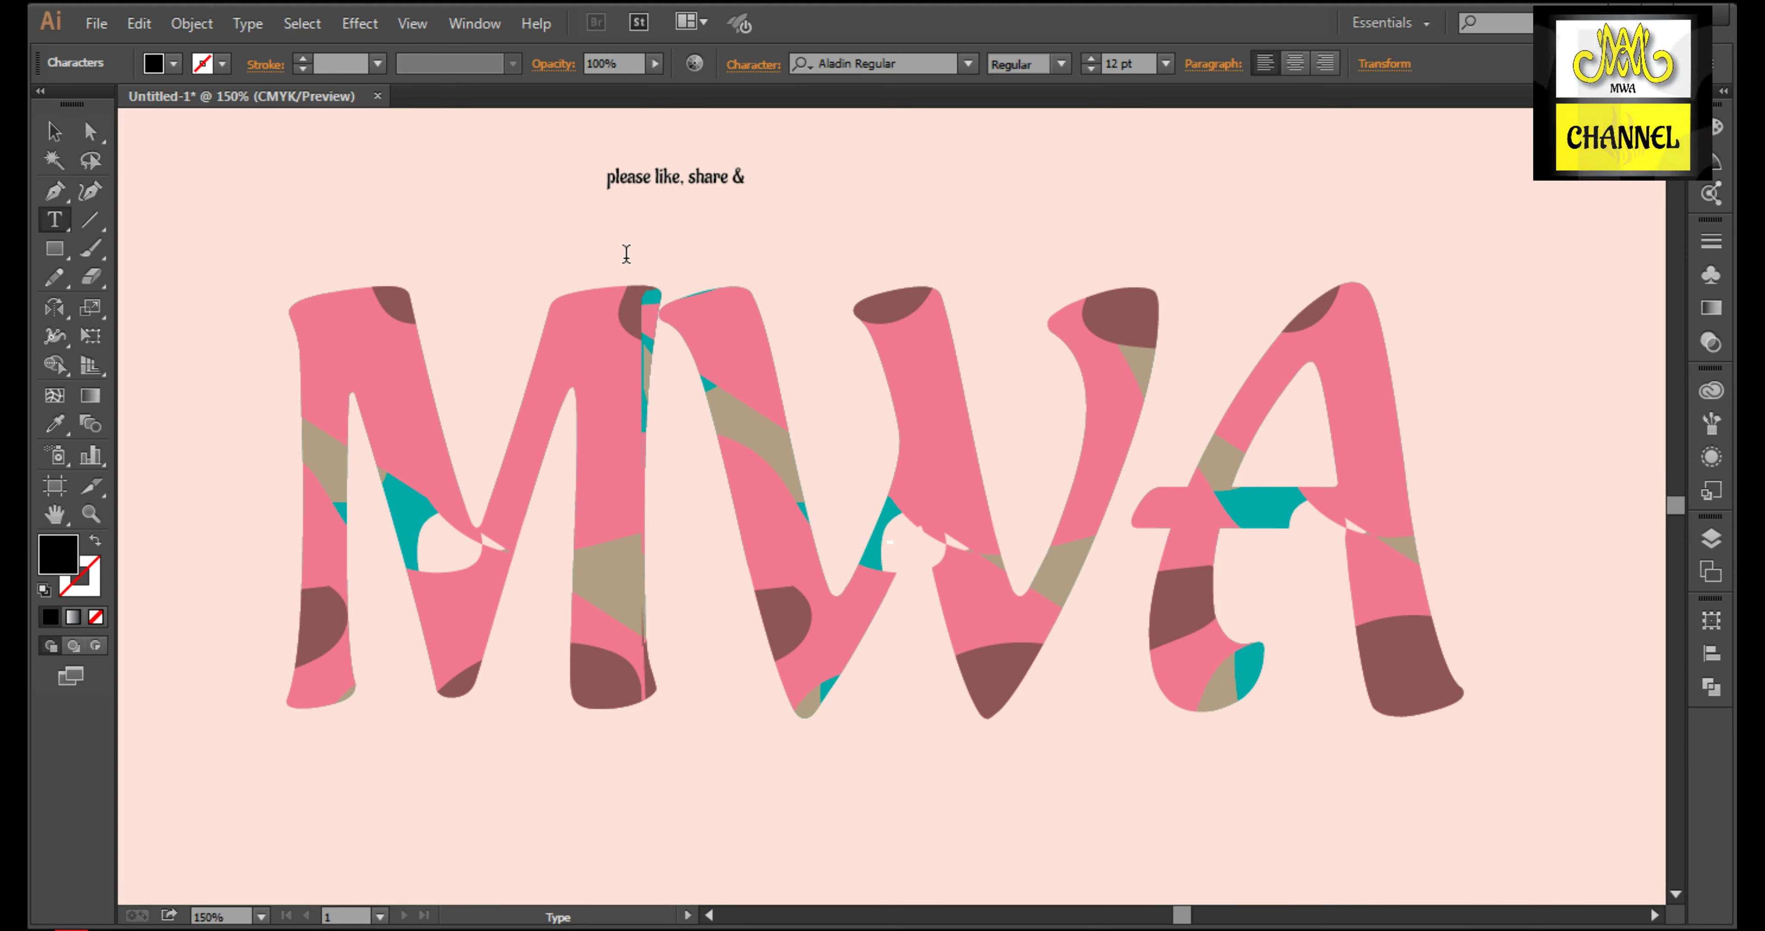
type(" subscribe to the channel")
left_click(55, 131)
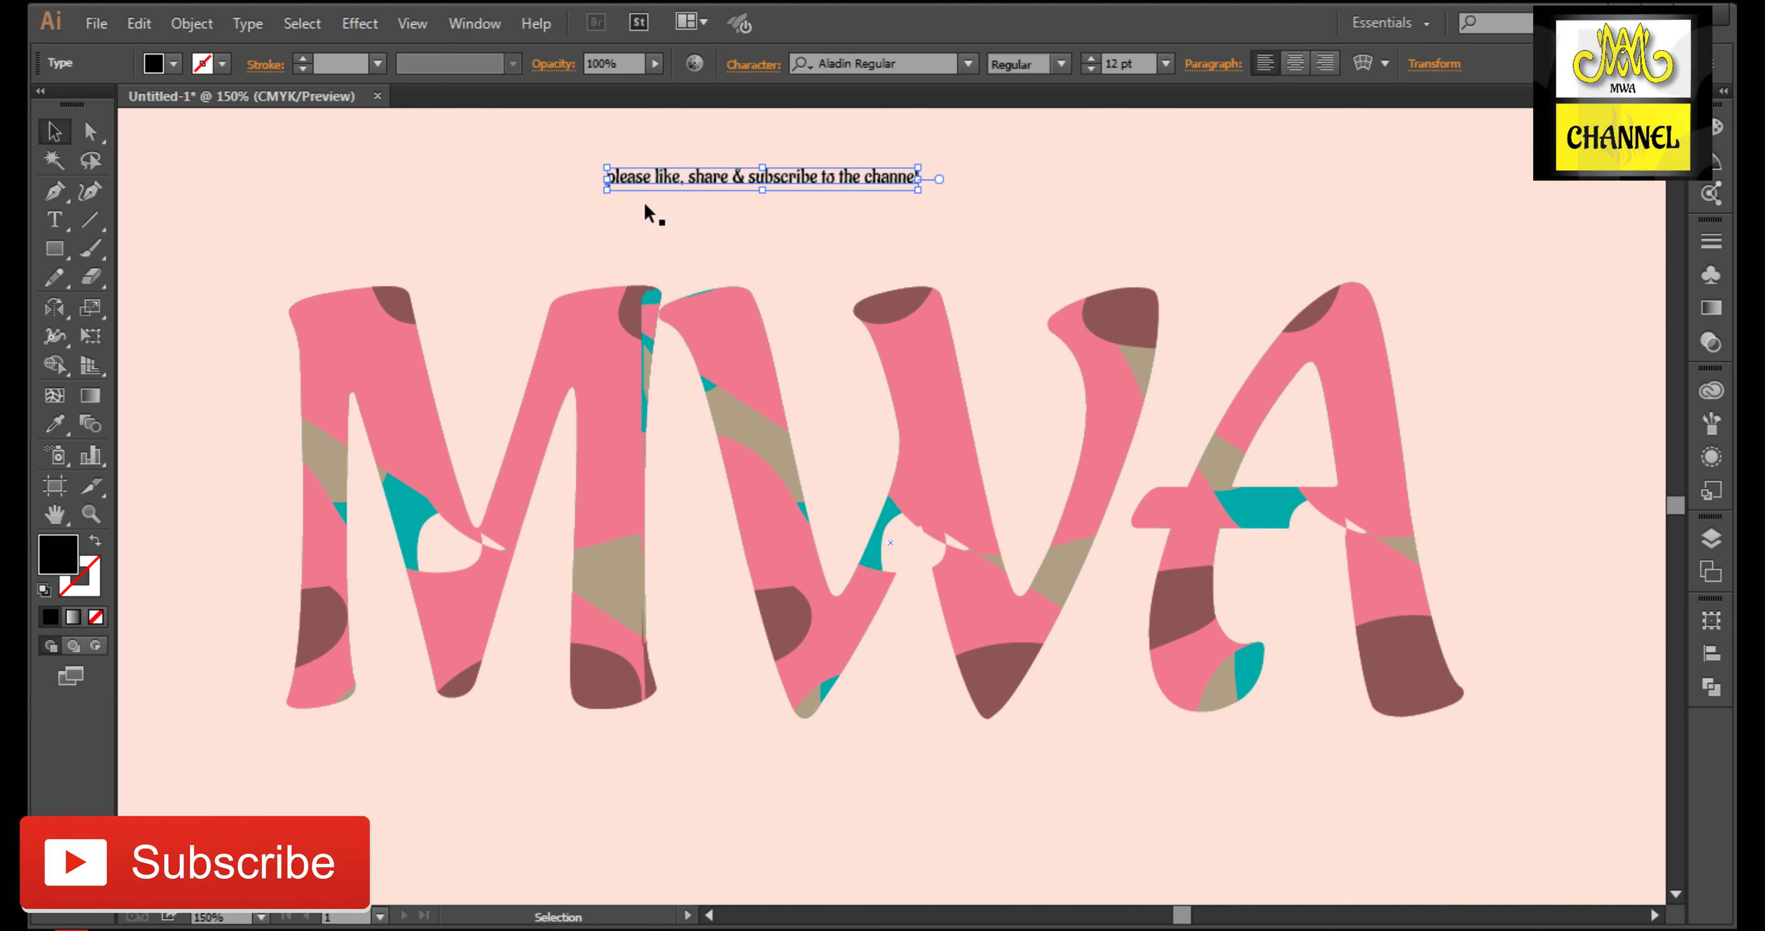